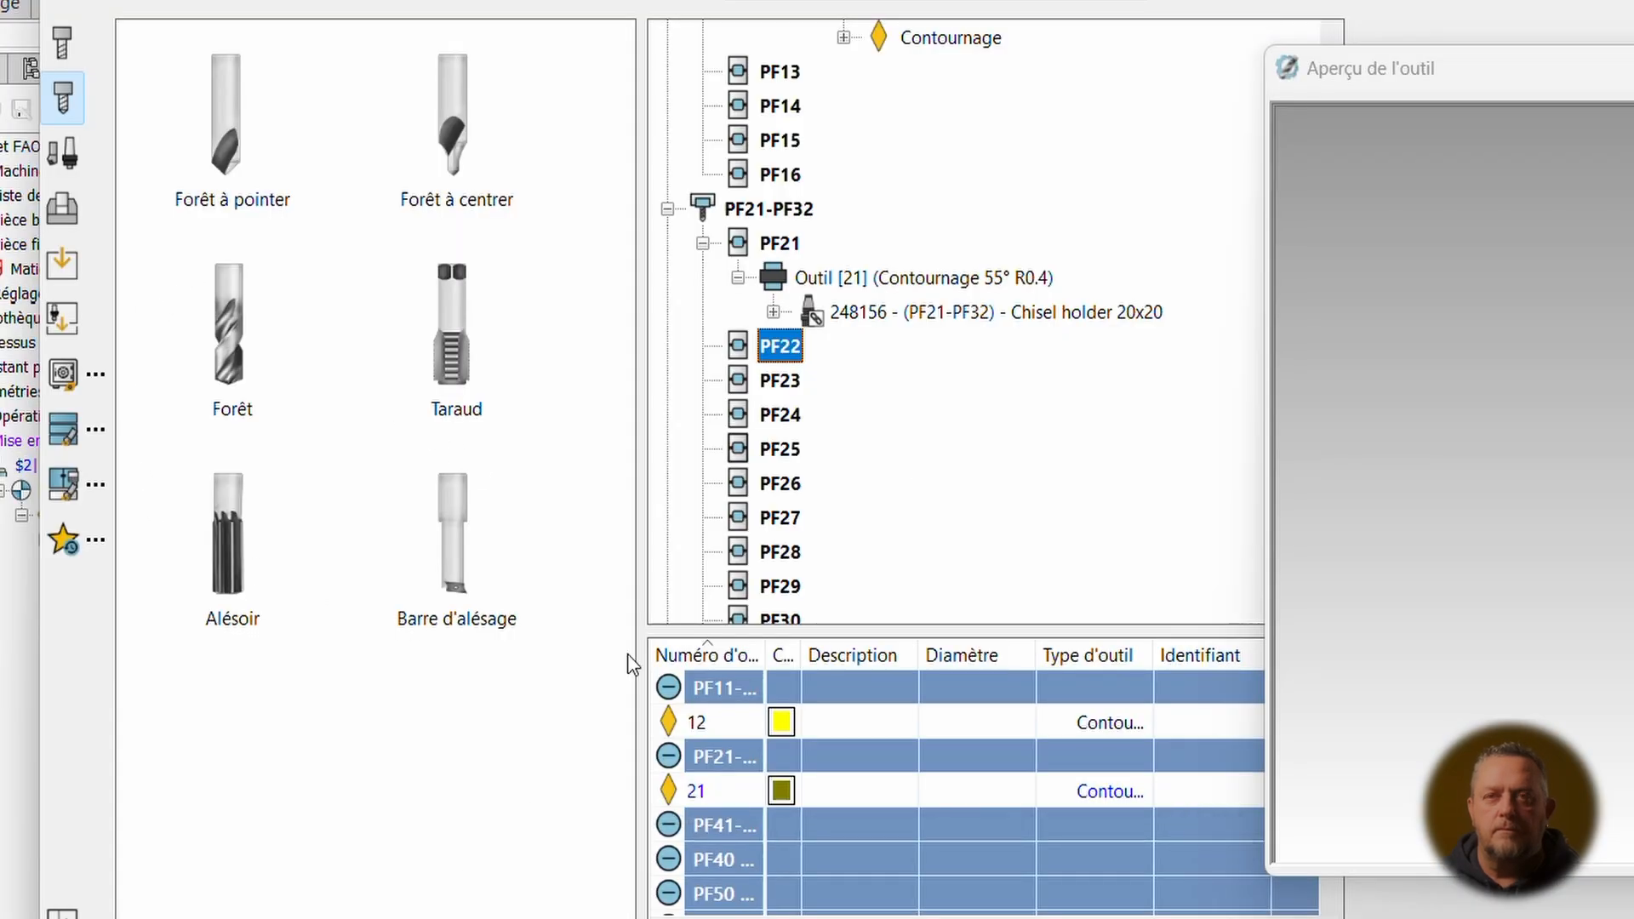
Mount the 40 - SwissDECO revolver holder 248636 (Stationary tool holder D32) from the 10 - Tornos library on station PF22.
click(62, 374)
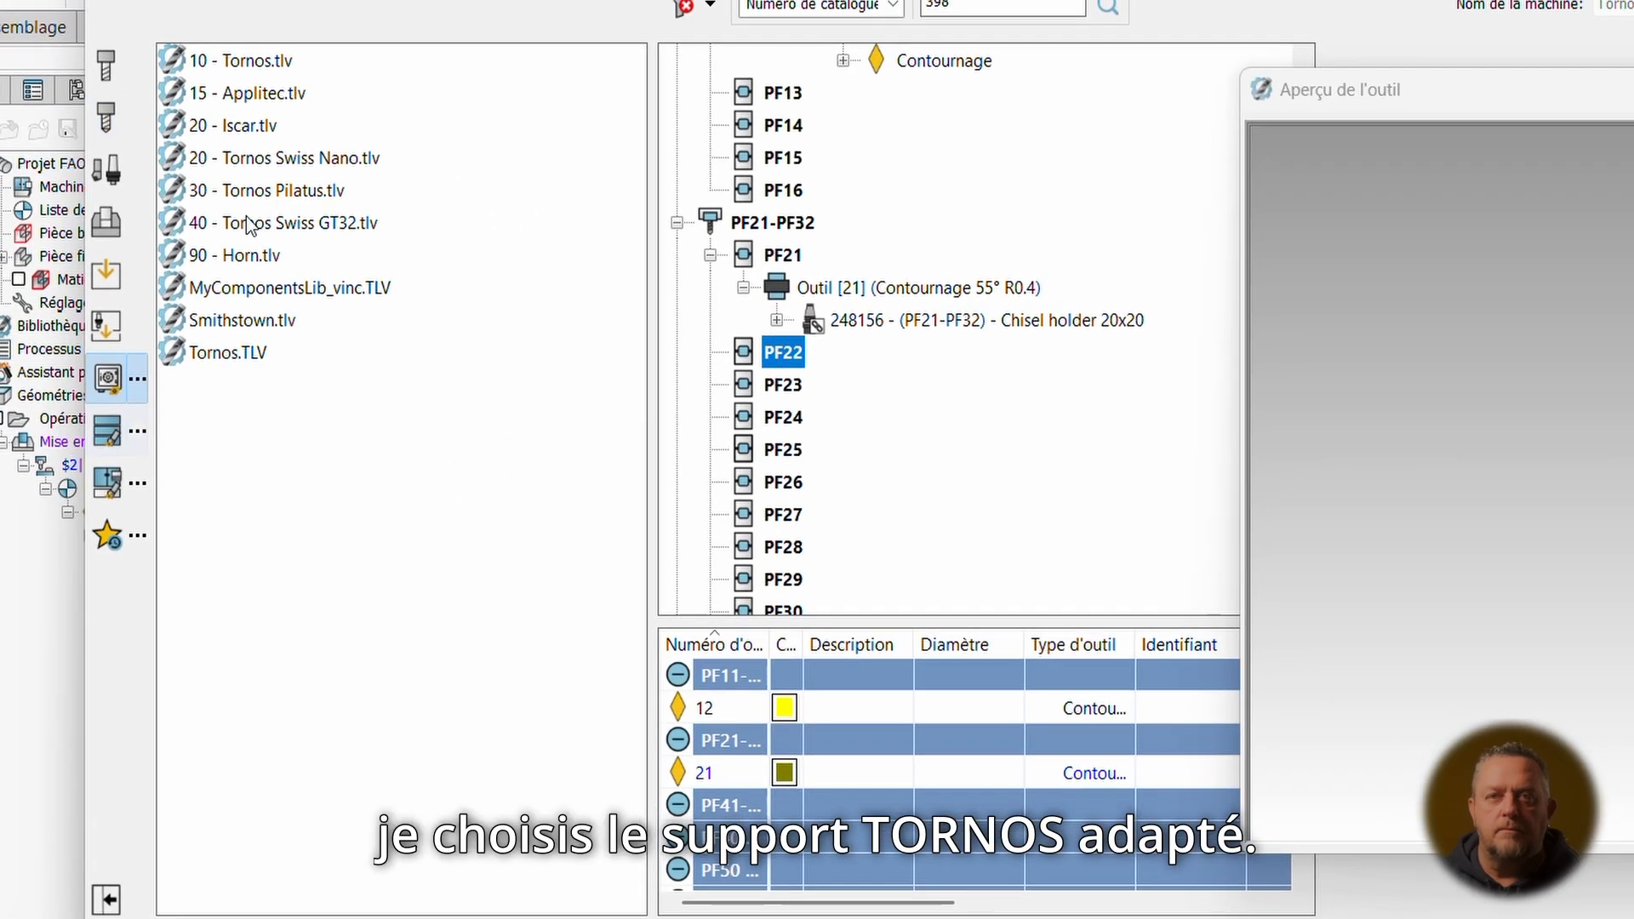
double_click(255, 64)
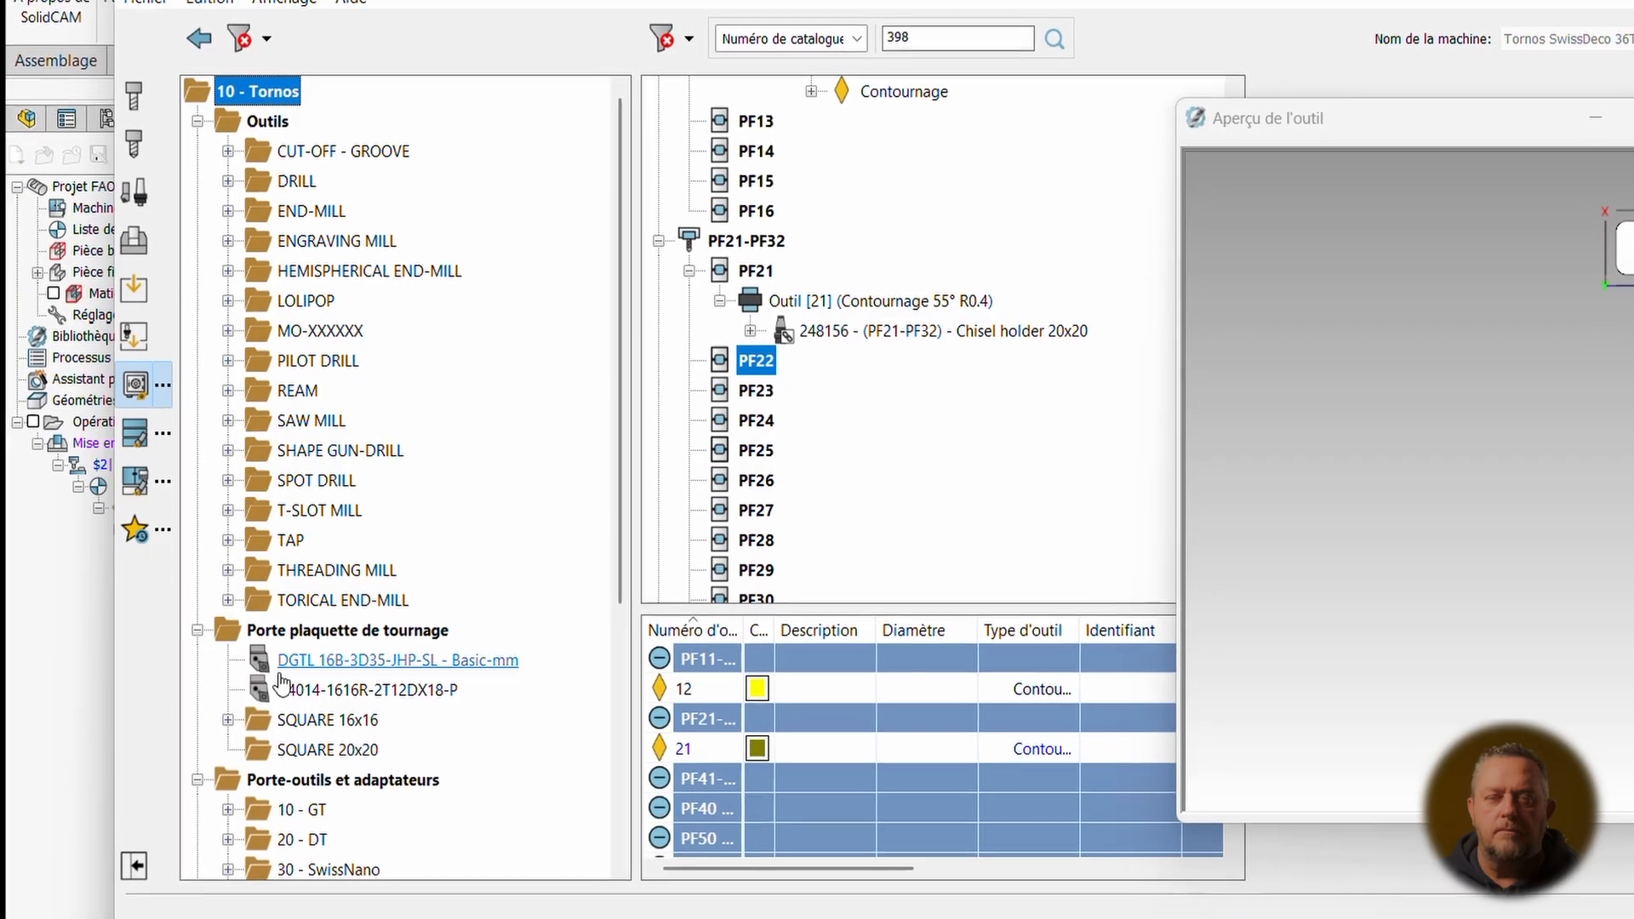
scroll(279, 675, down, 5)
click(228, 510)
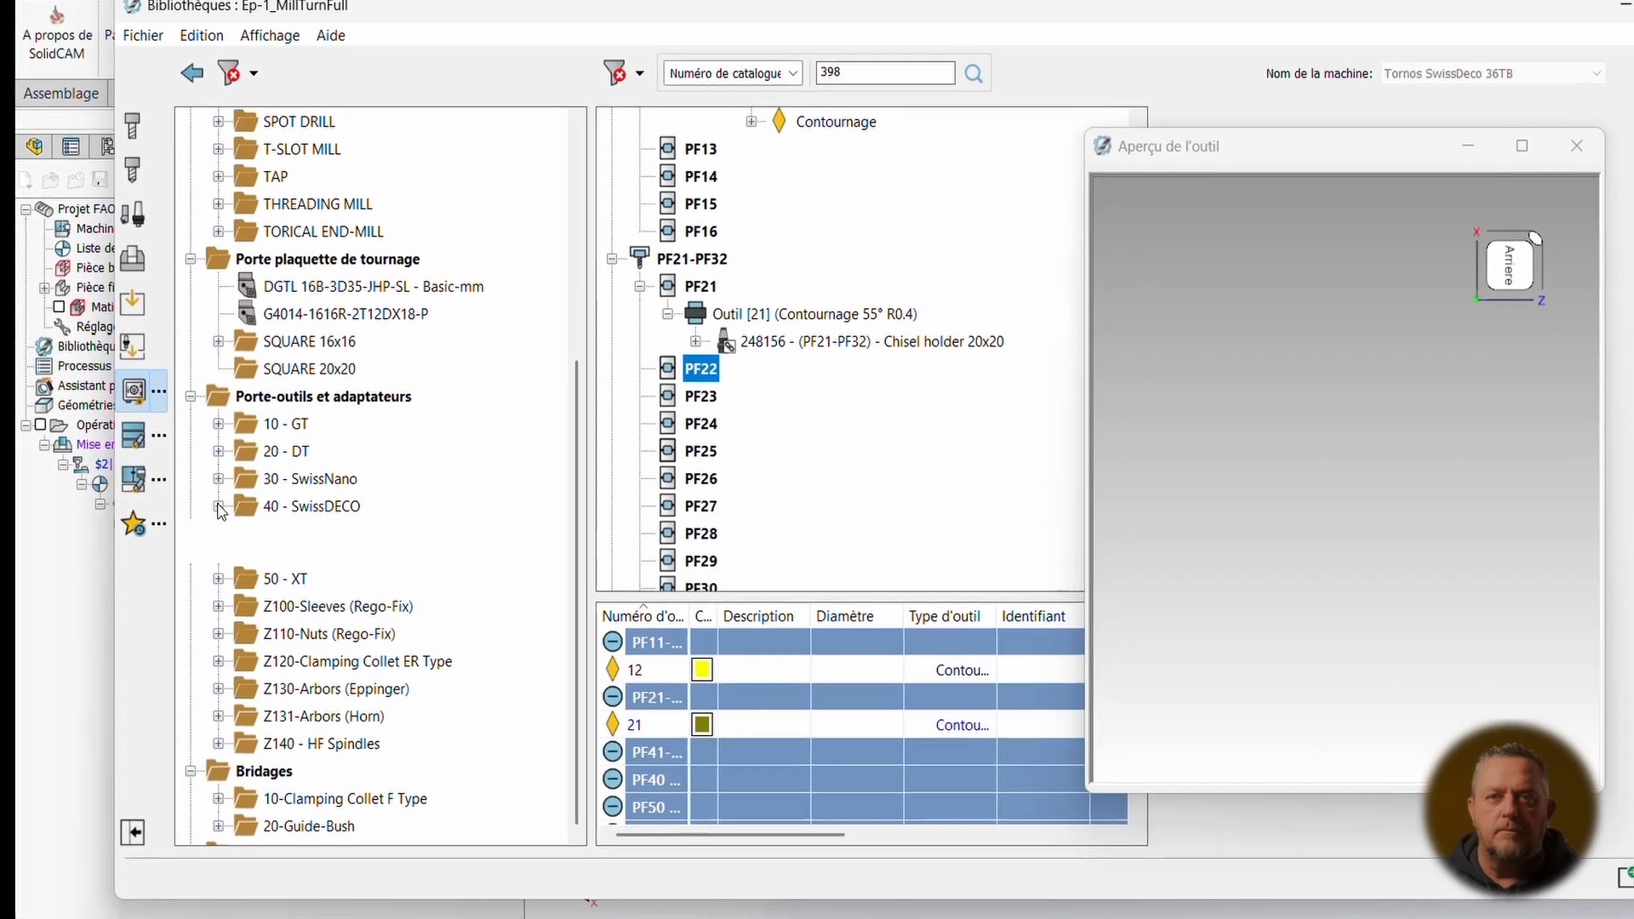
click(220, 553)
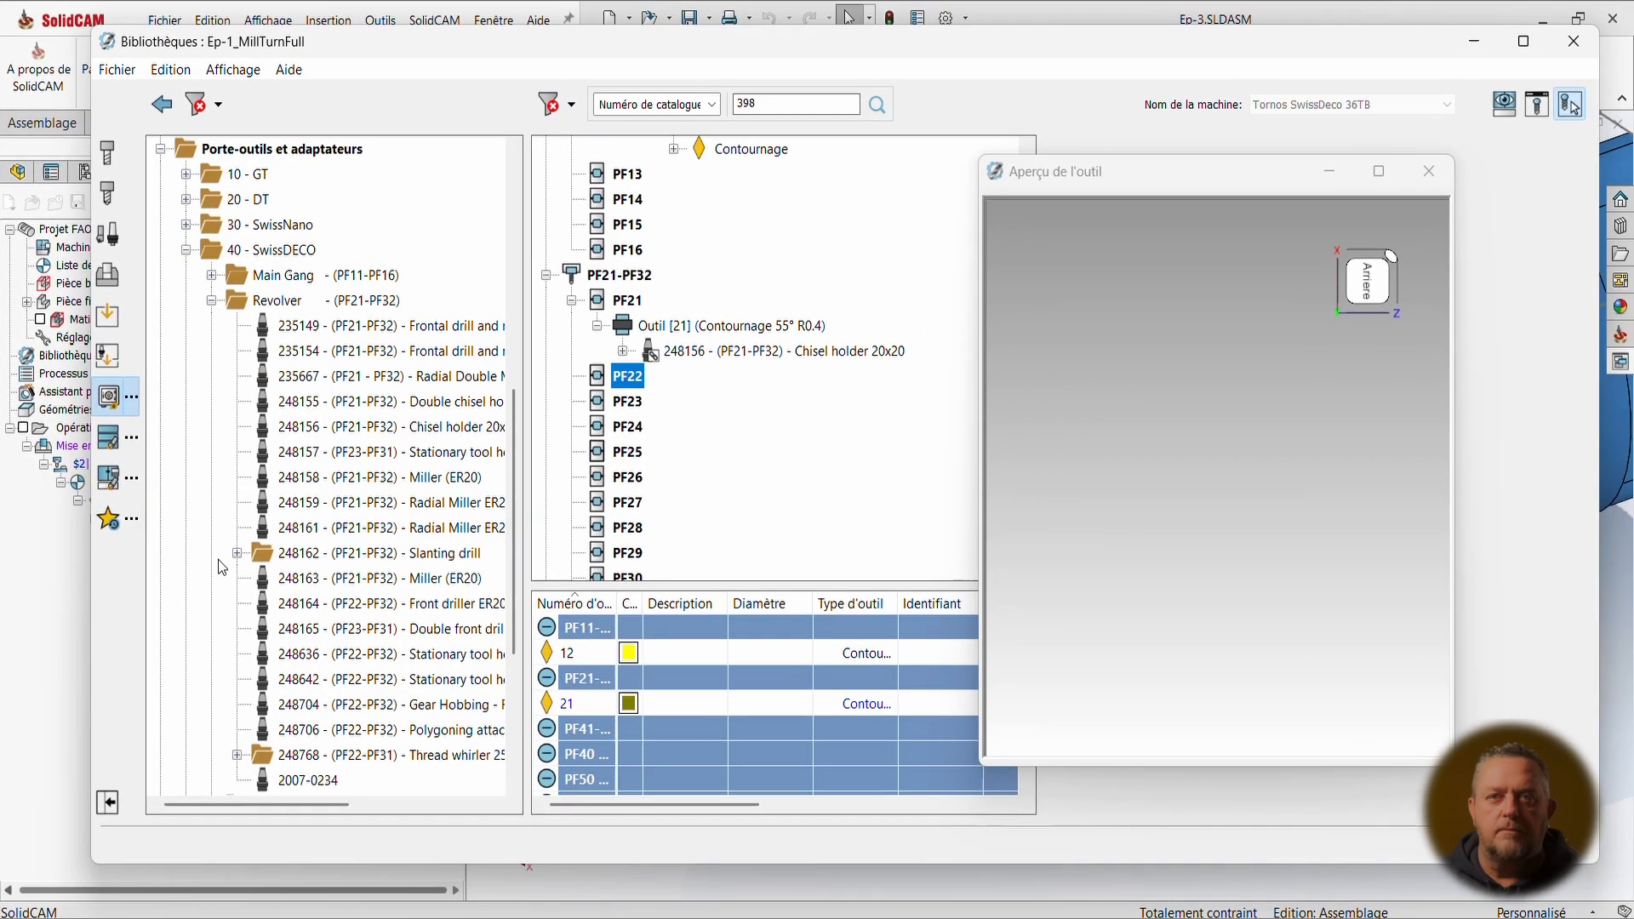
click(385, 653)
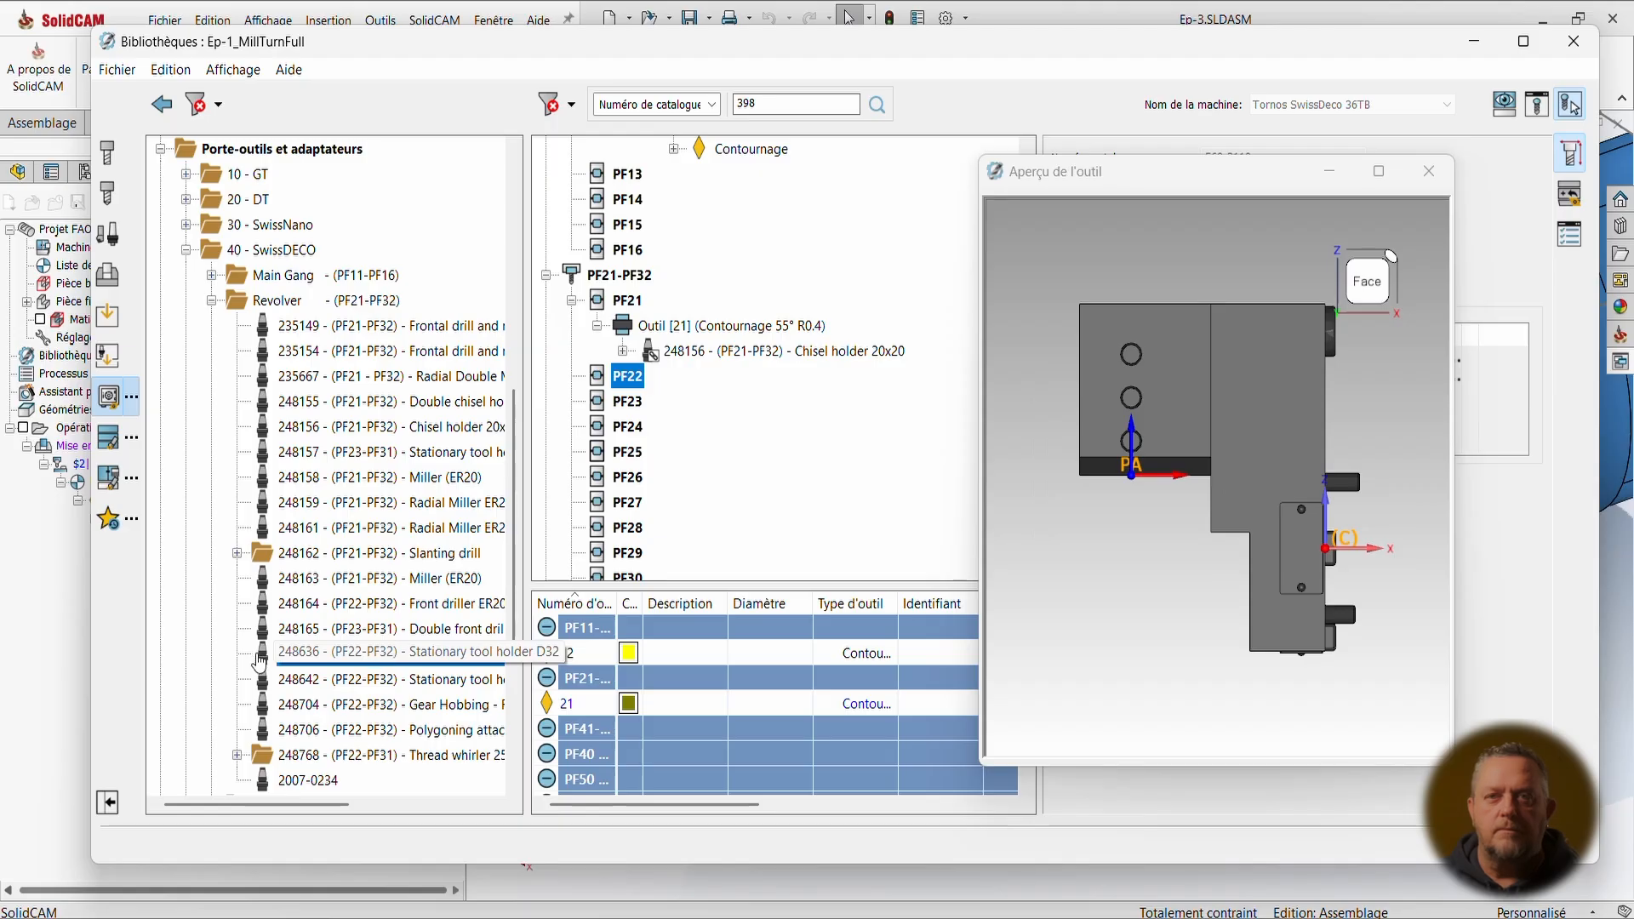
drag(261, 663, 624, 311)
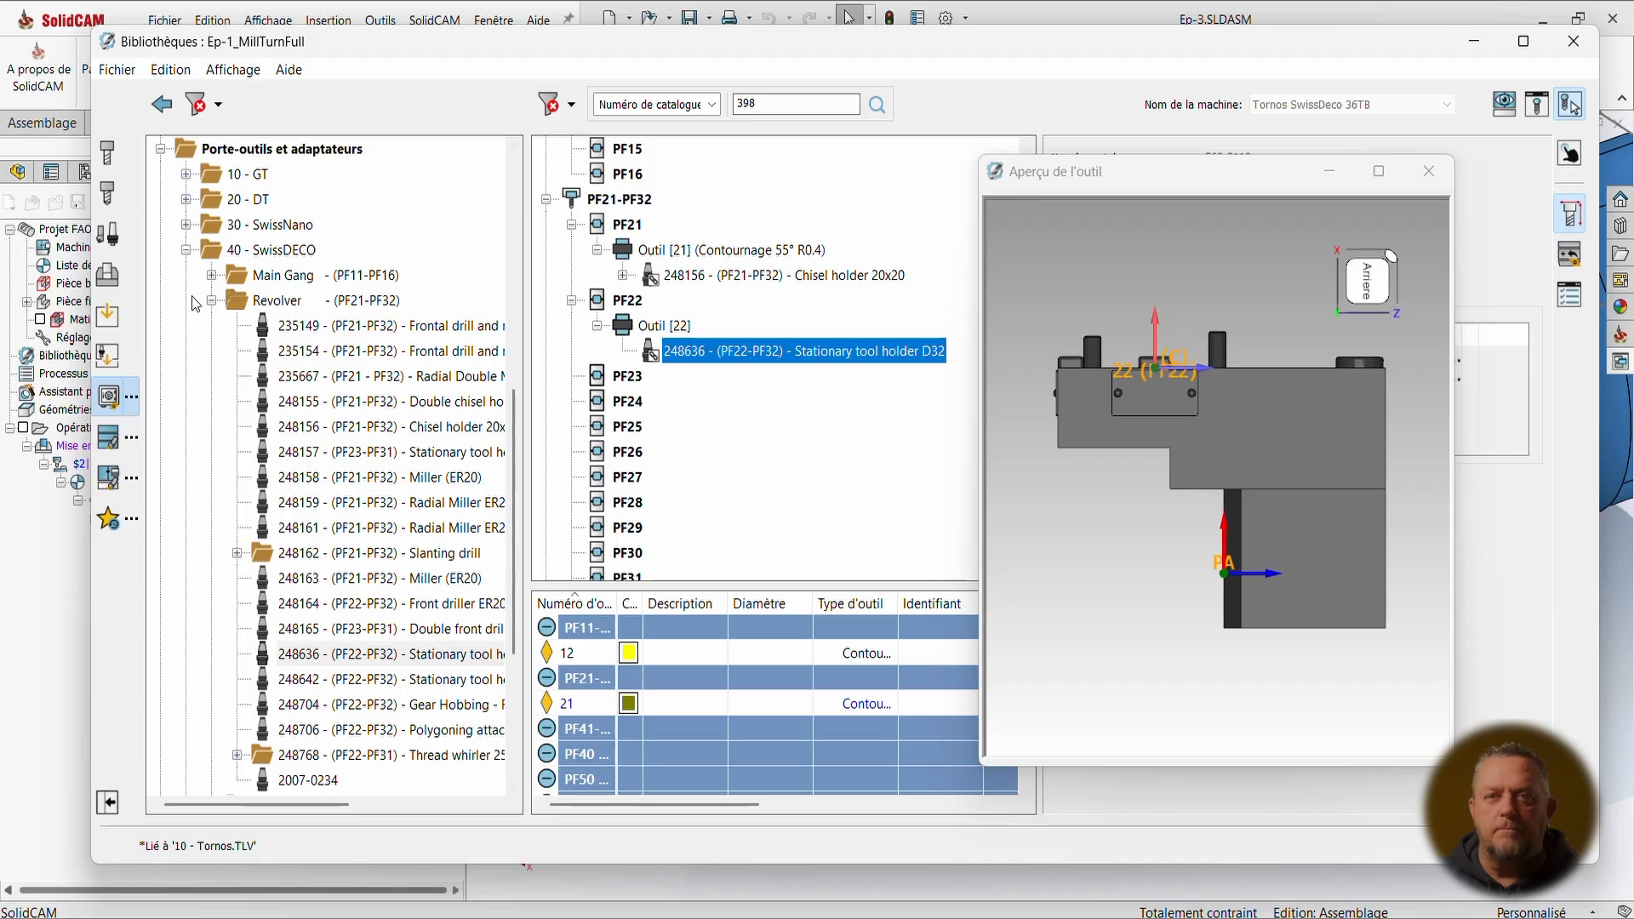
Add a standard spot drill (Forêt à pointer) to the 248636 holder on PF22.
click(108, 195)
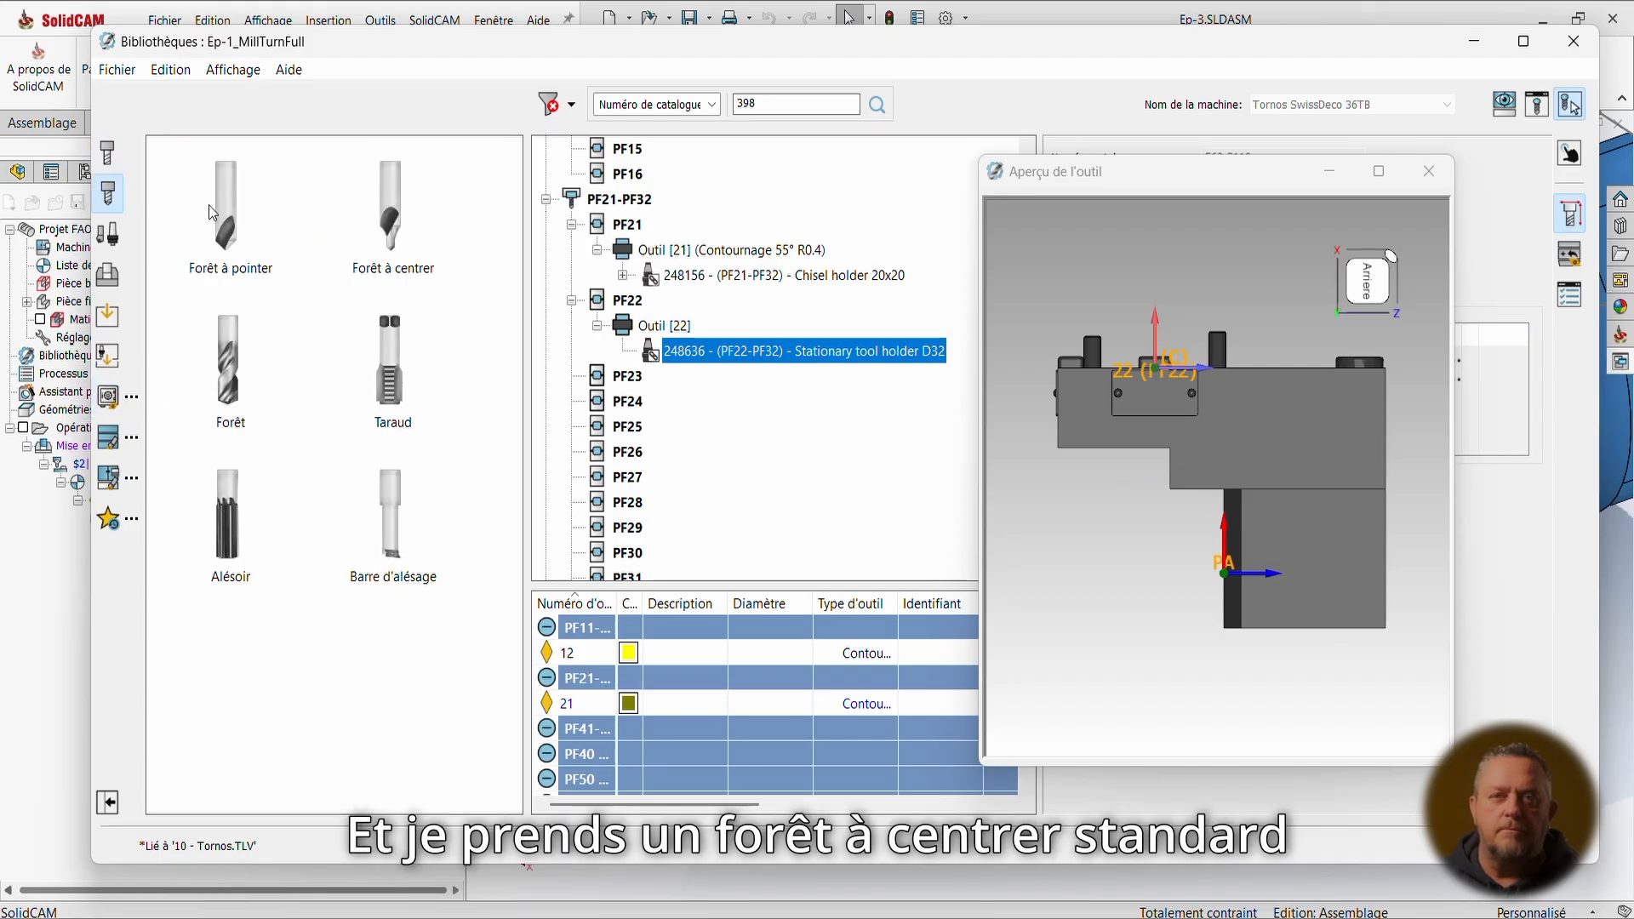
click(226, 213)
drag(227, 202, 713, 359)
drag(1134, 181, 411, 195)
click(704, 180)
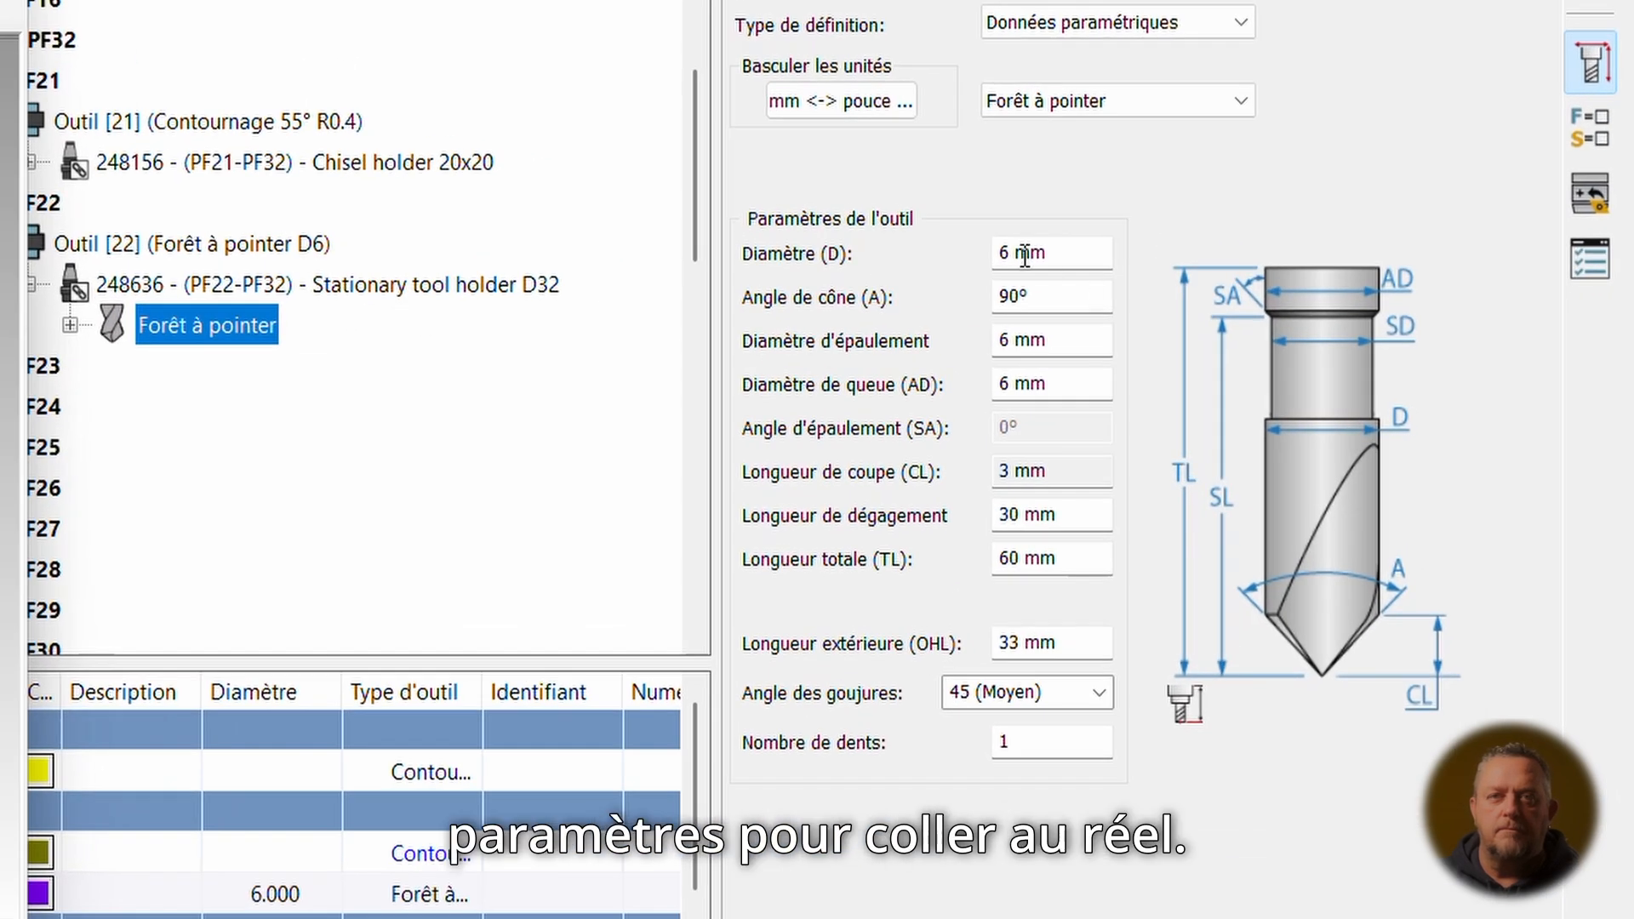
Set the spot drill's diameter to 10 mm and check the mounted tool in the preview.
double_click(1002, 252)
text(10)
click(1057, 337)
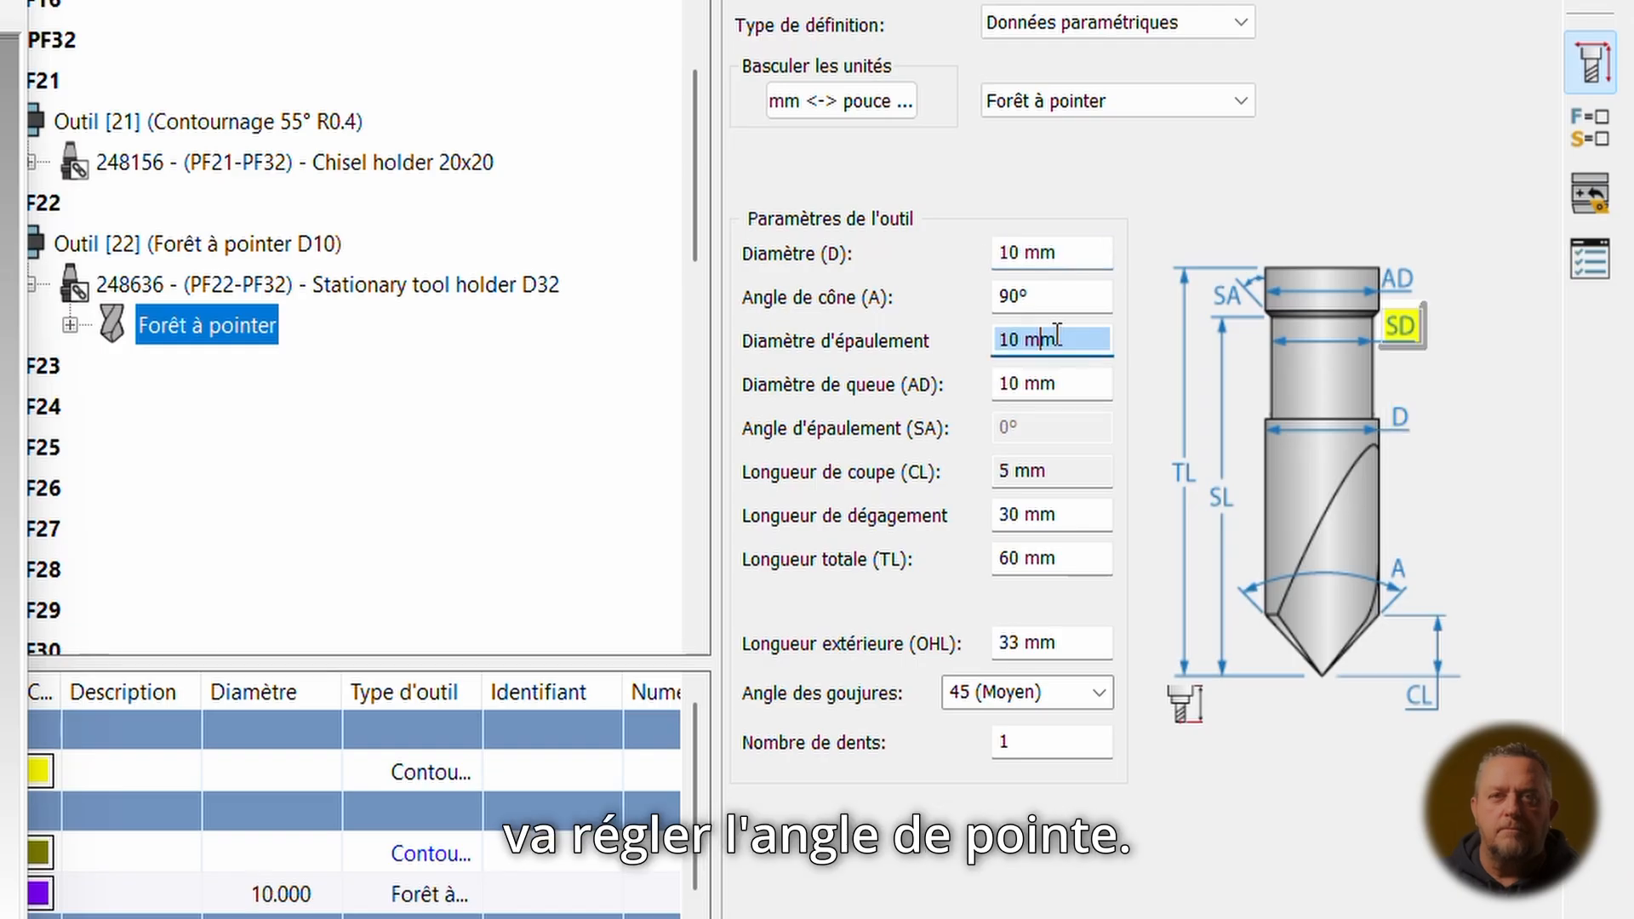
mouse_move(389, 523)
middle_down()
mouse_move(437, 507)
mouse_move(401, 521)
middle_up()
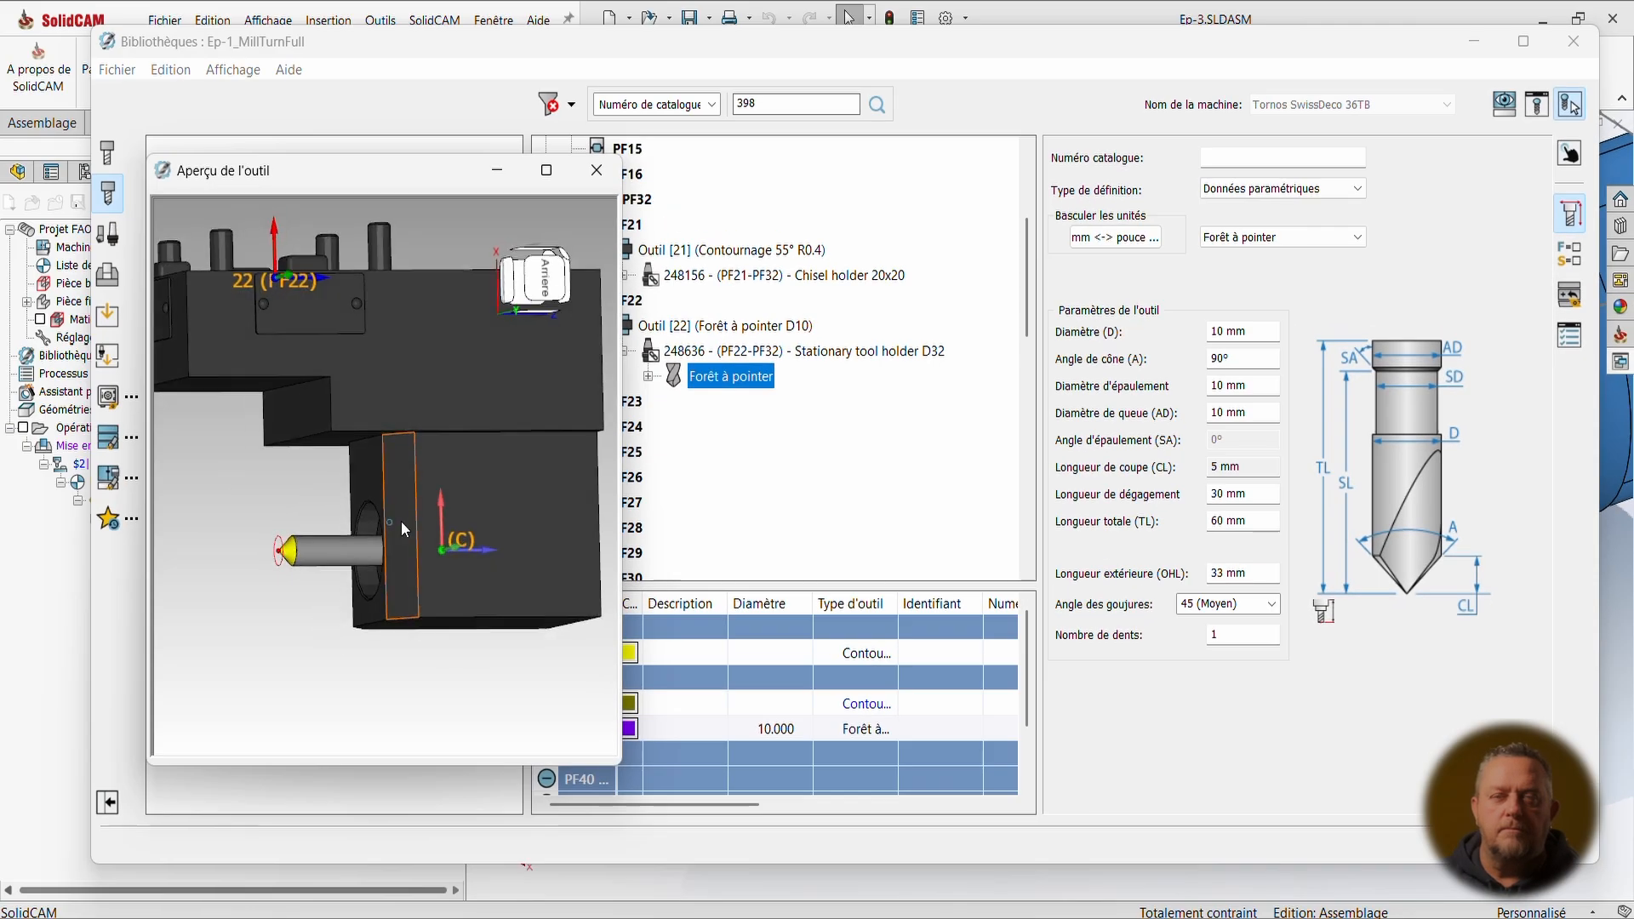
scroll(381, 524, down, 3)
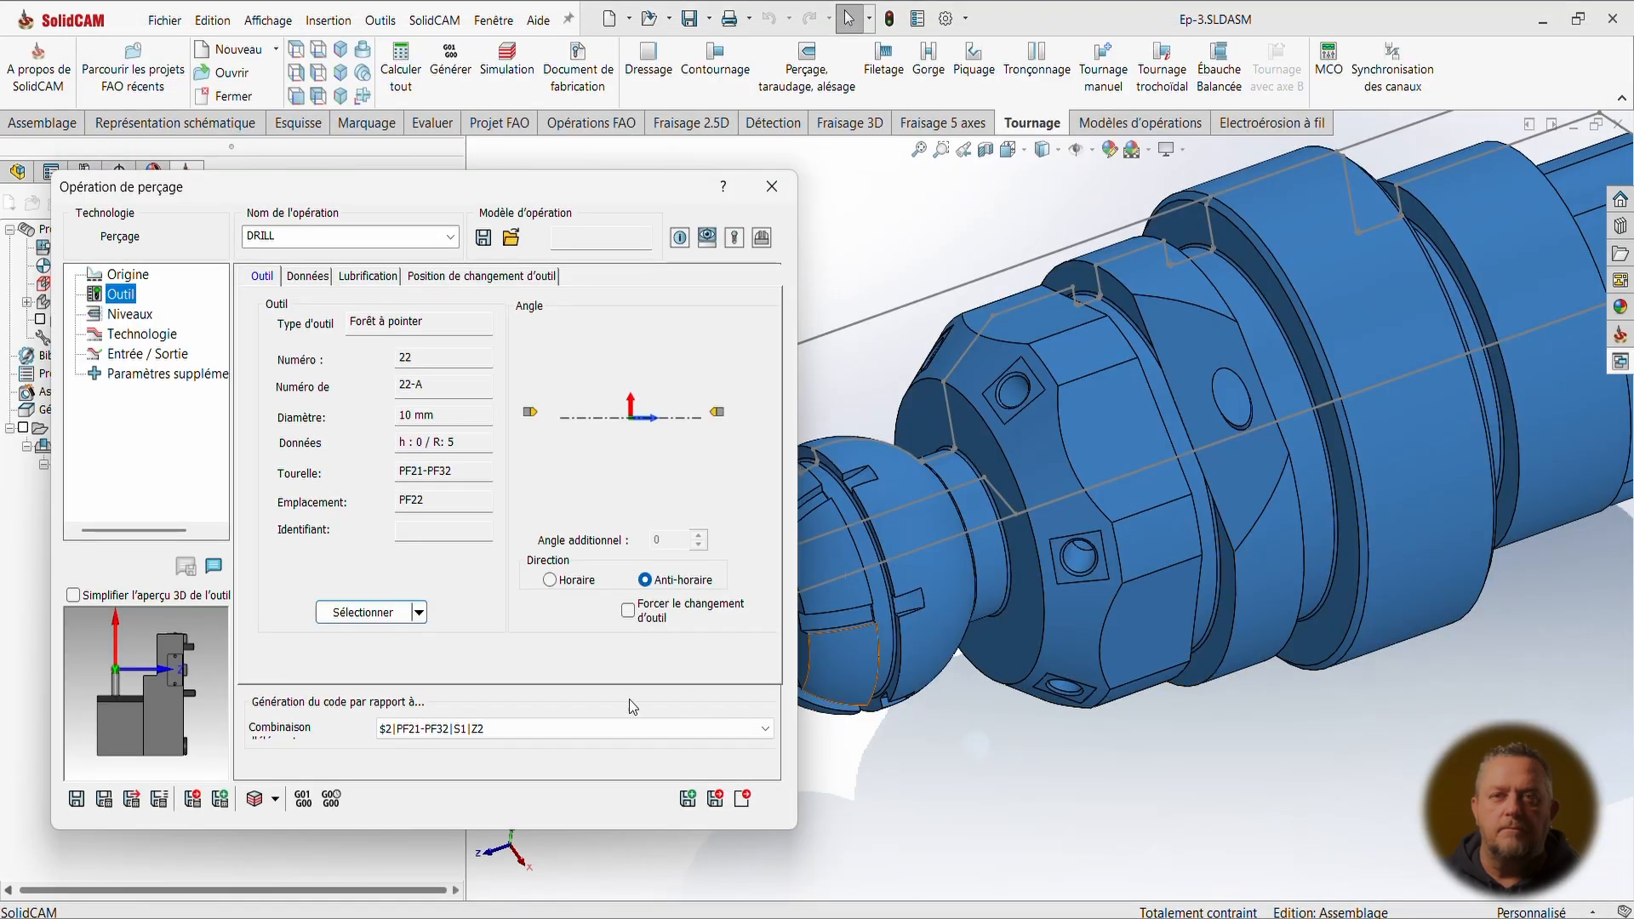
Keep the combination $2|PF21-PF32|S1|Z2 and orient the spot drill to machine from the +Z side.
click(579, 728)
click(502, 763)
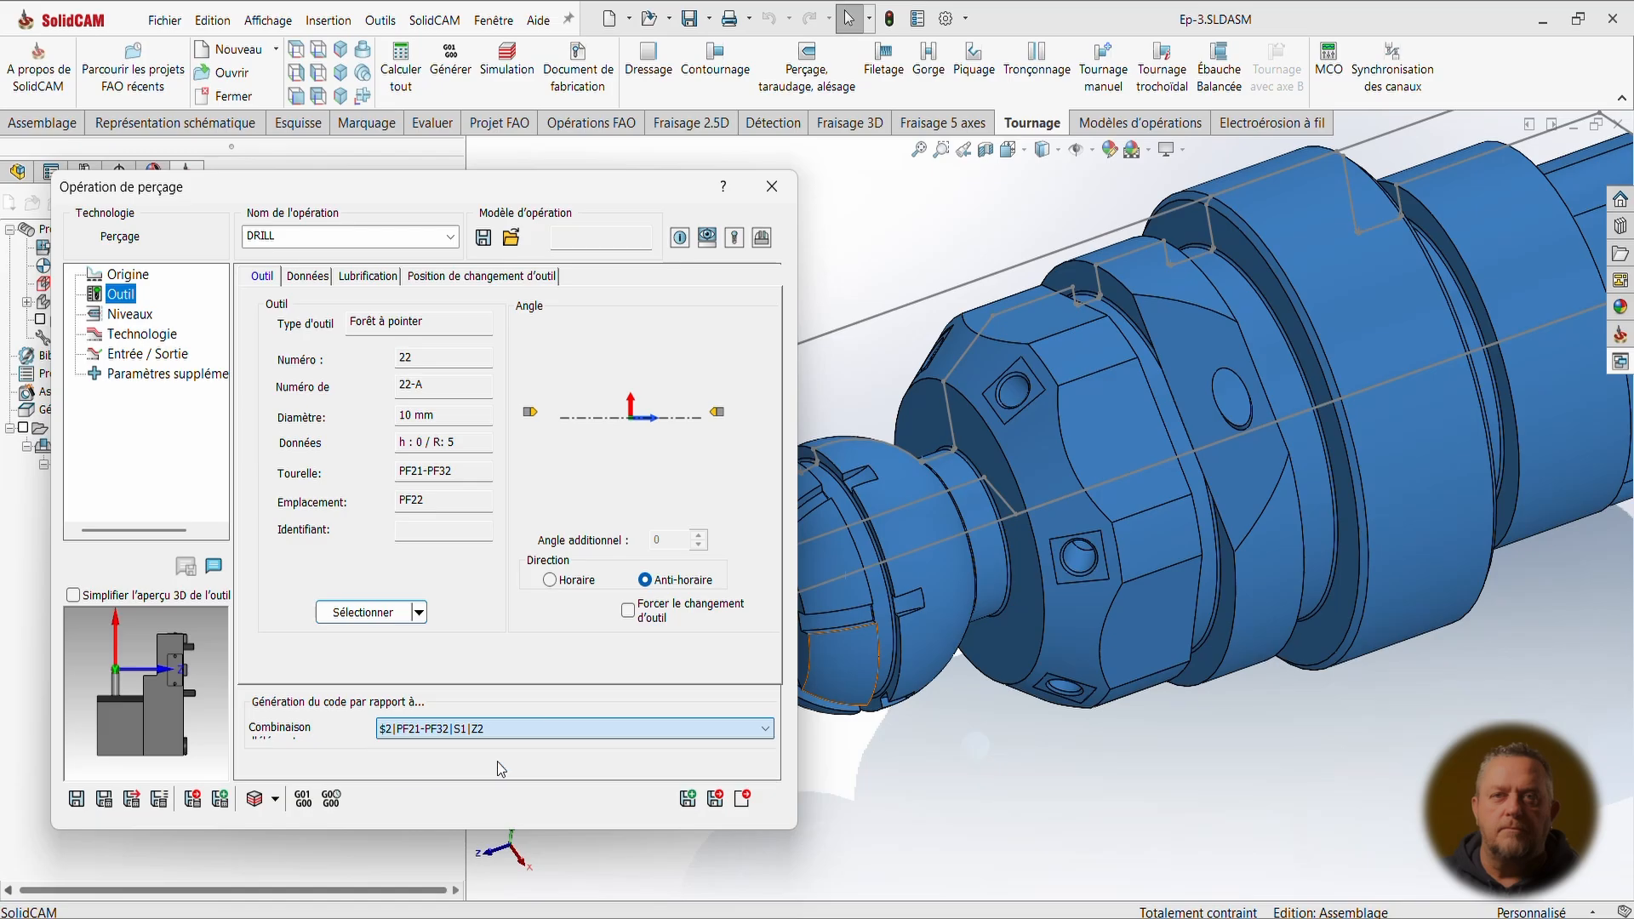
click(718, 414)
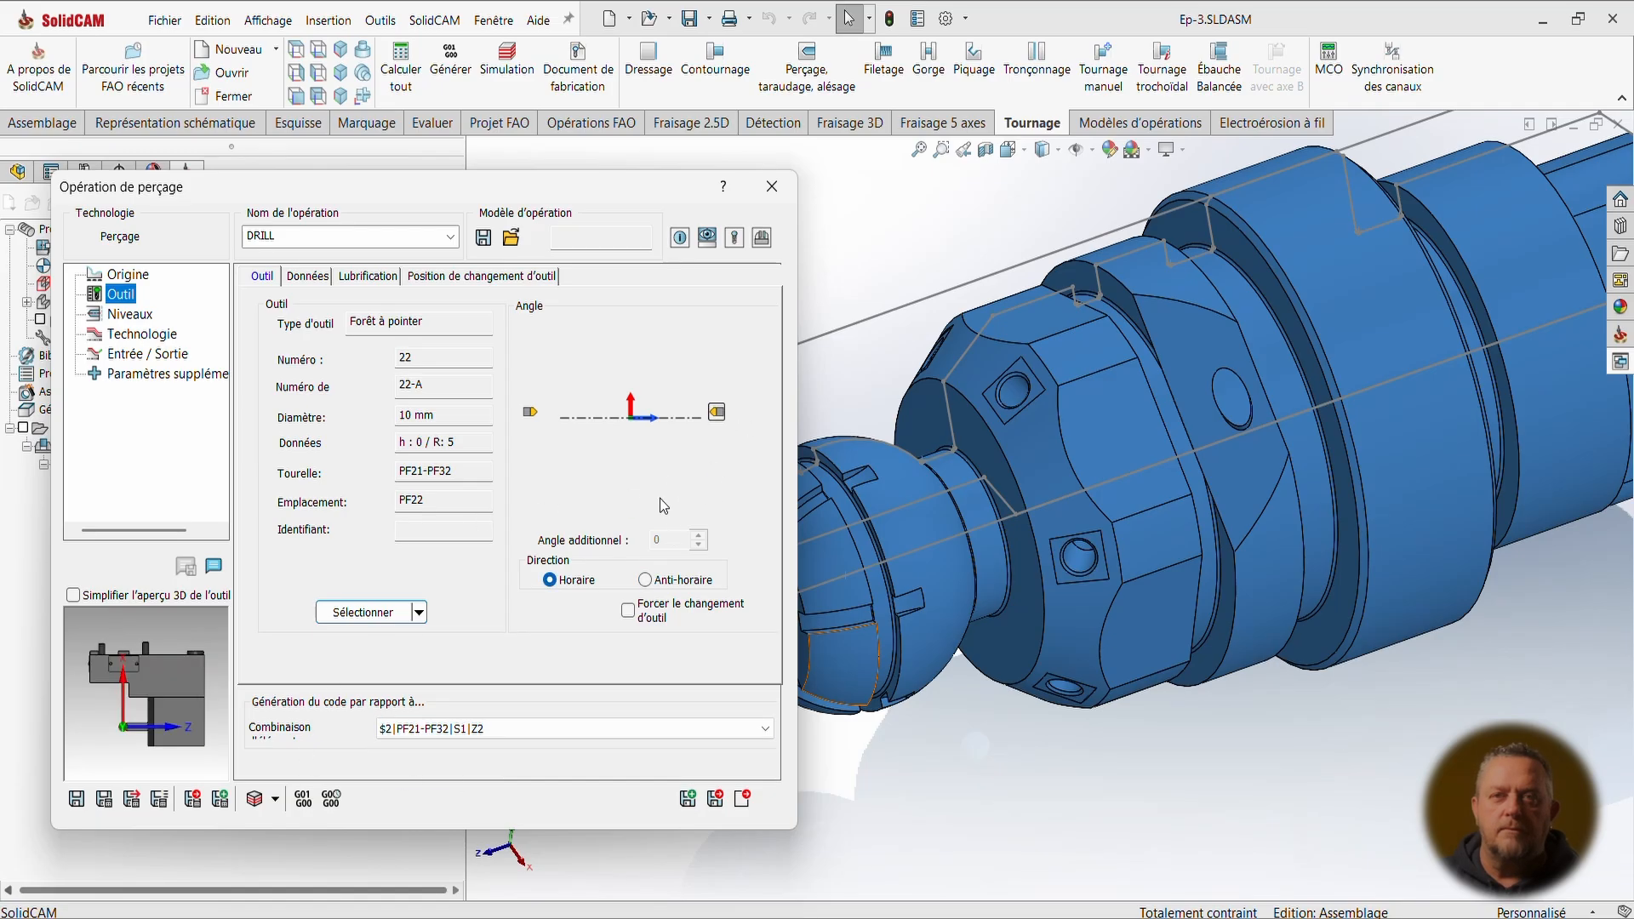
Set the drilling operation's normal feed to 0.06 mm/rev and its cutting speed to 100 m/min.
scroll(939, 557, up, 3)
scroll(938, 557, down, 4)
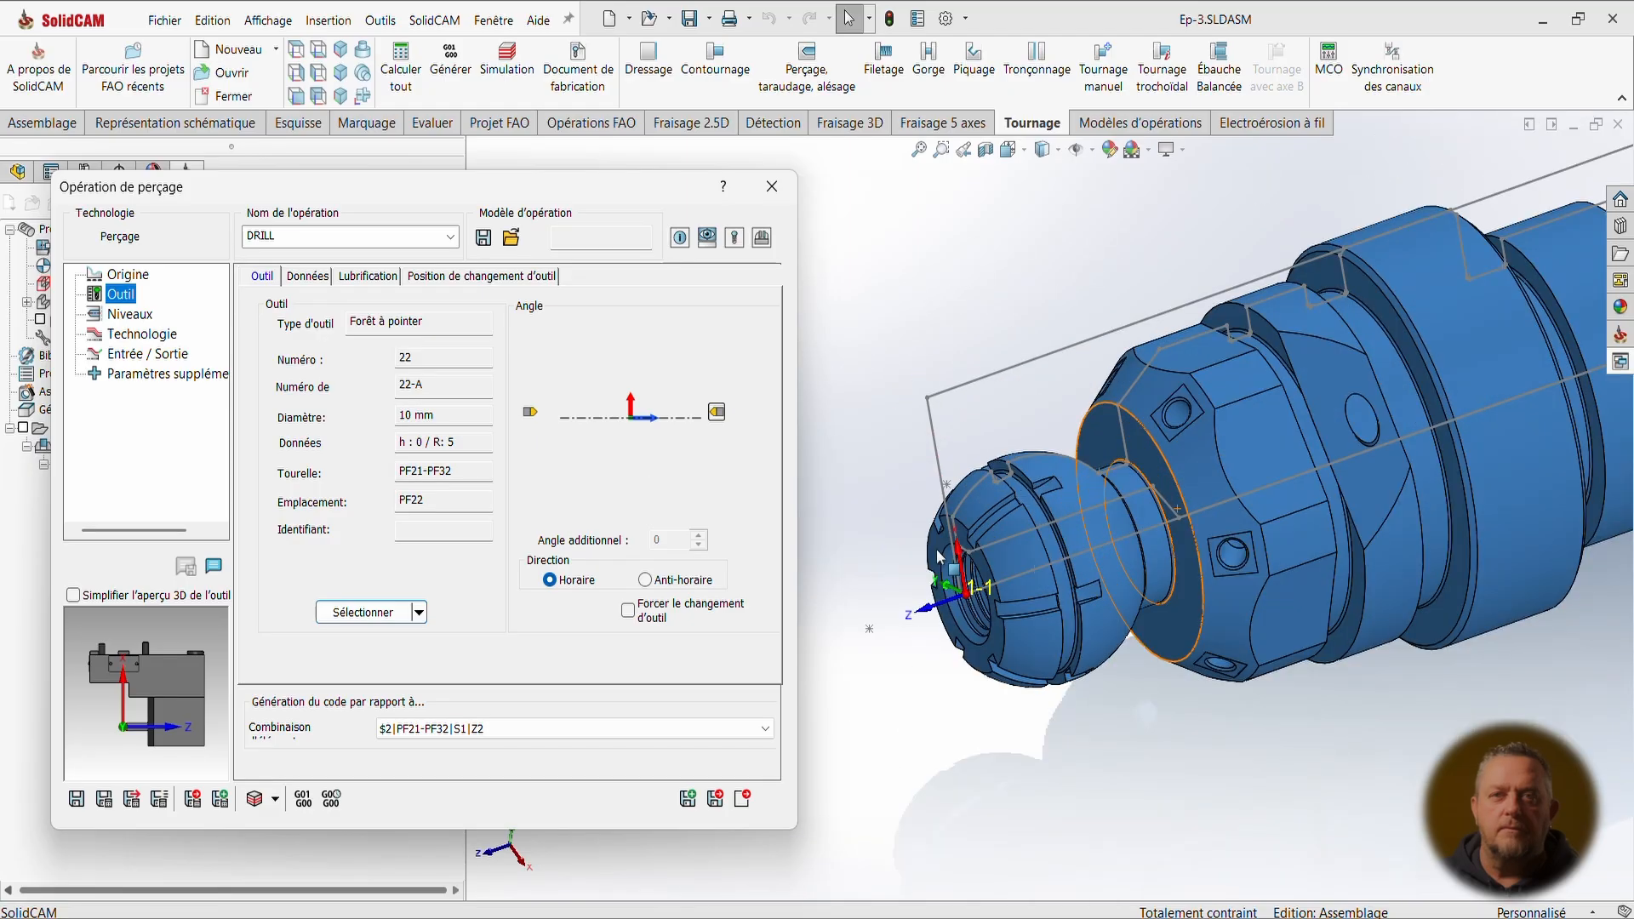
scroll(936, 557, down, 2)
middle_drag(937, 557, 905, 482)
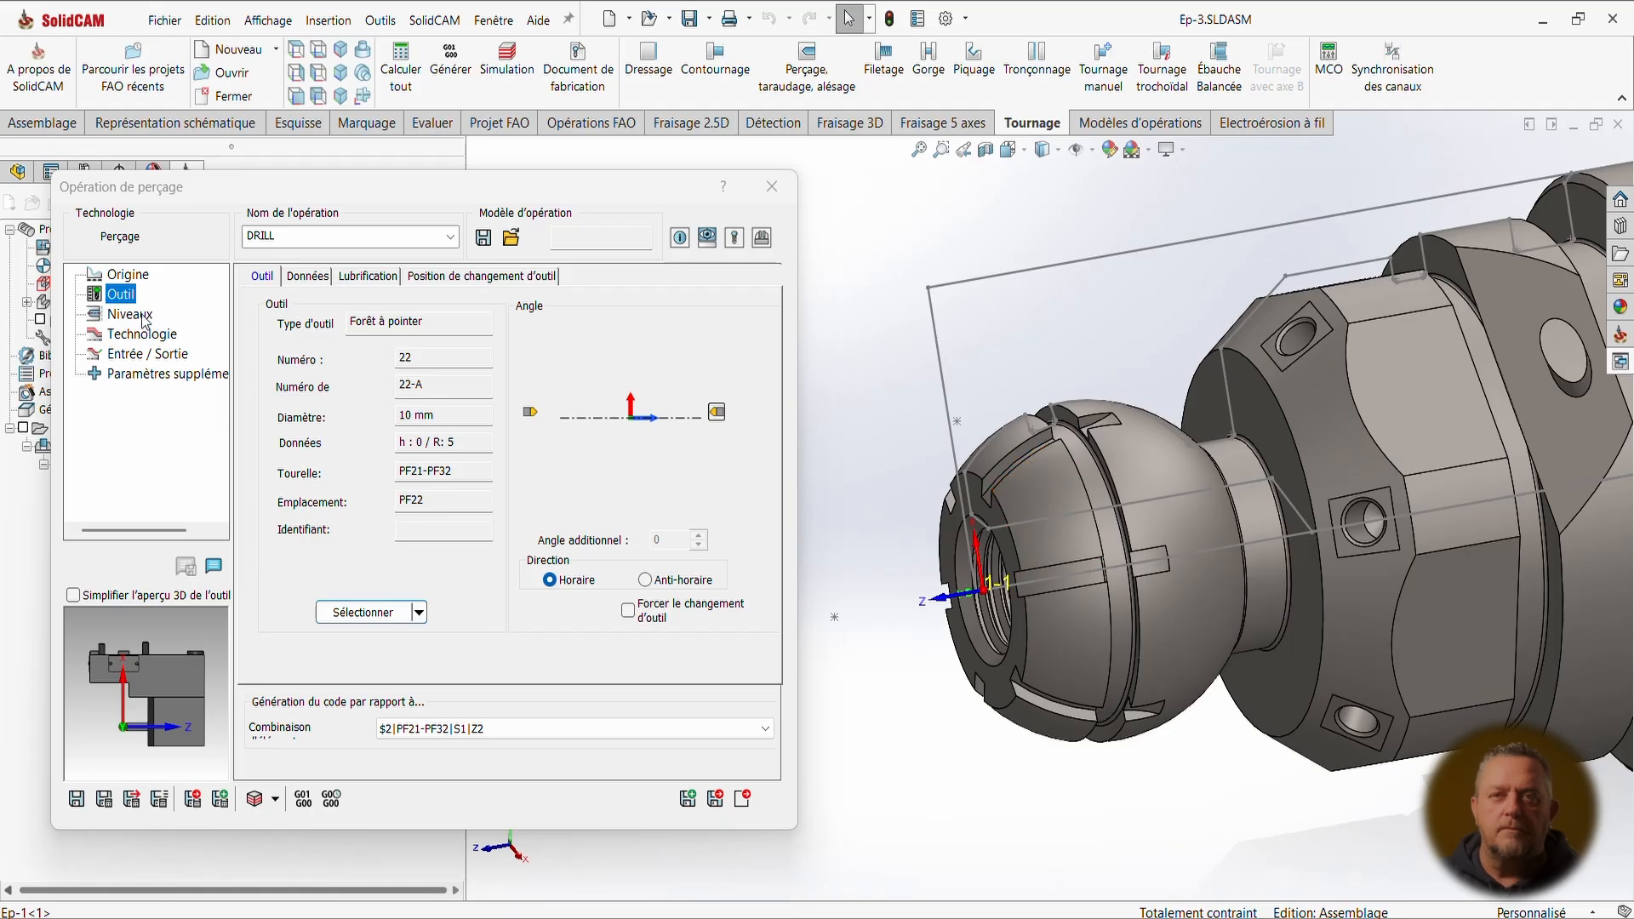
click(307, 275)
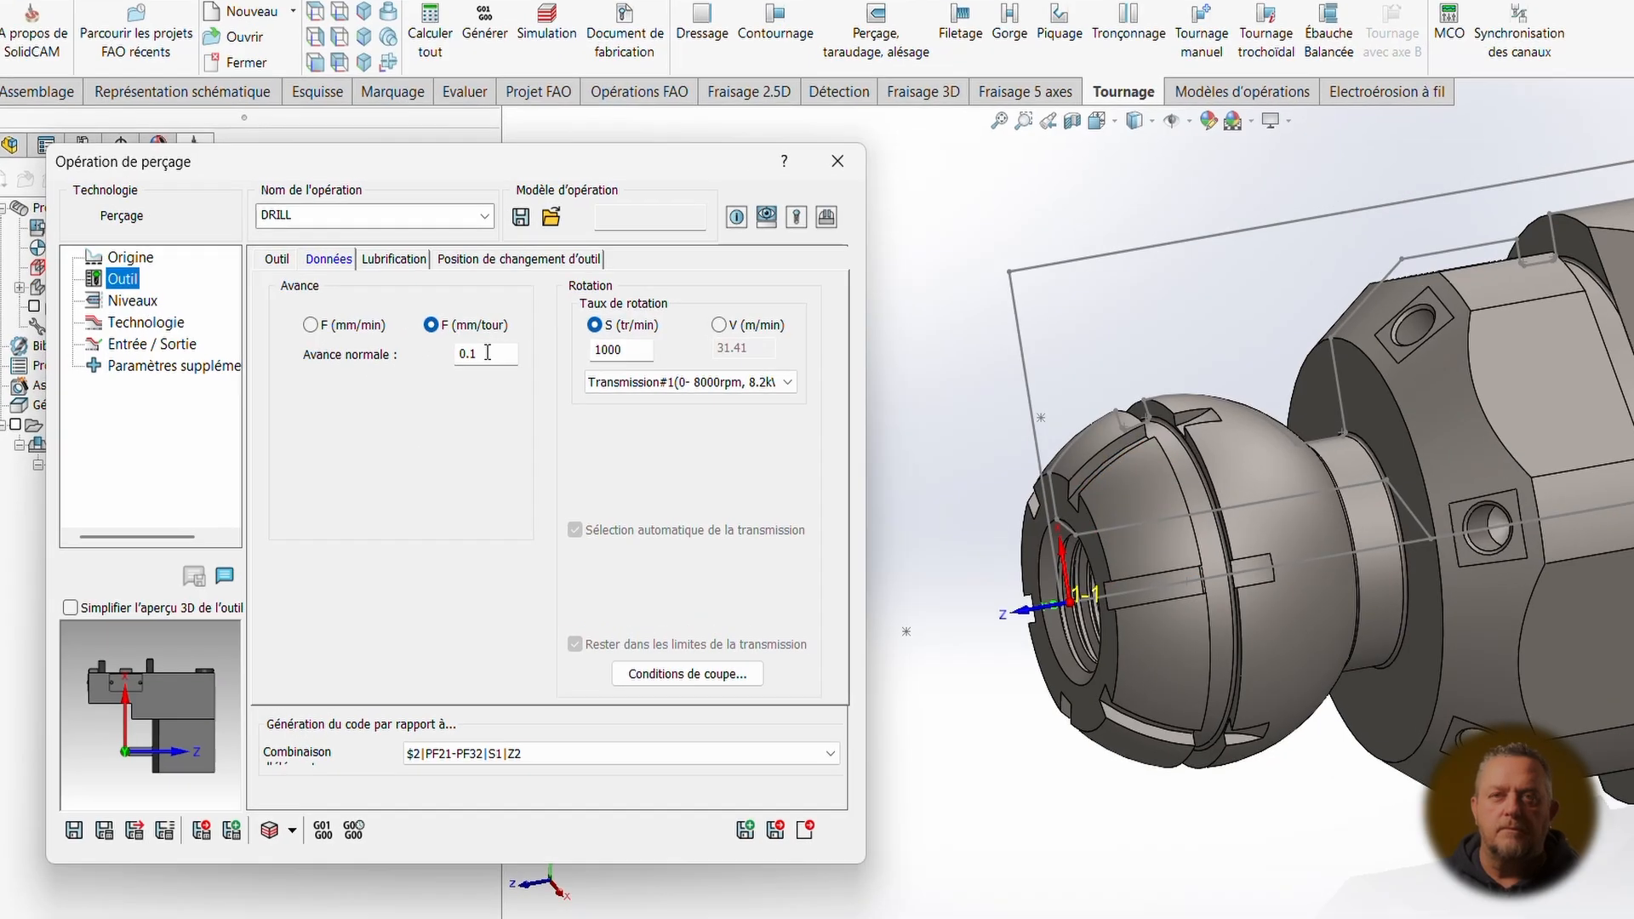
drag(620, 315, 639, 314)
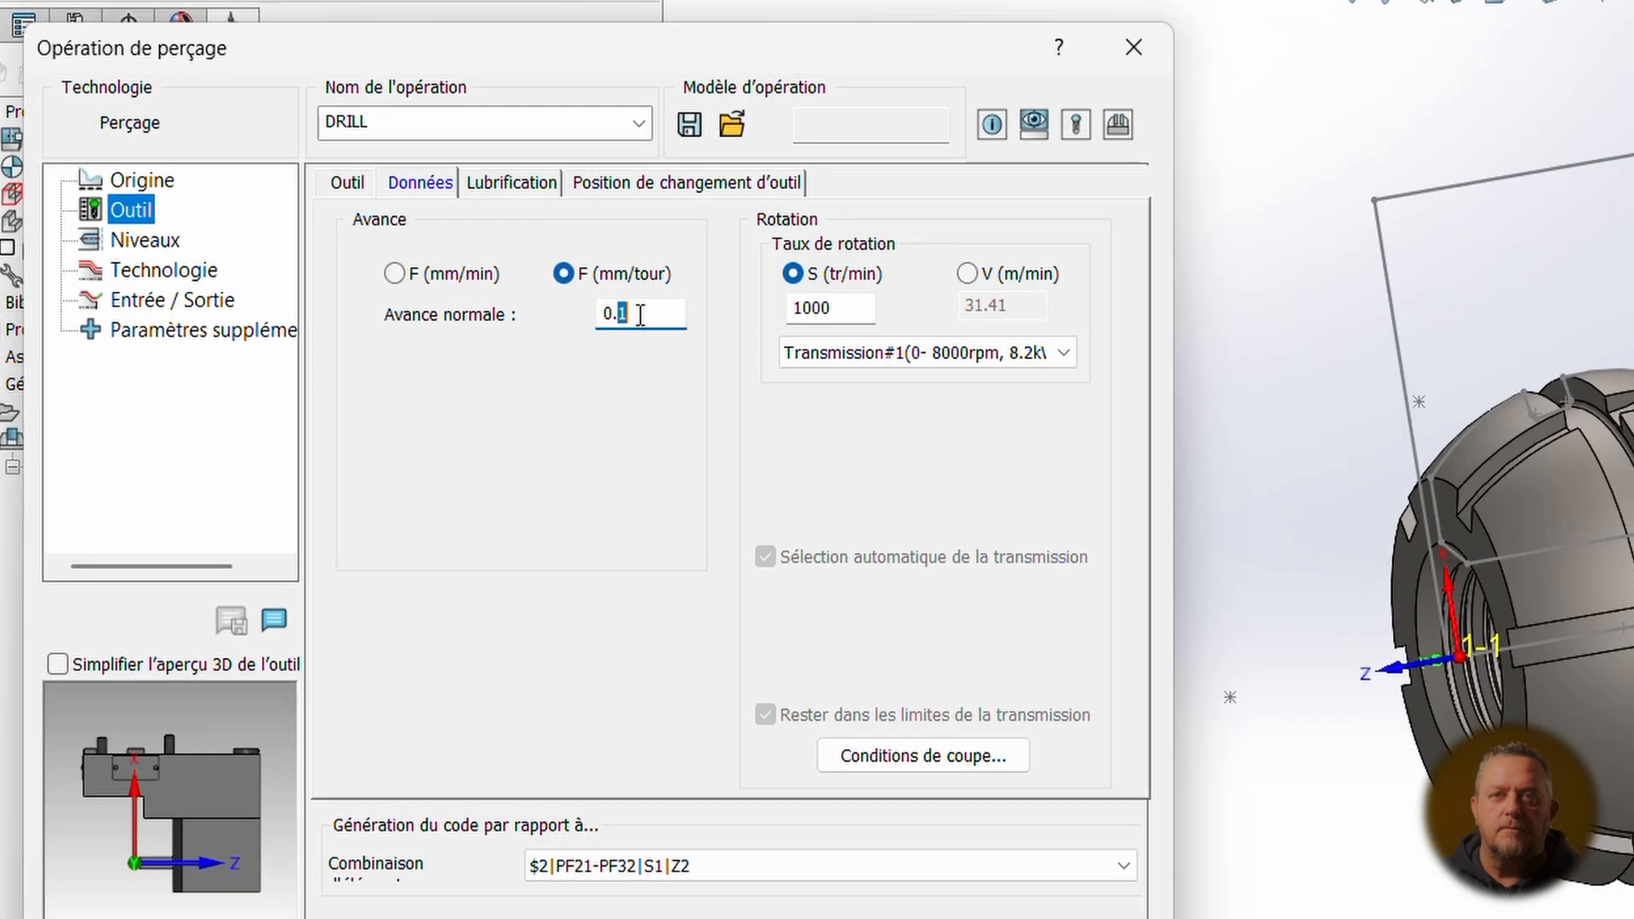
text(06)
click(967, 273)
drag(1010, 303, 953, 303)
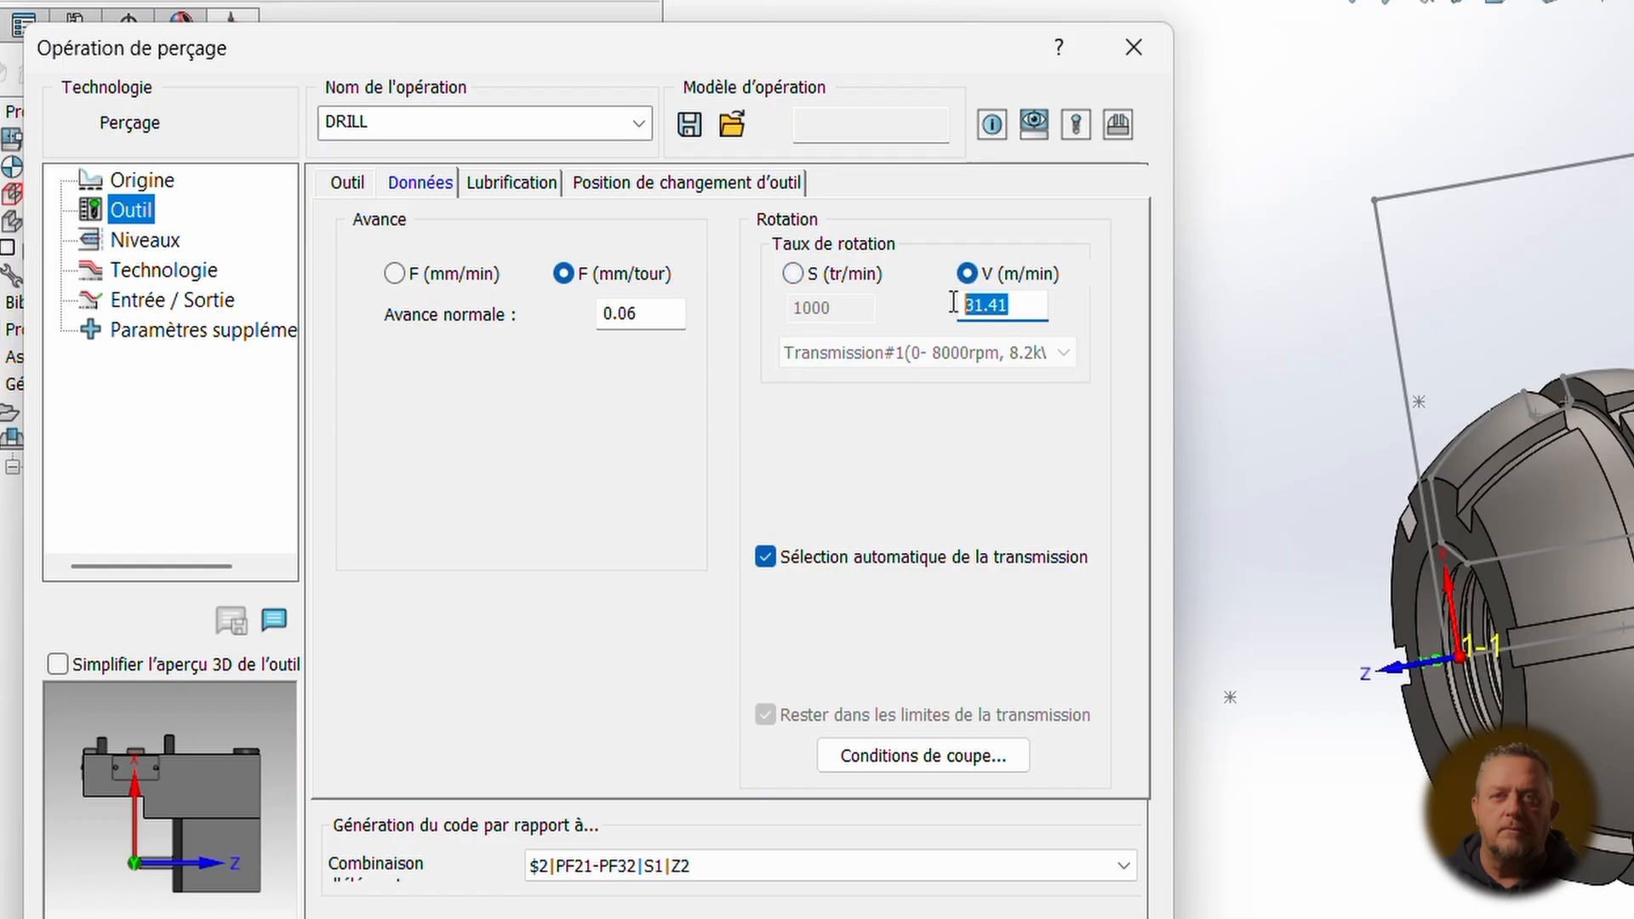
key(BackSpace)
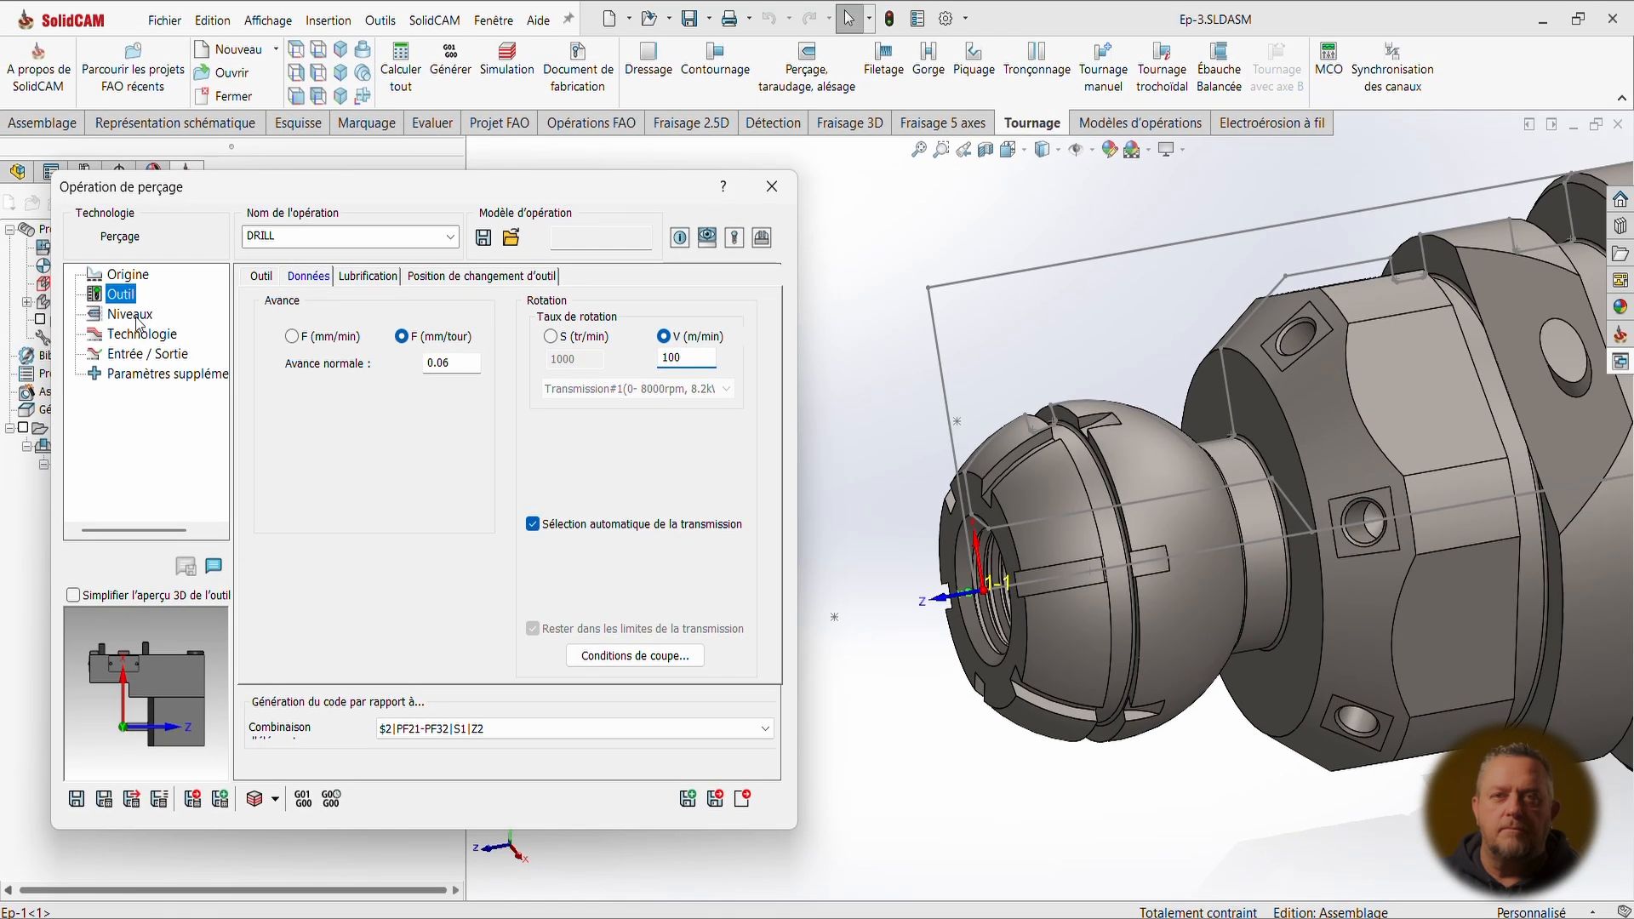
Set the drilling end position to -5 with cycle G83, and save and calculate the operation.
click(137, 316)
click(142, 337)
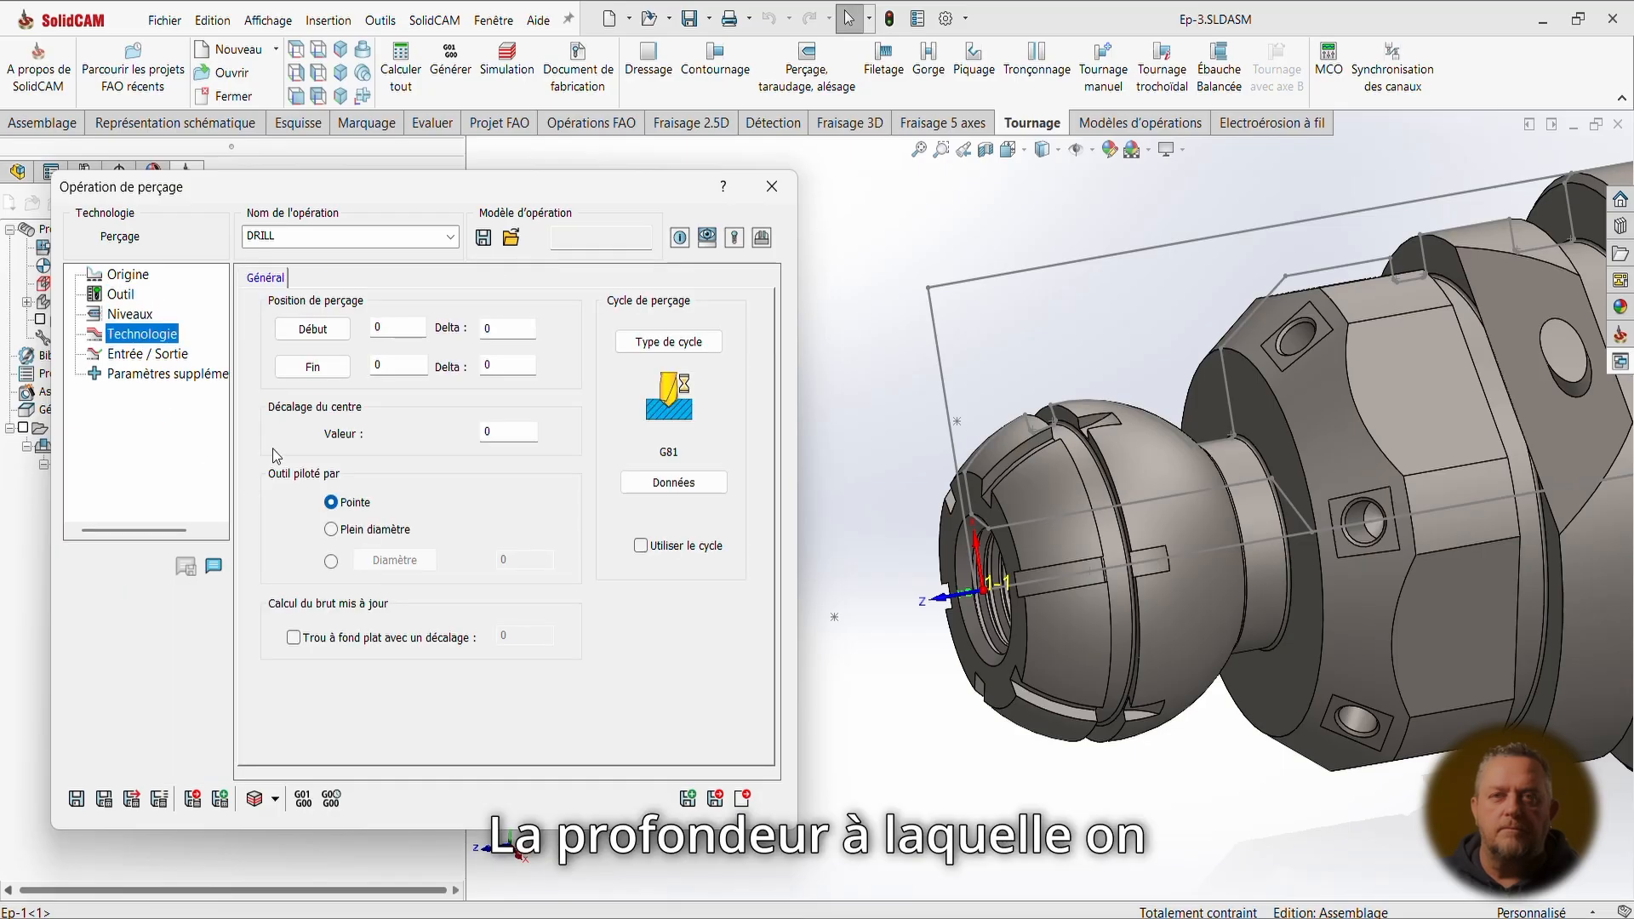
click(374, 365)
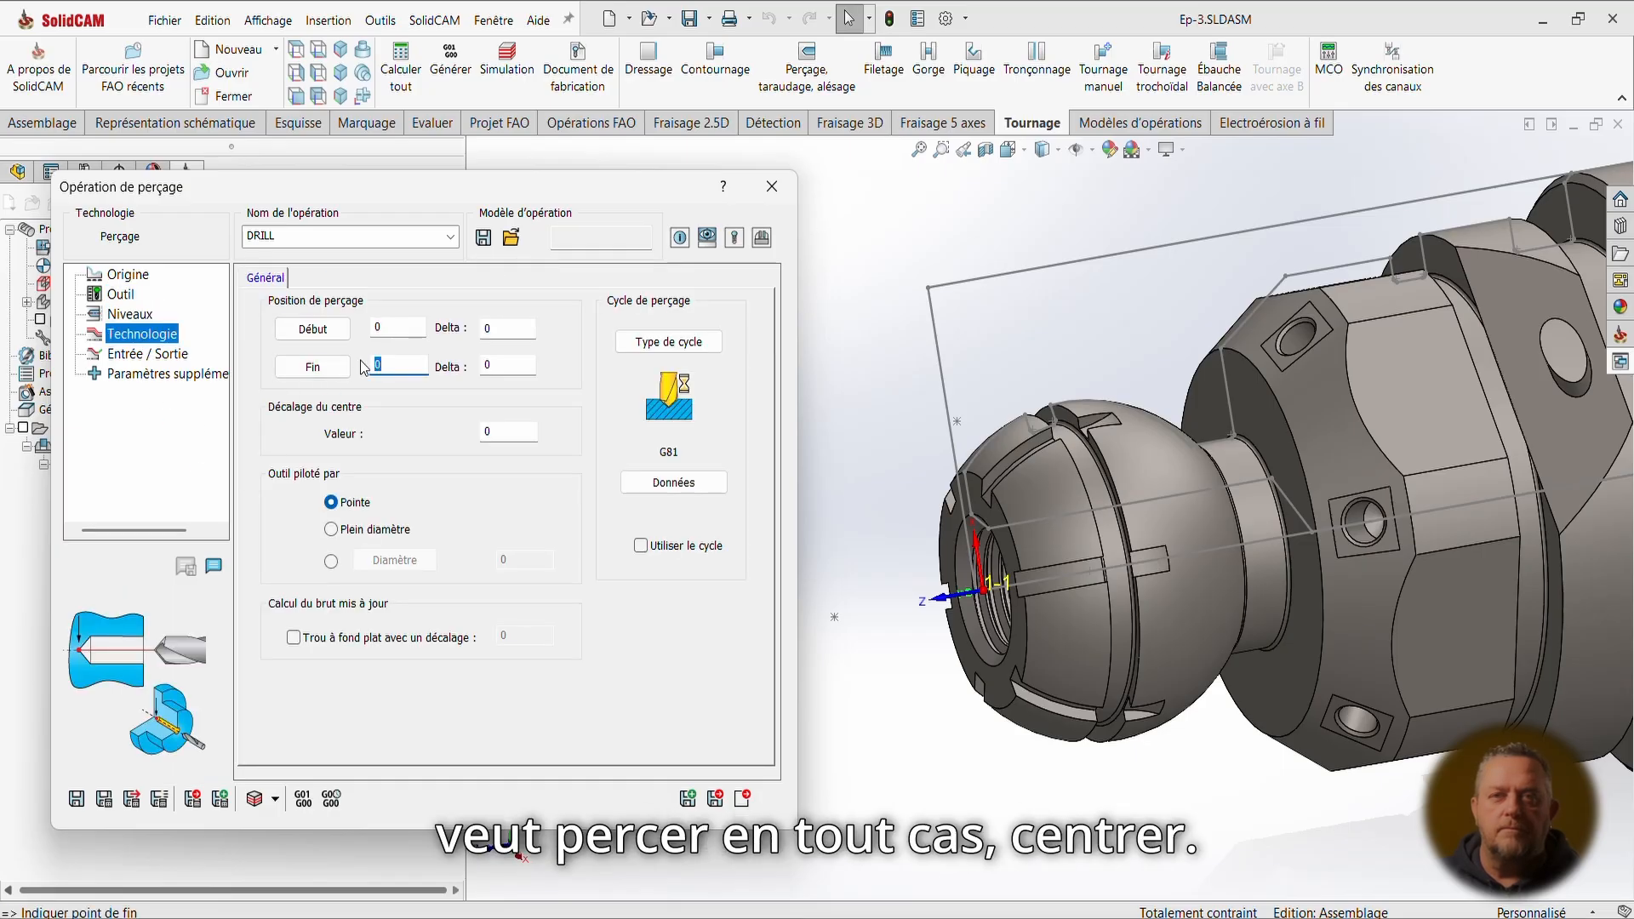
click(154, 357)
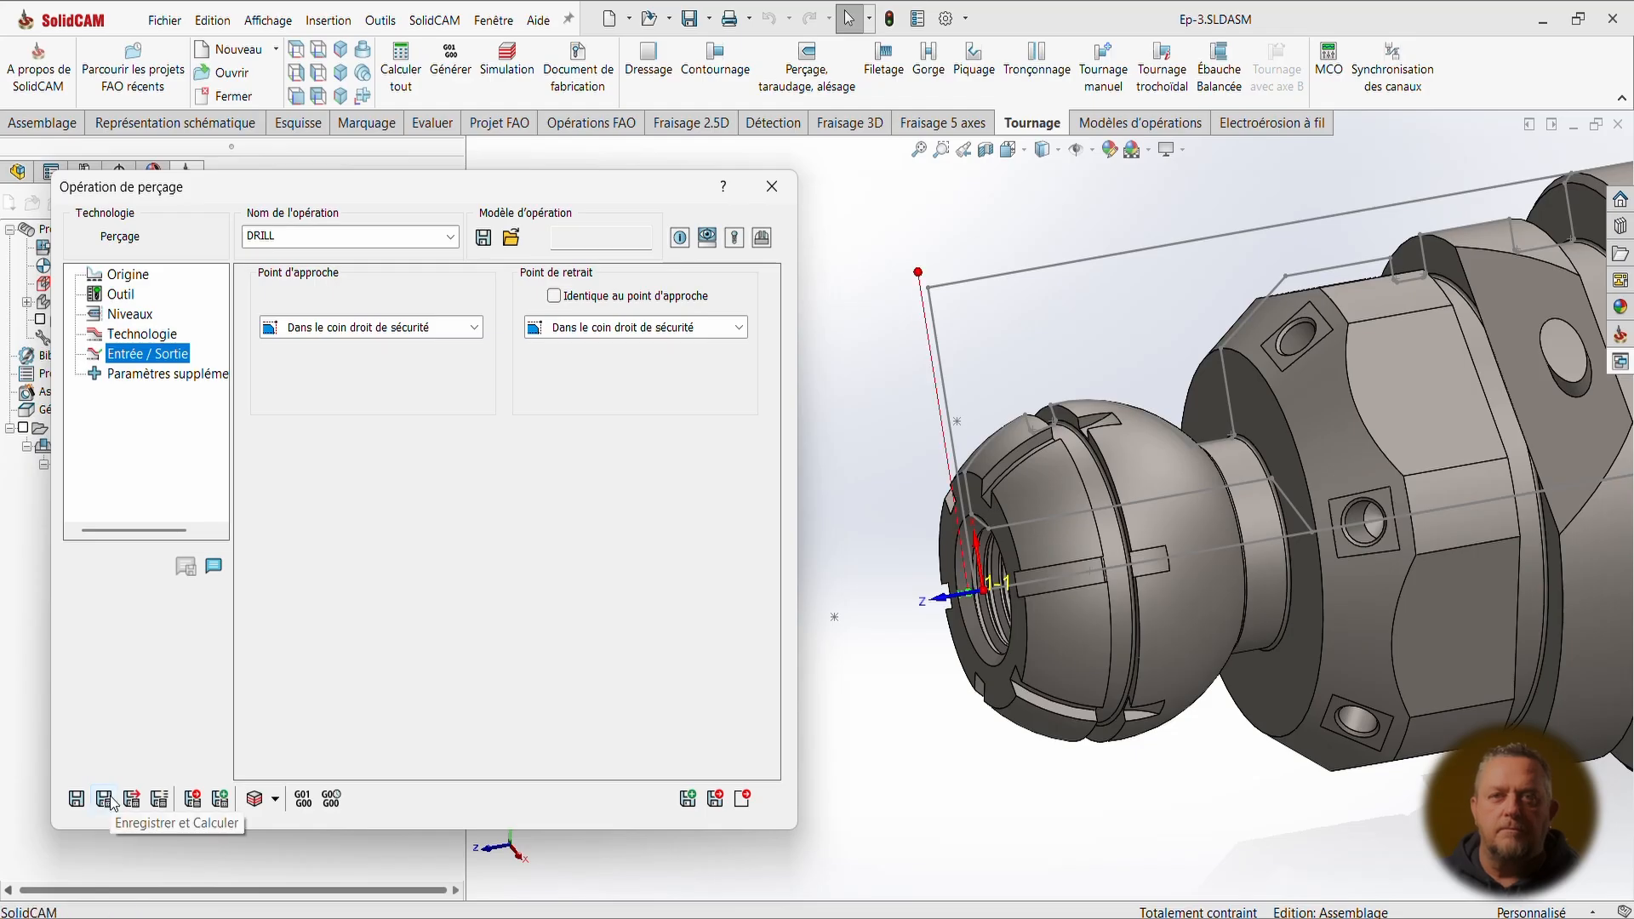
Create a section view that cuts the part lengthwise through its axis to expose the threaded front bore.
mouse_move(1085, 472)
middle_down()
mouse_move(1041, 451)
mouse_move(1065, 458)
middle_up()
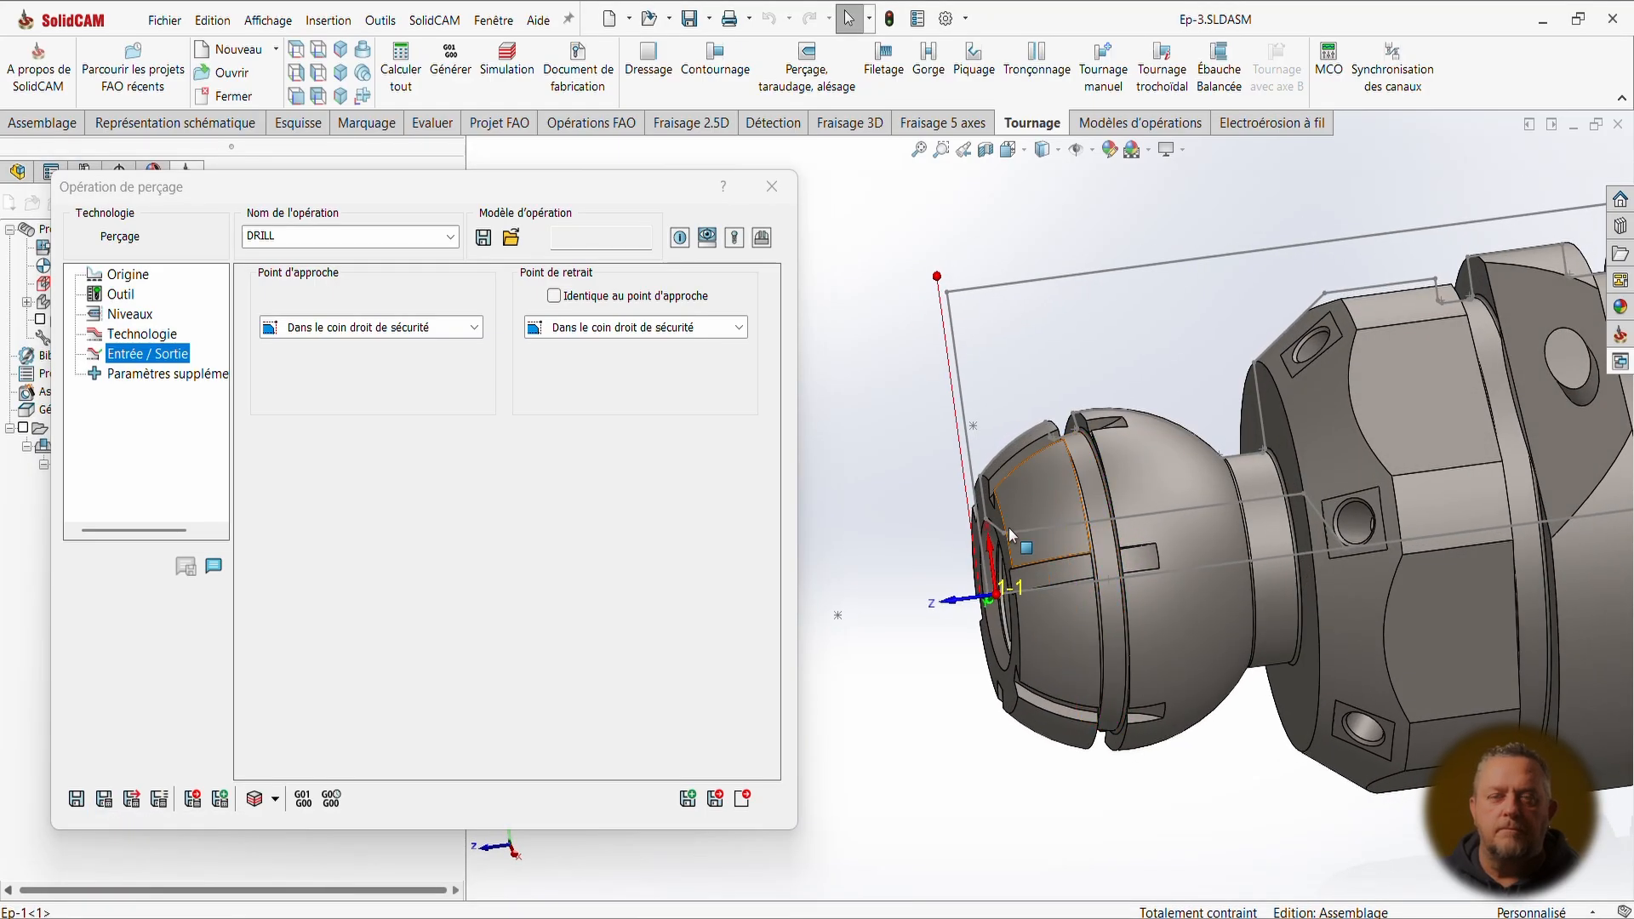
scroll(1006, 586, down, 3)
mouse_move(1004, 583)
middle_down()
mouse_move(1048, 551)
mouse_move(998, 606)
middle_up()
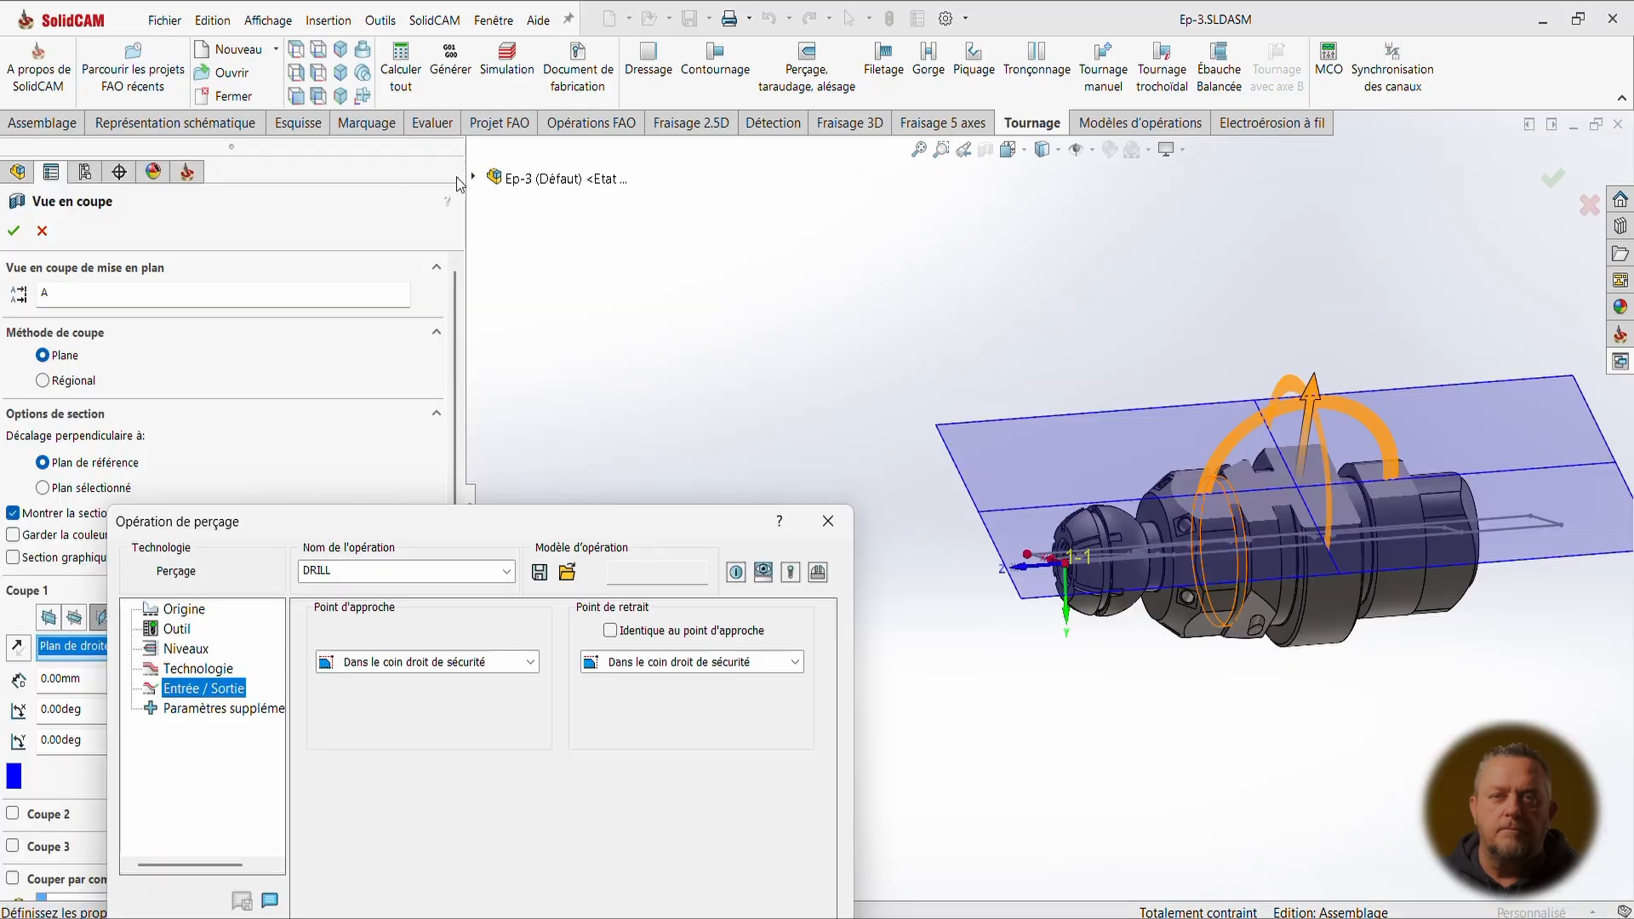
click(473, 177)
click(570, 352)
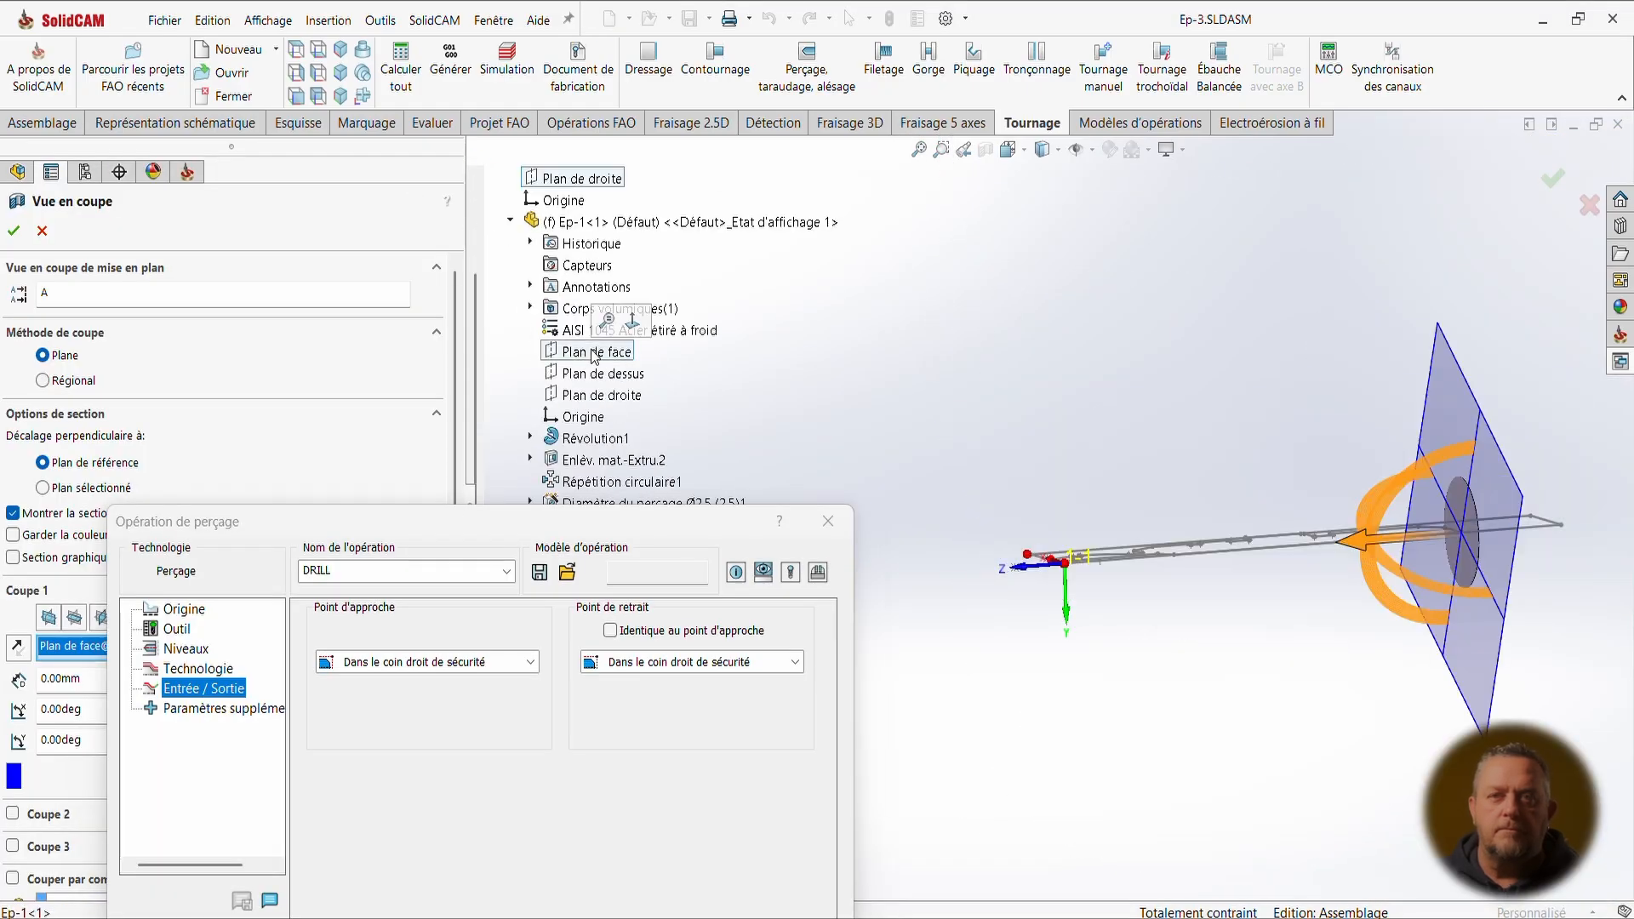
click(14, 231)
scroll(1223, 508, up, 5)
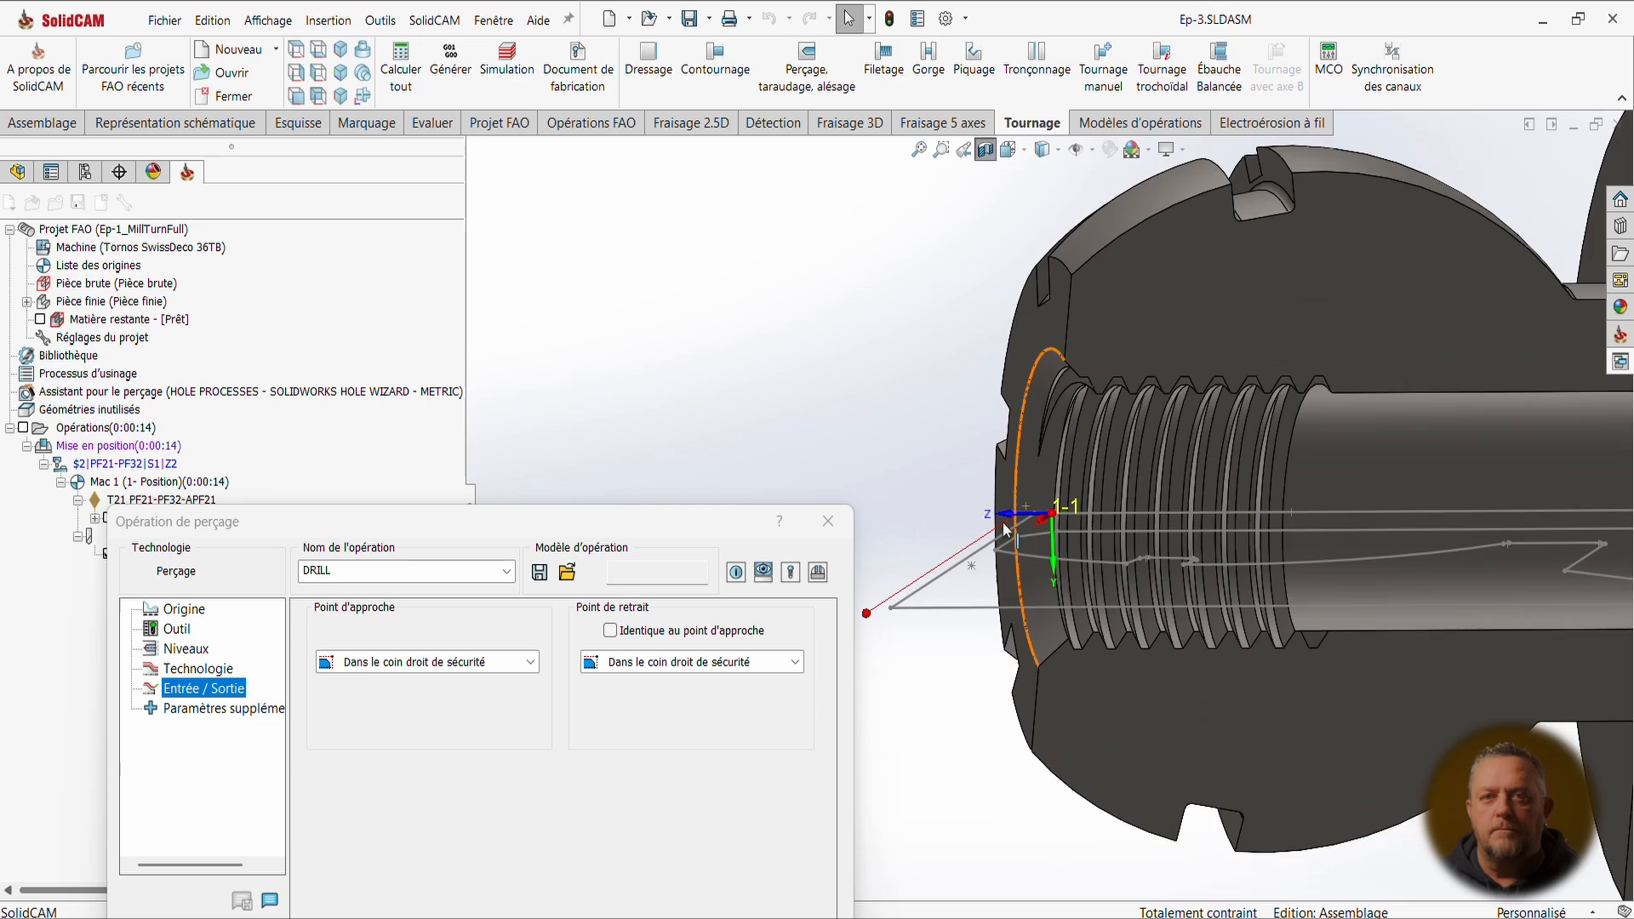
middle_drag(1002, 522, 979, 476)
Simulate the drilling operation in the Tournage mode and close the simulation.
drag(714, 538, 793, 122)
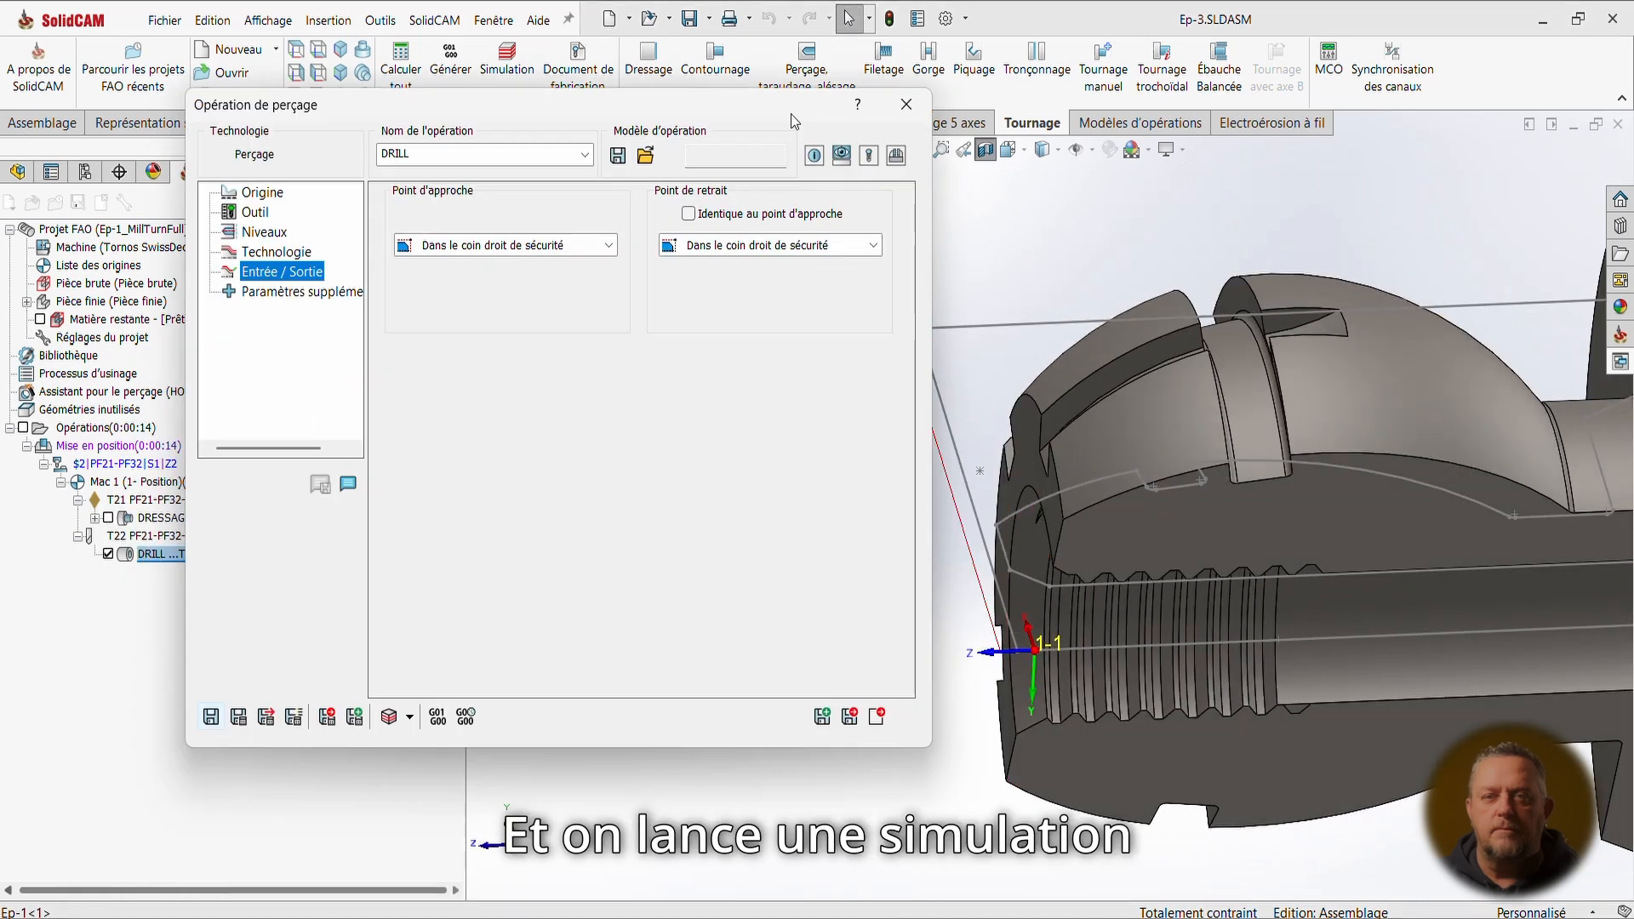
click(389, 716)
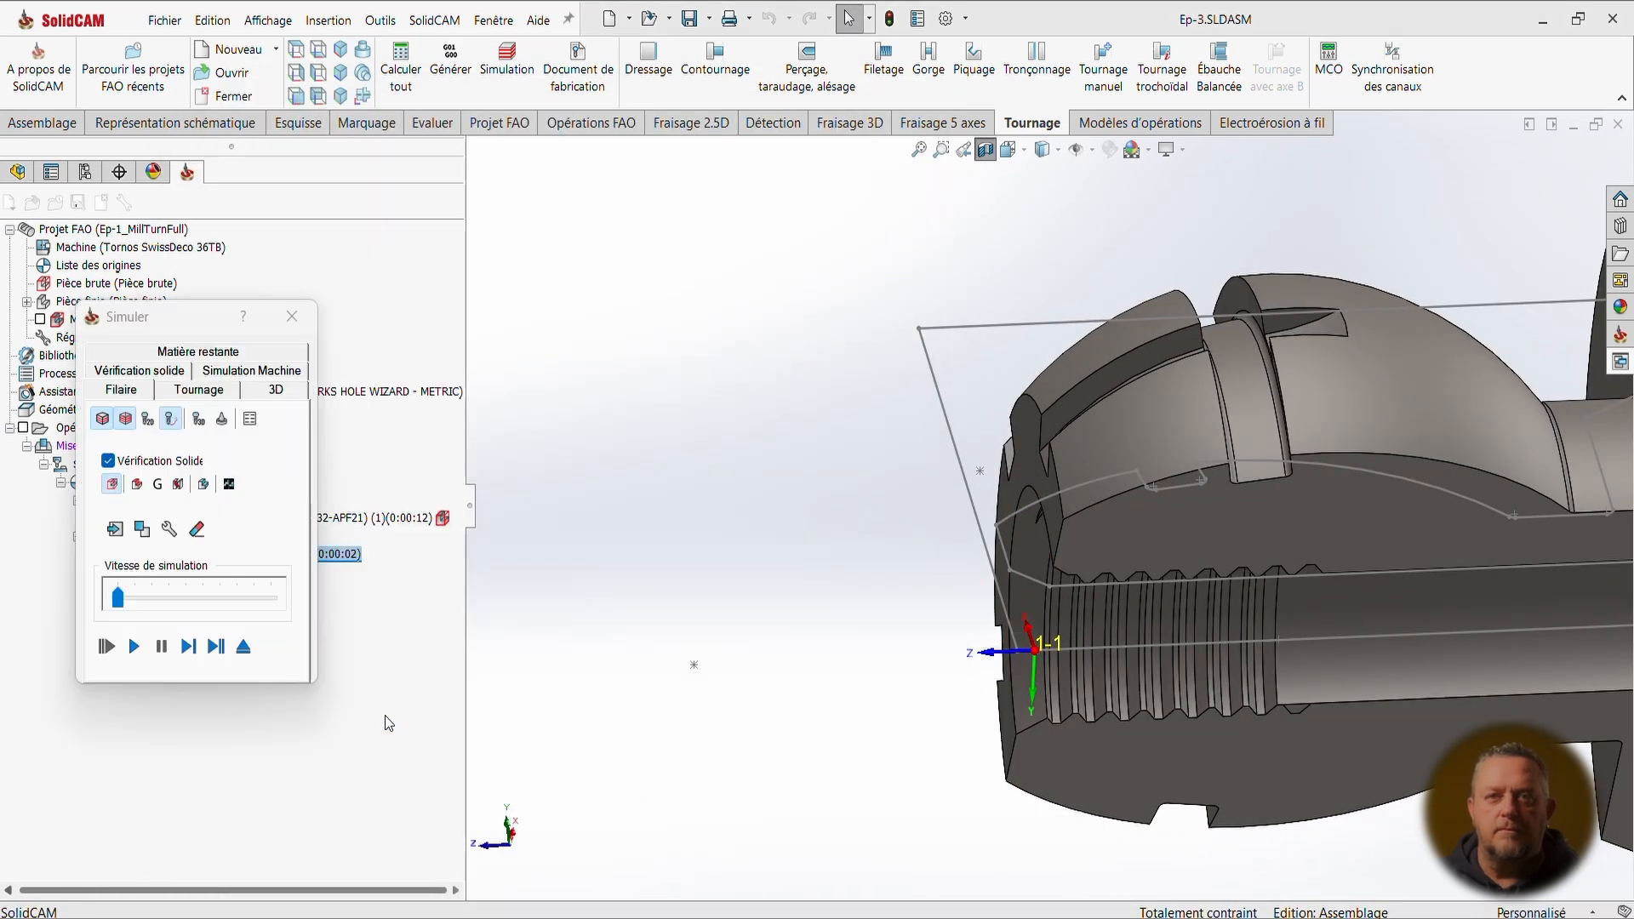
click(195, 392)
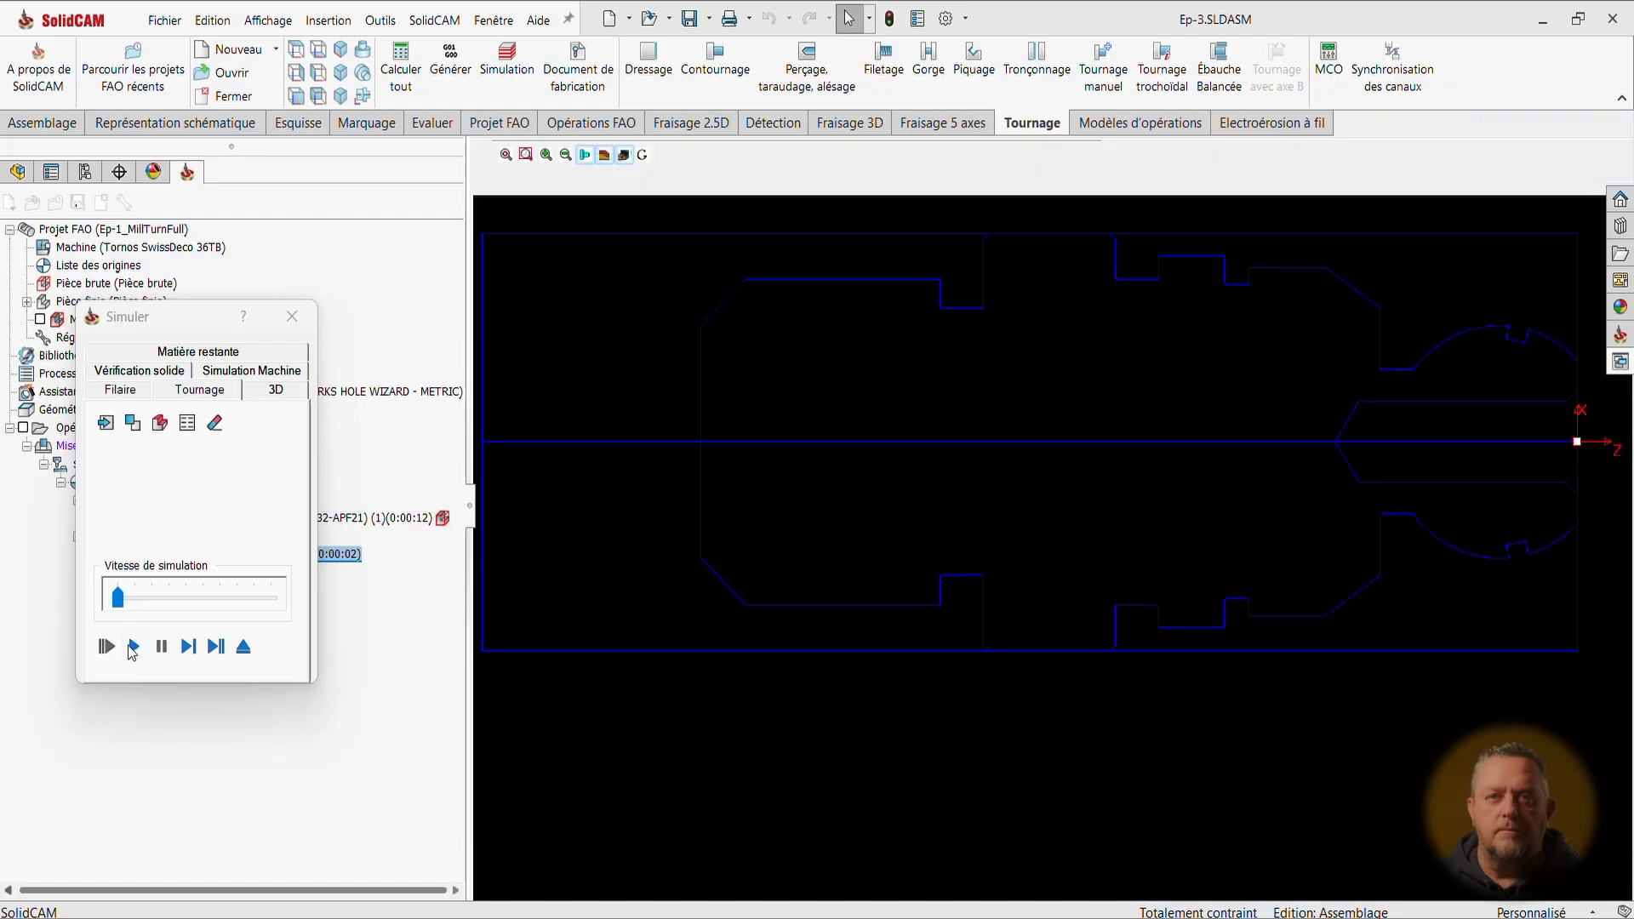
click(136, 653)
scroll(661, 659, up, 3)
scroll(1351, 229, down, 5)
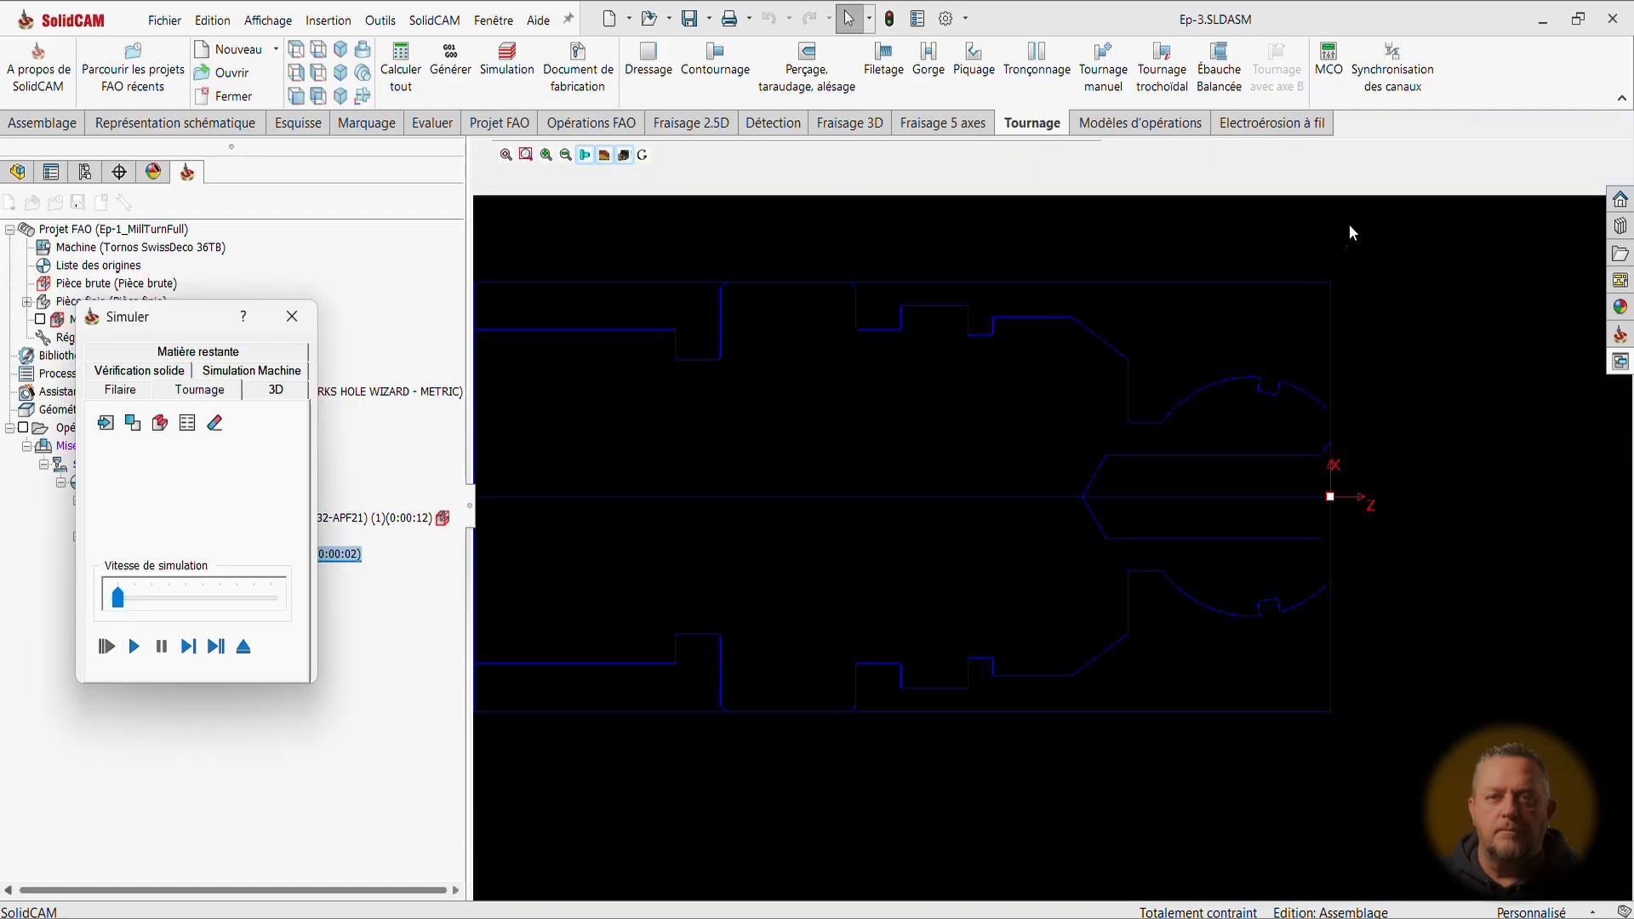
click(135, 648)
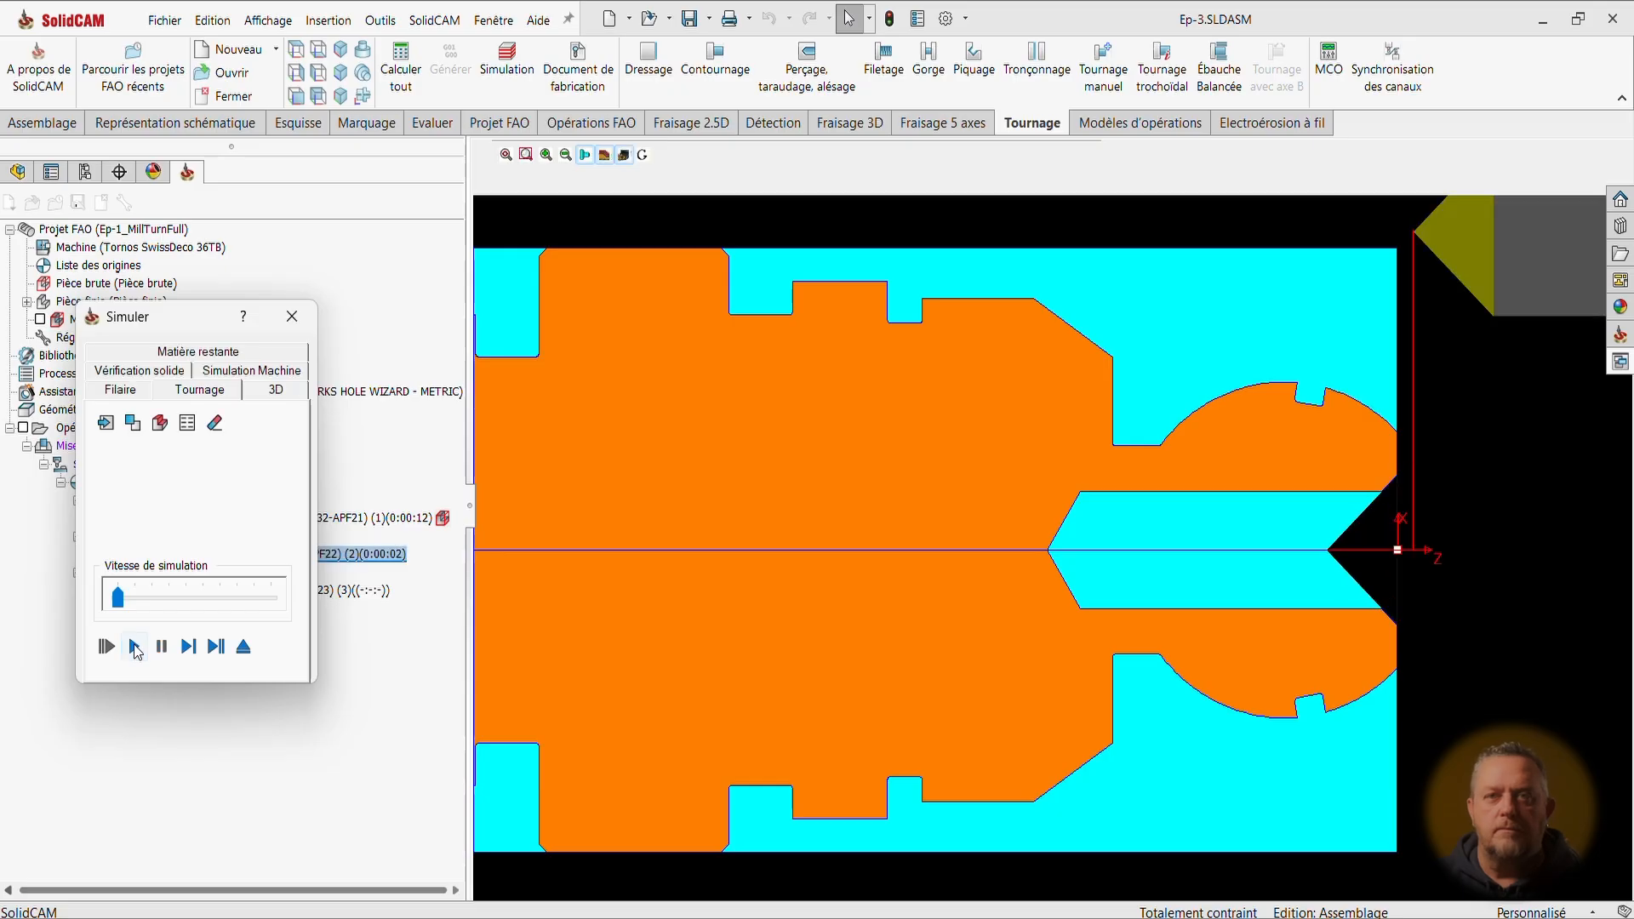
click(298, 321)
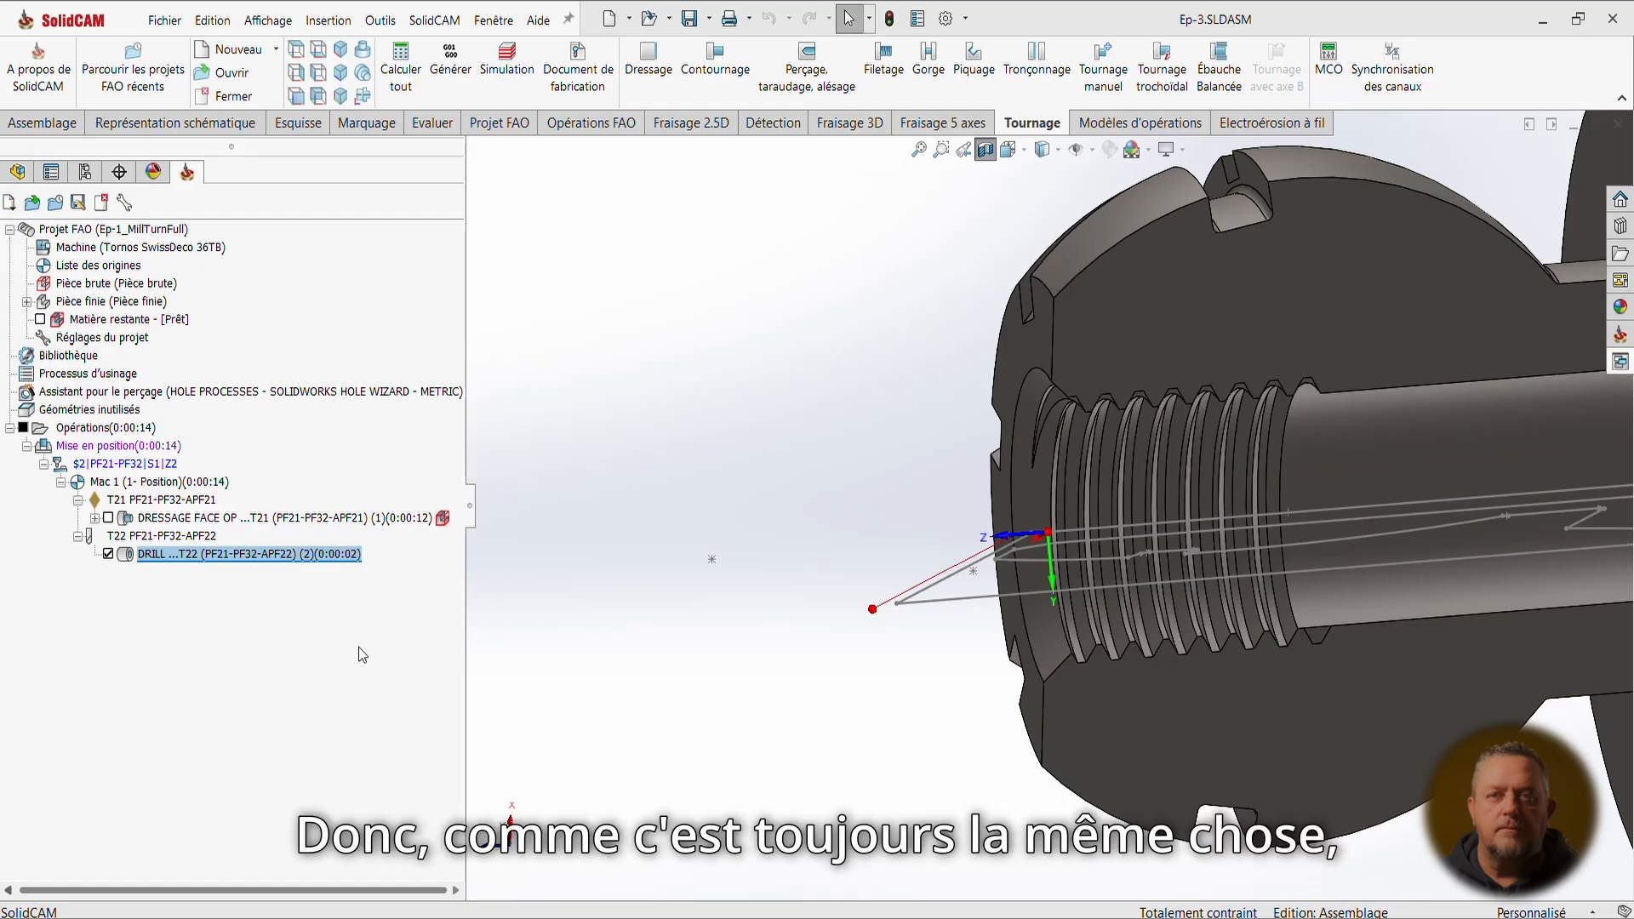
Rename the drilling operation as CENTRER Ø7.0, and save and copy it.
double_click(128, 554)
text(CENTRER Ø7.0)
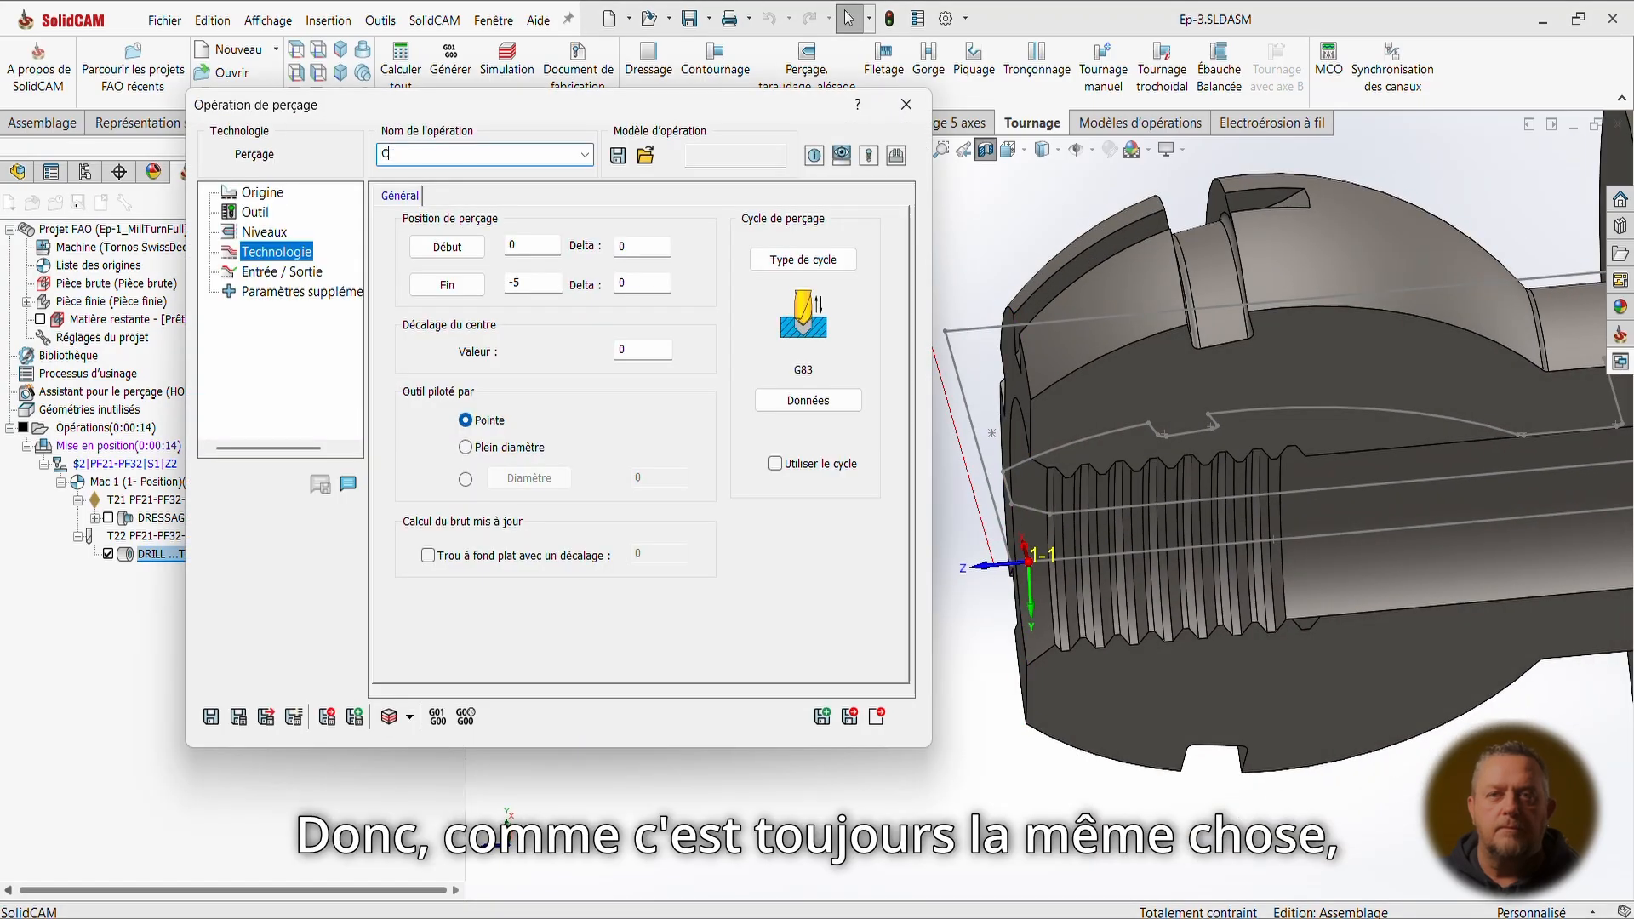
click(822, 717)
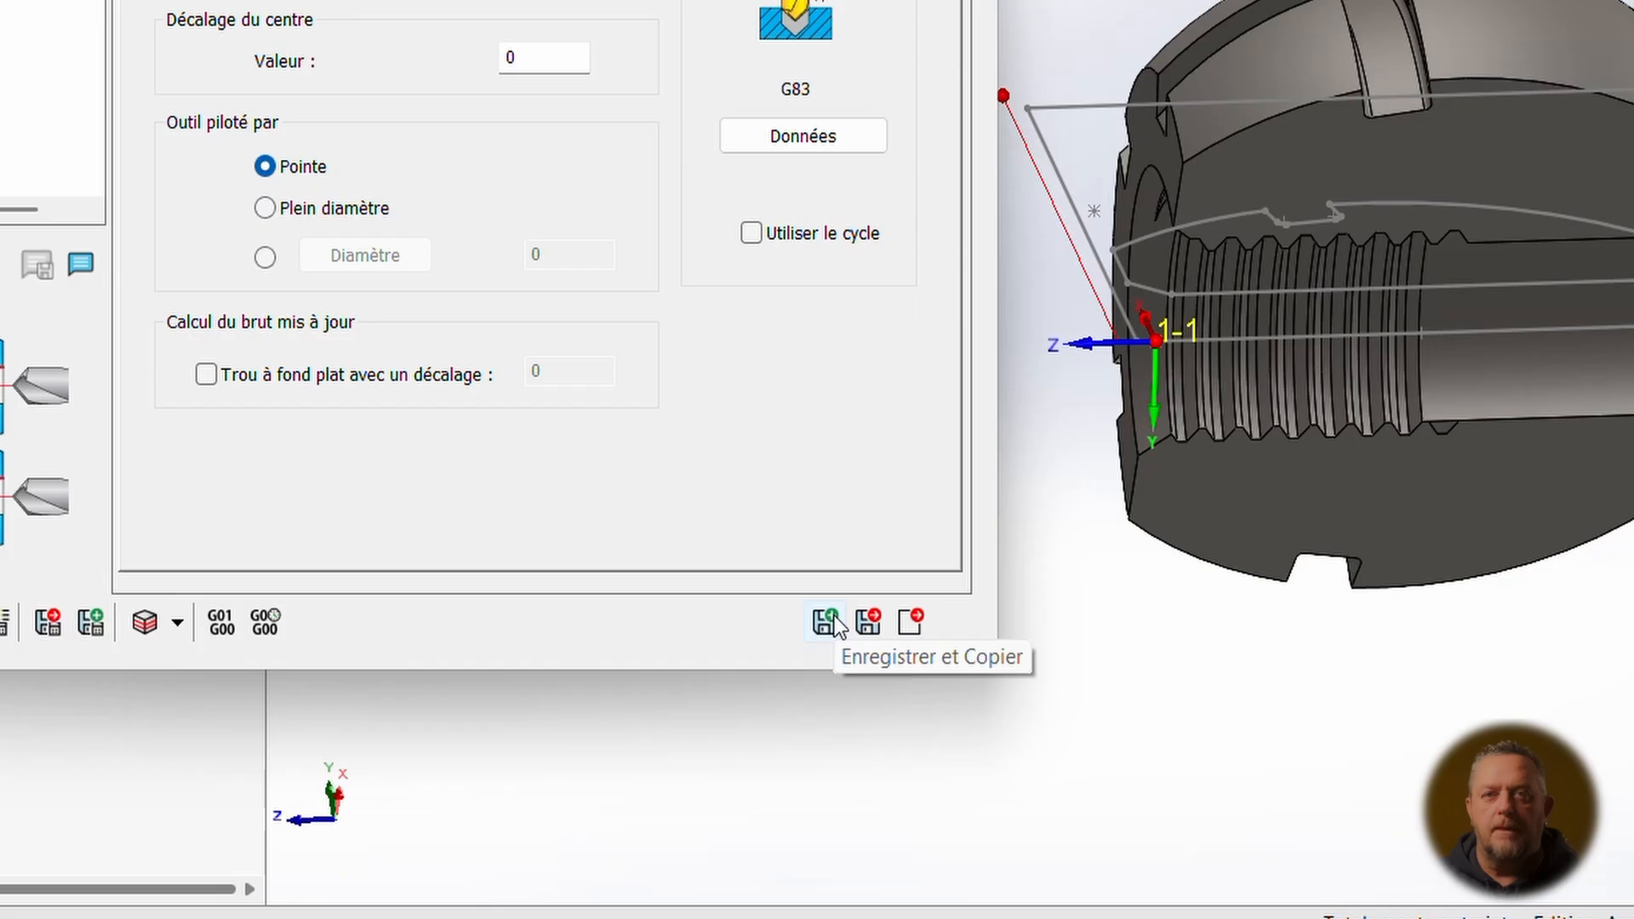
click(832, 619)
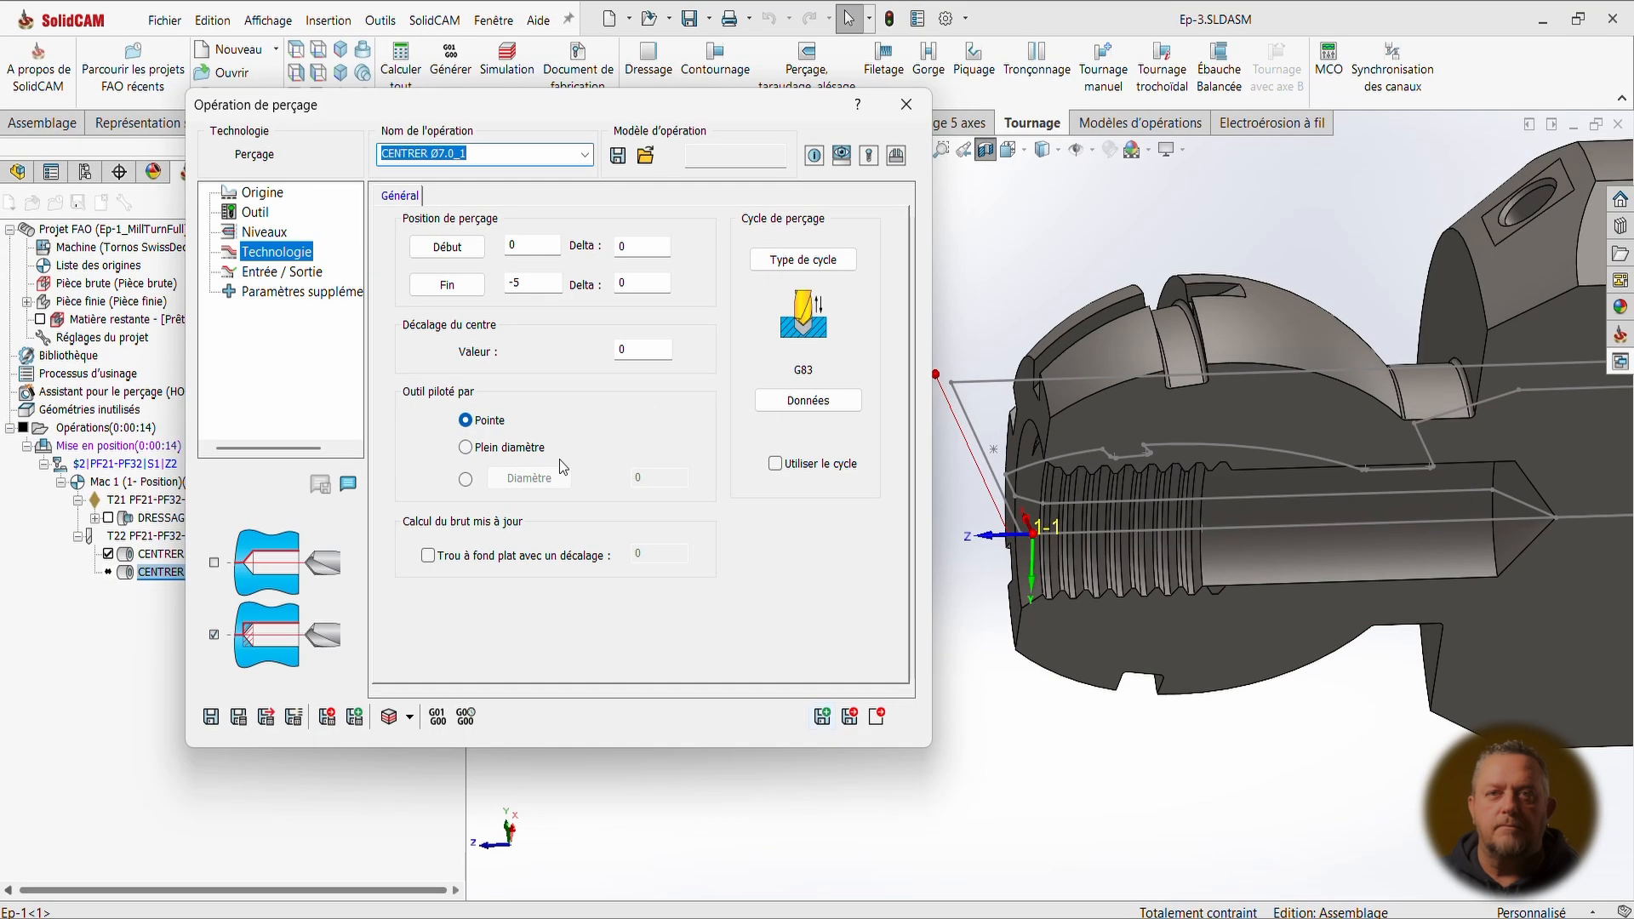
Rename the copied drilling operation as PERCER Ø7.0.
click(470, 154)
key(BackSpace)
key(BackSpace)
key(Left)
key(Left)
key(Left)
key(Left)
key(Left)
key(Left)
key(Left)
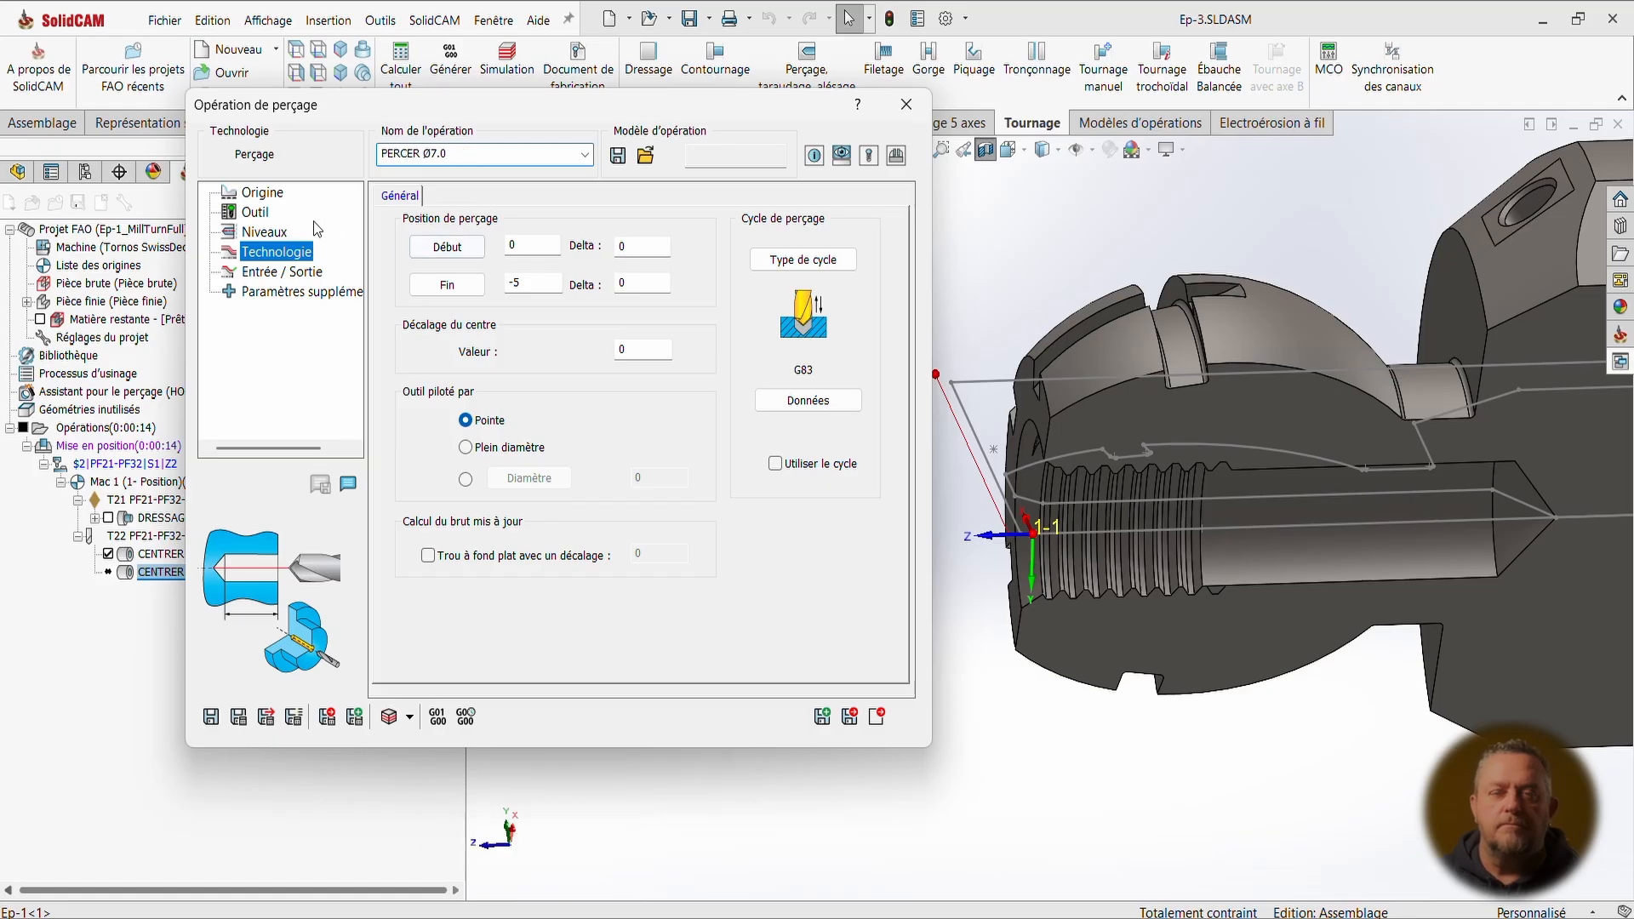
In the tool library, copy the 248636 stationary tool holder D32 component from PF22 and paste it onto PF23.
click(257, 212)
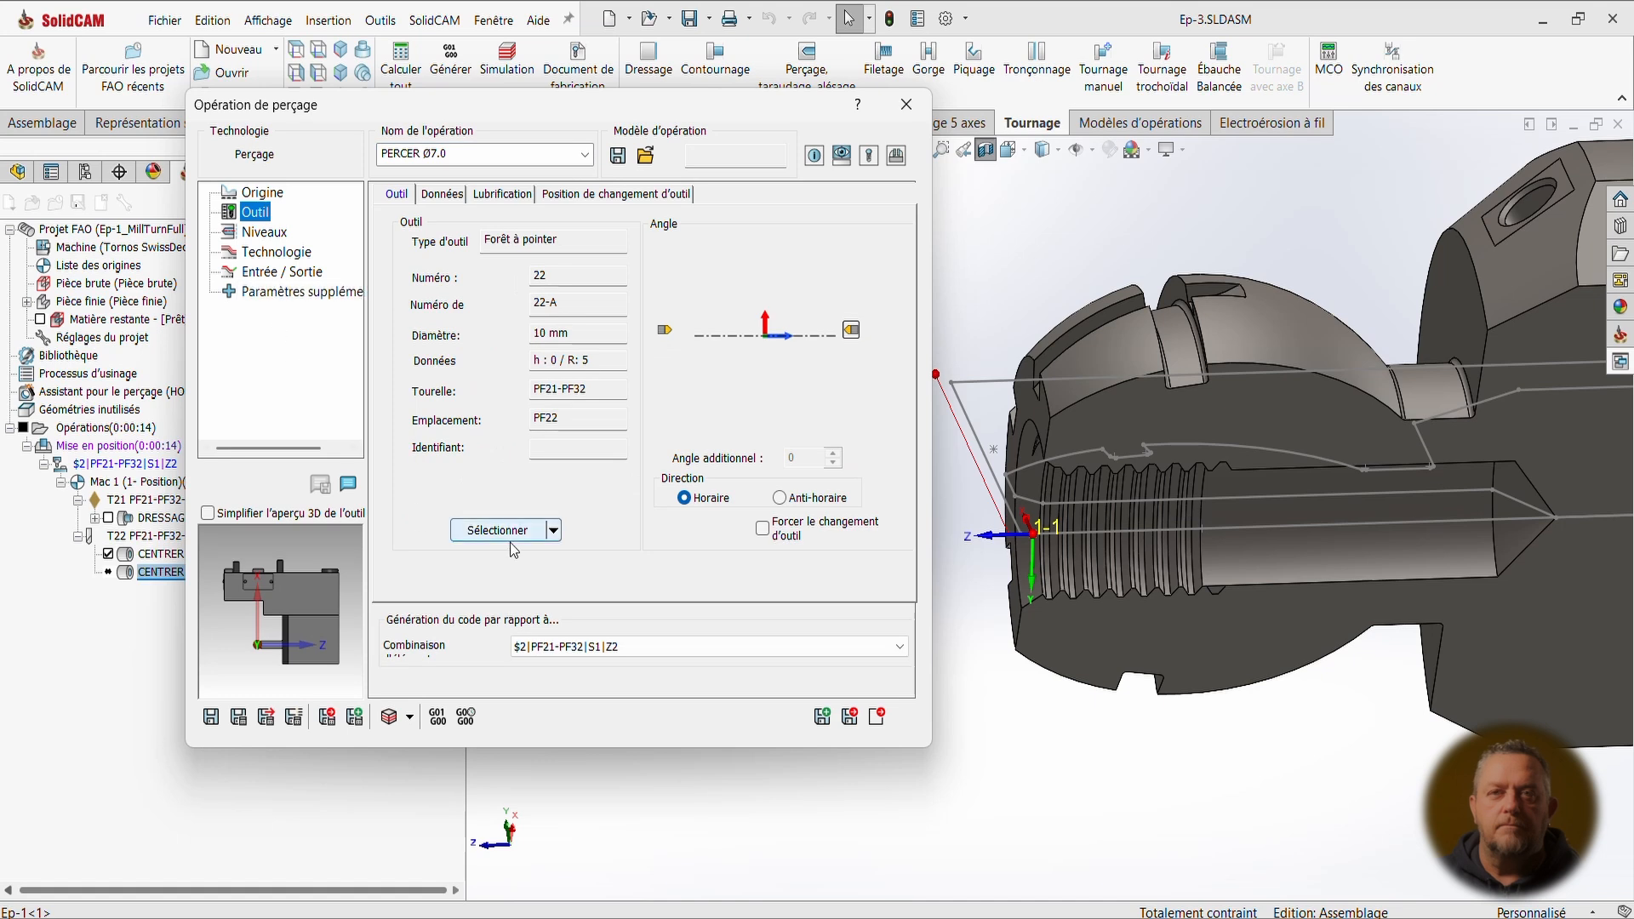
click(498, 530)
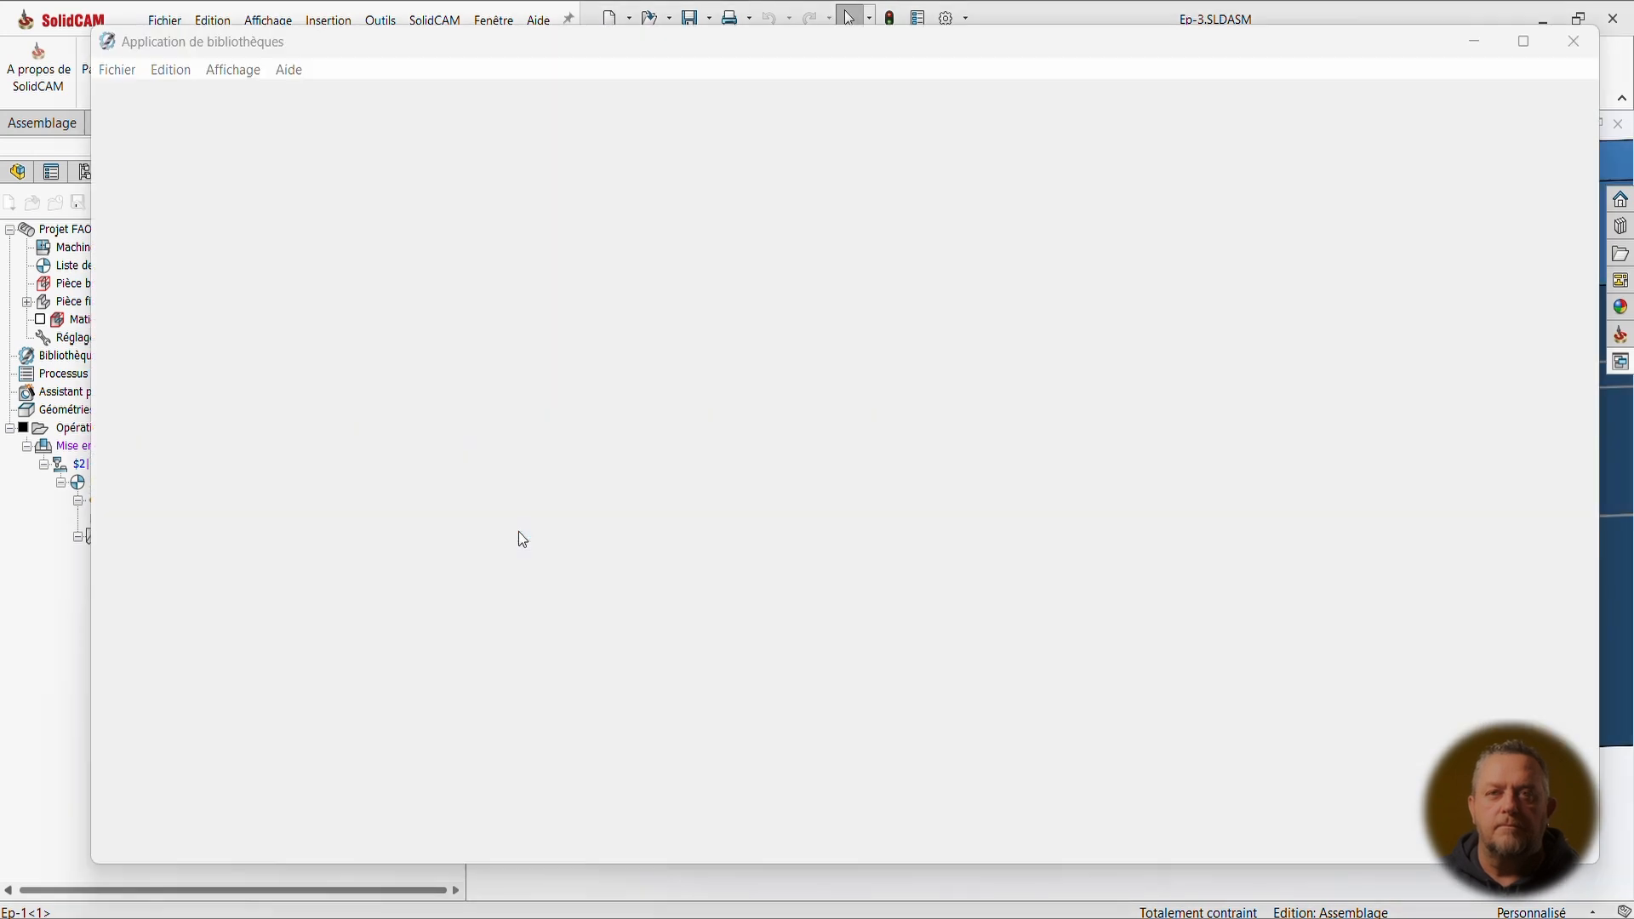
drag(422, 179, 1367, 176)
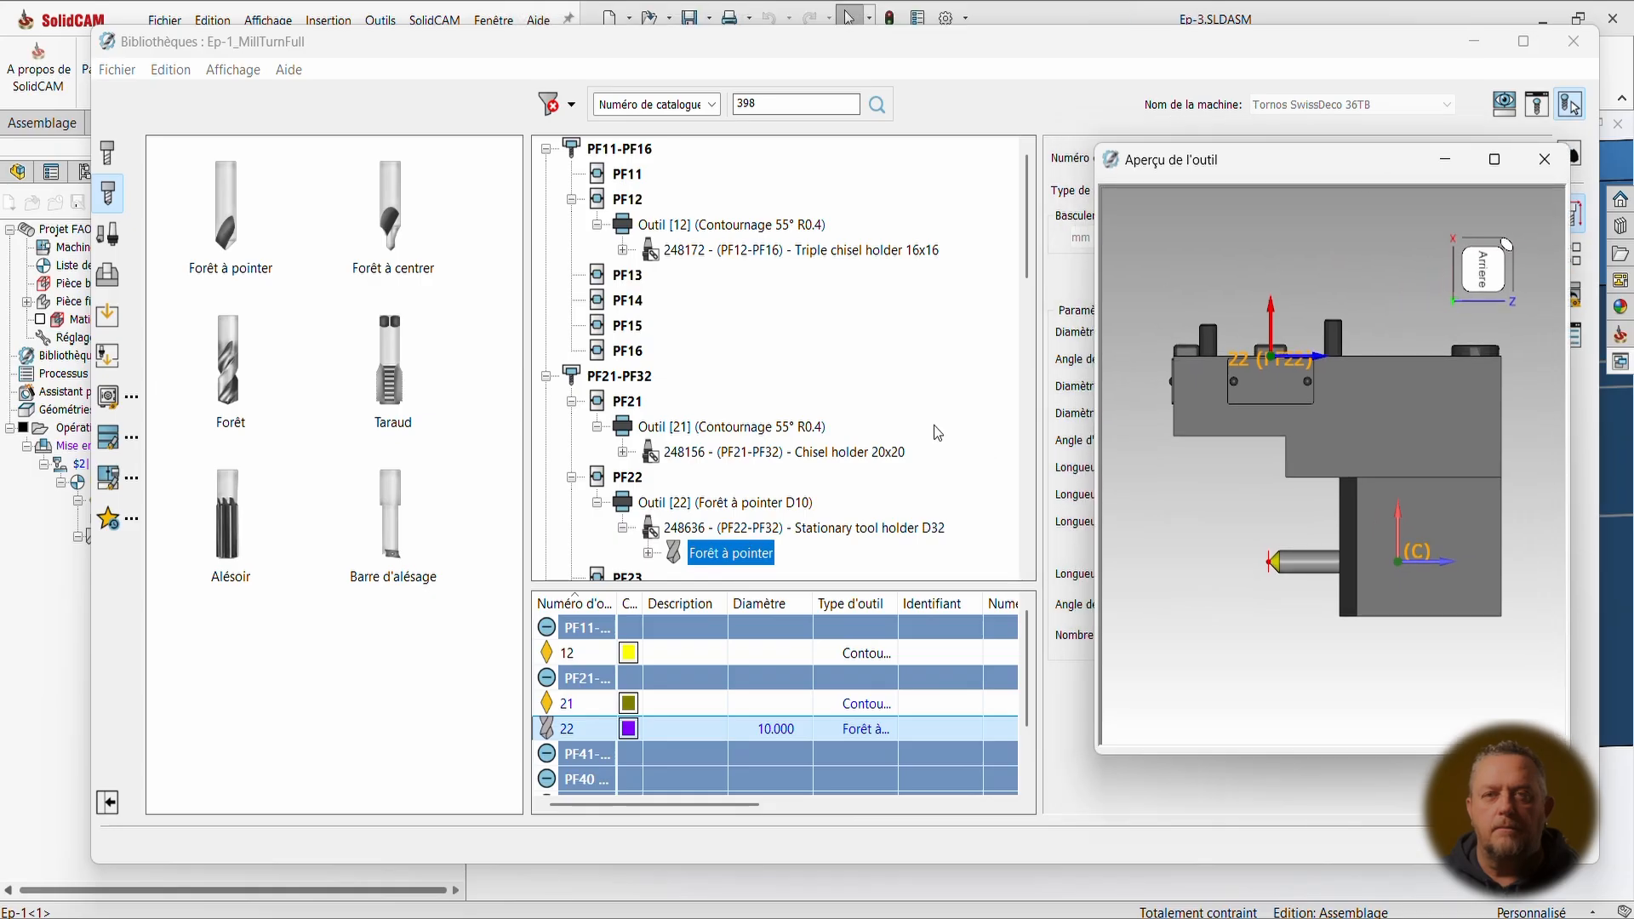
scroll(851, 433, down, 3)
click(695, 300)
right_click(695, 300)
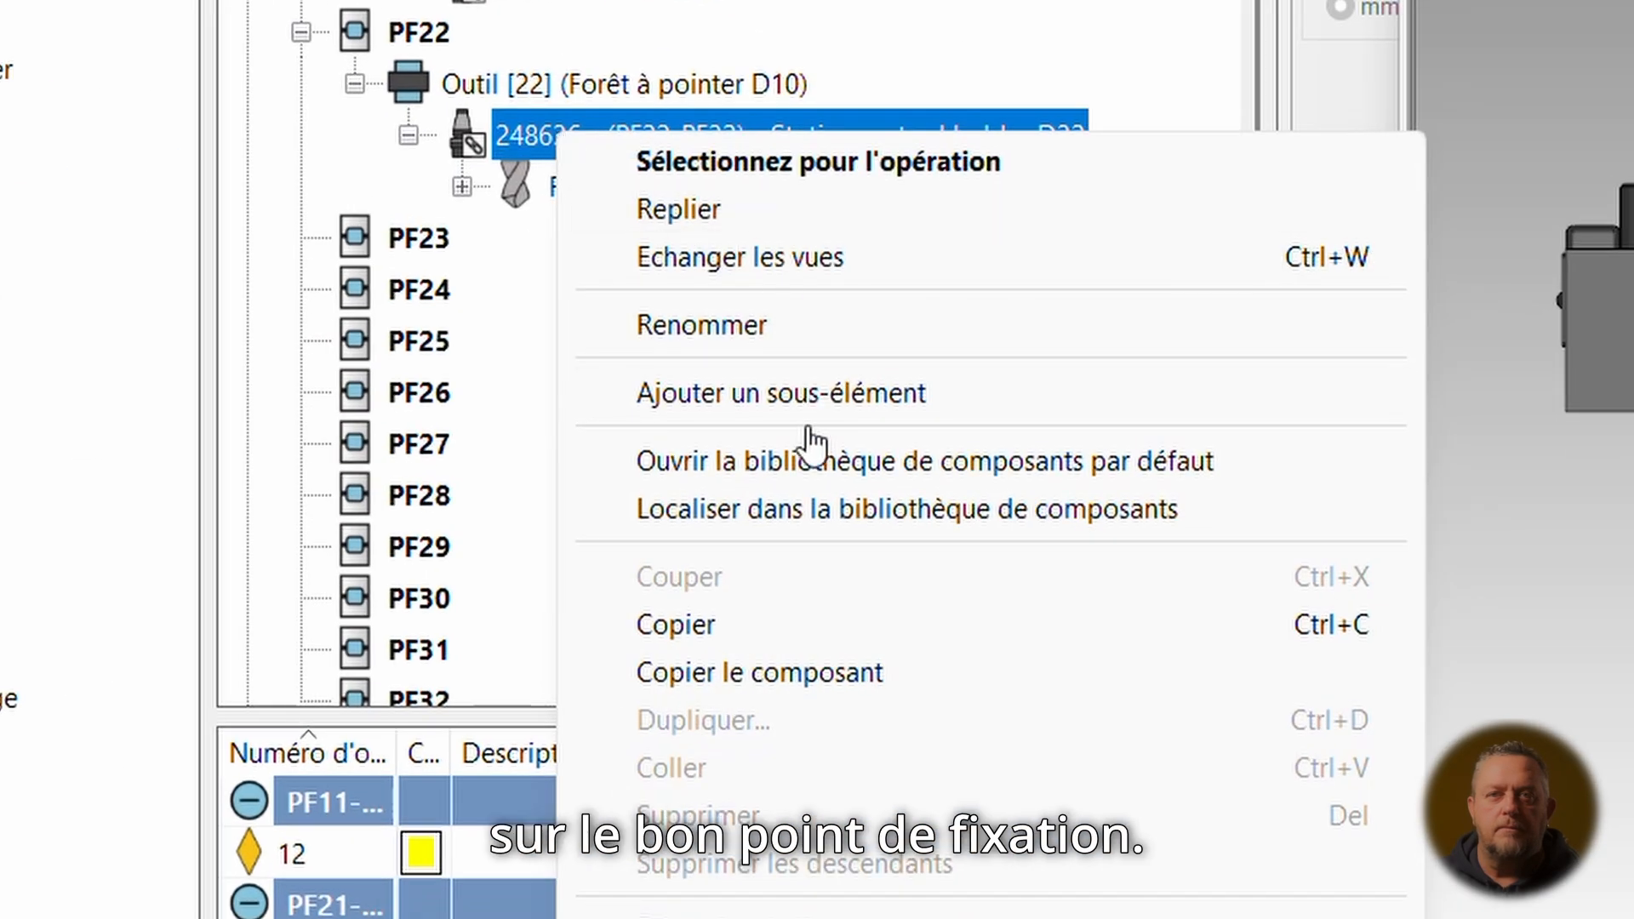
click(774, 671)
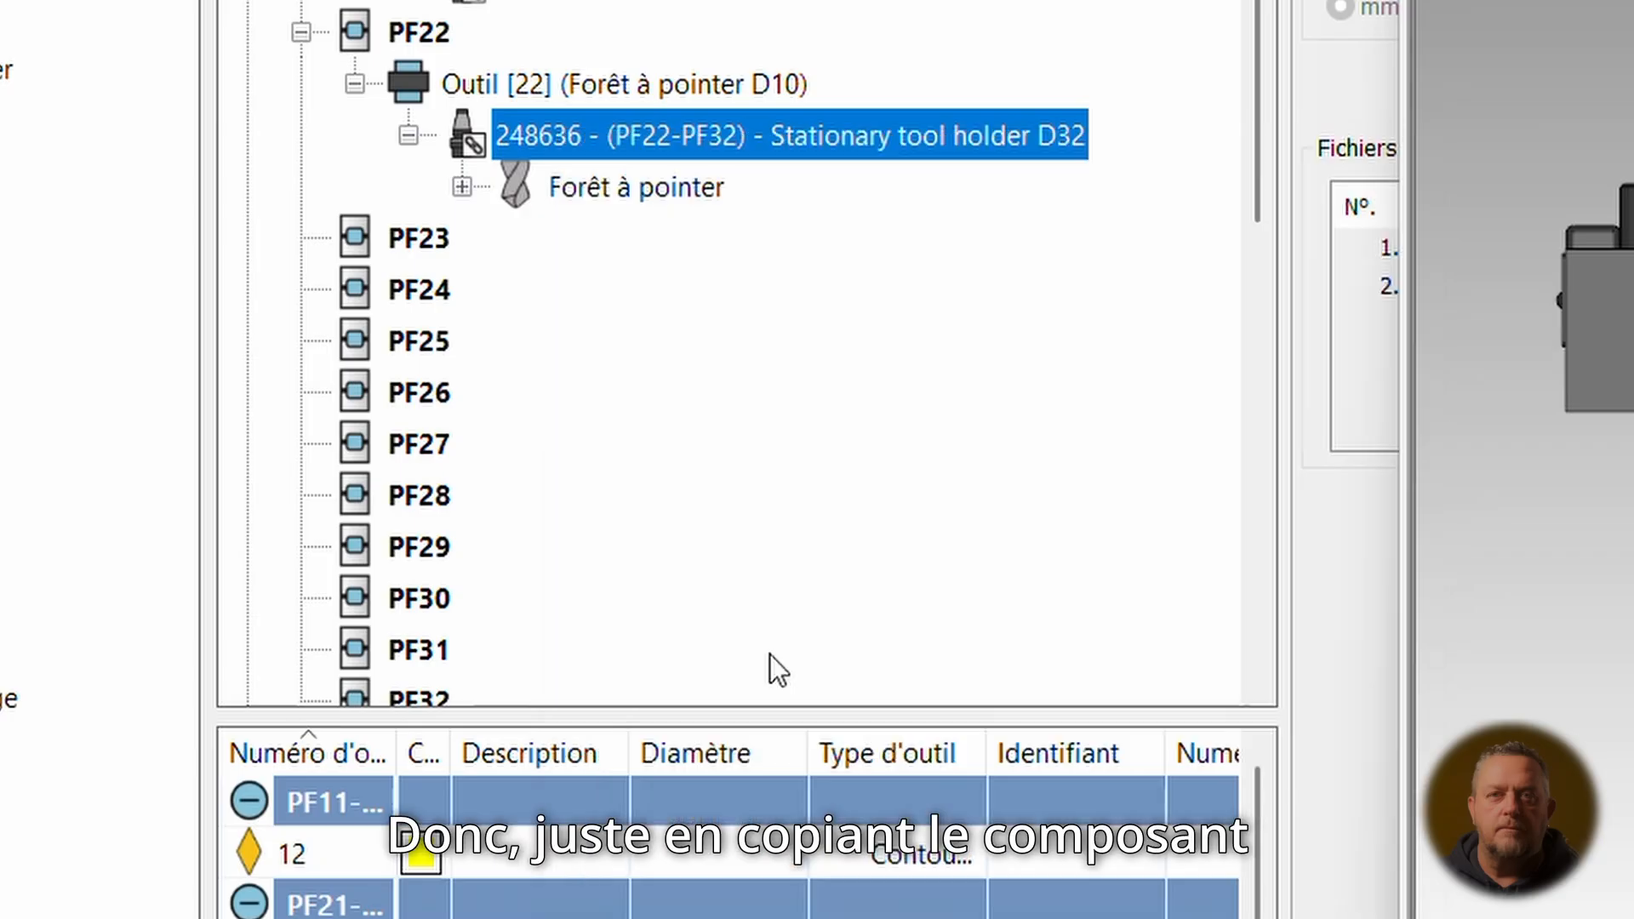
click(437, 255)
right_click(441, 257)
click(609, 511)
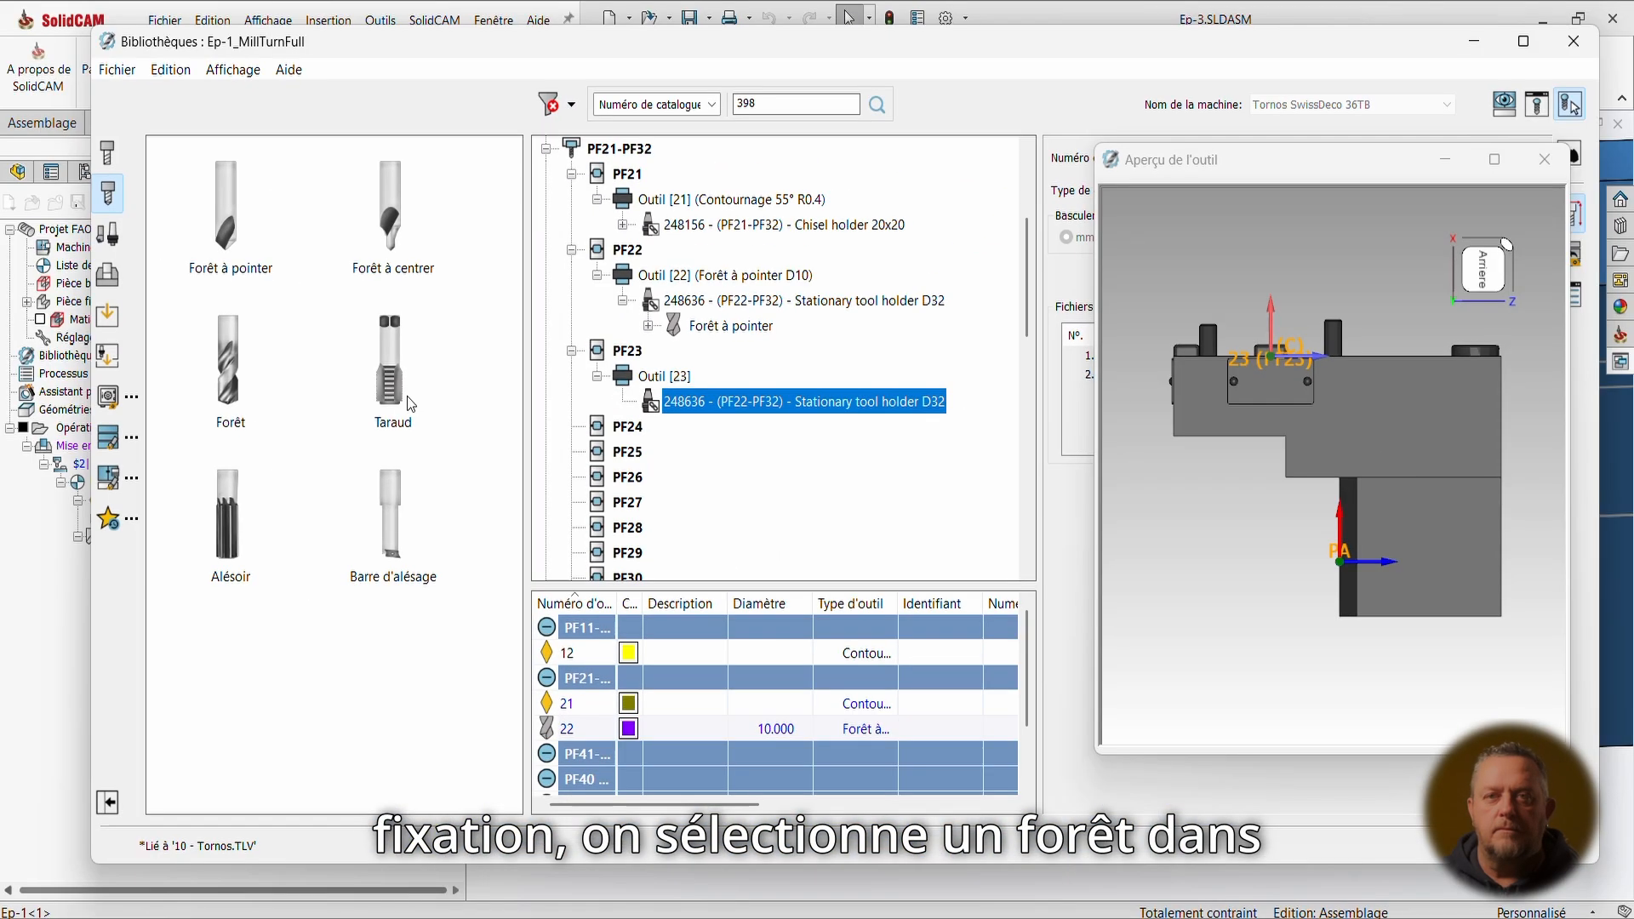
Add a standard Forêt drill to the tool holder on PF23, keeping the tool preview clear of its parameters.
click(245, 377)
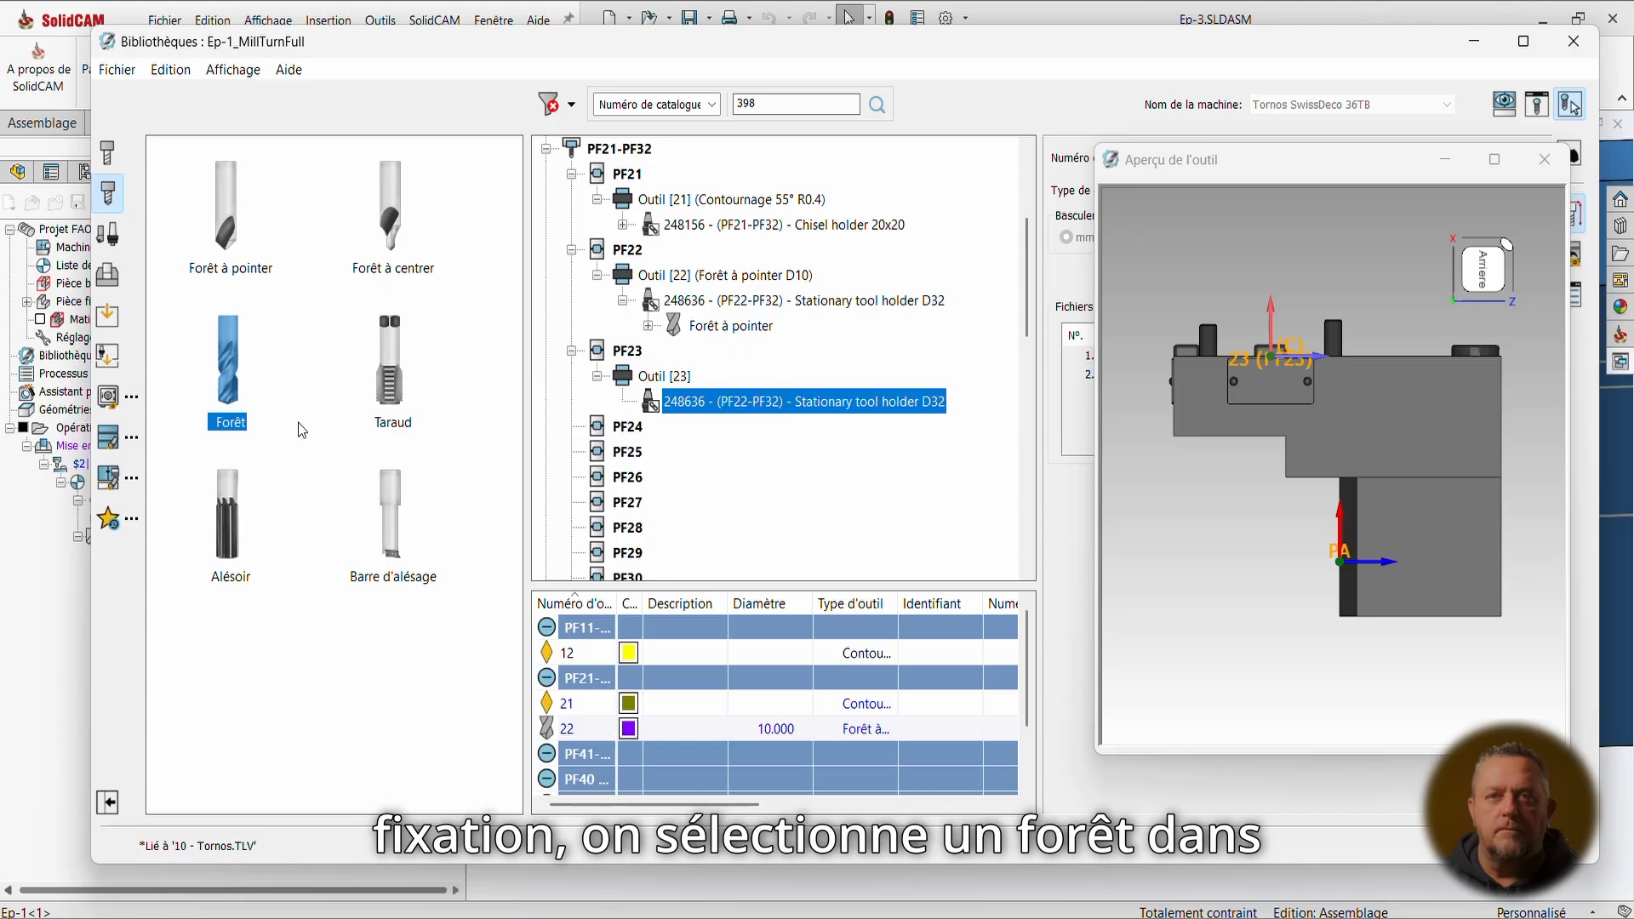
drag(234, 374, 711, 407)
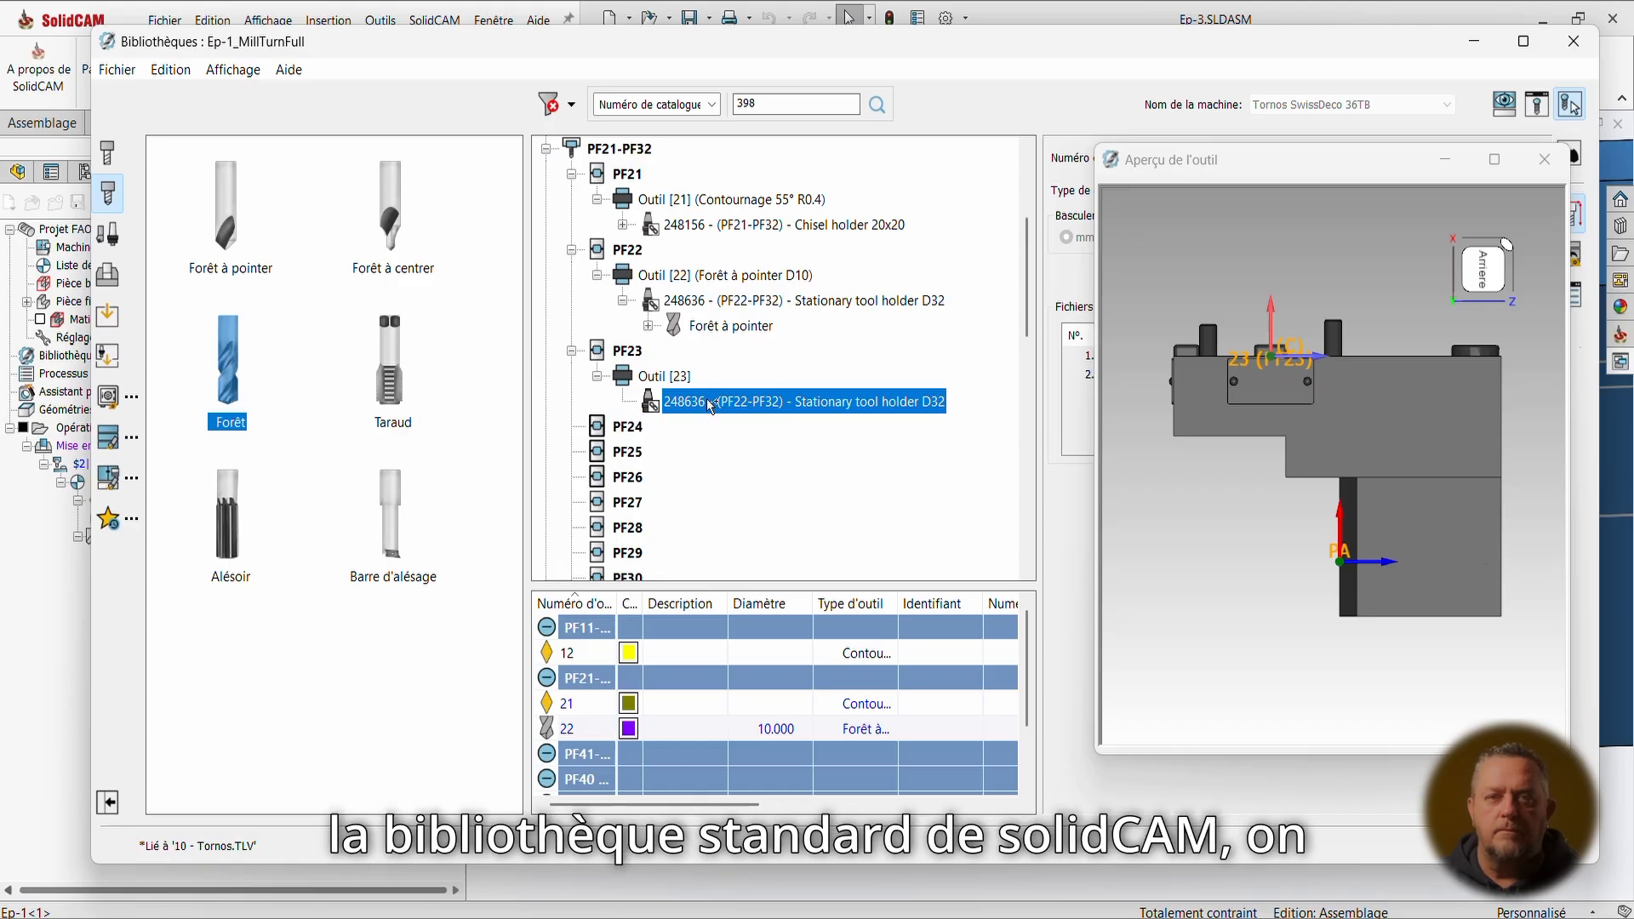
drag(1286, 167, 558, 195)
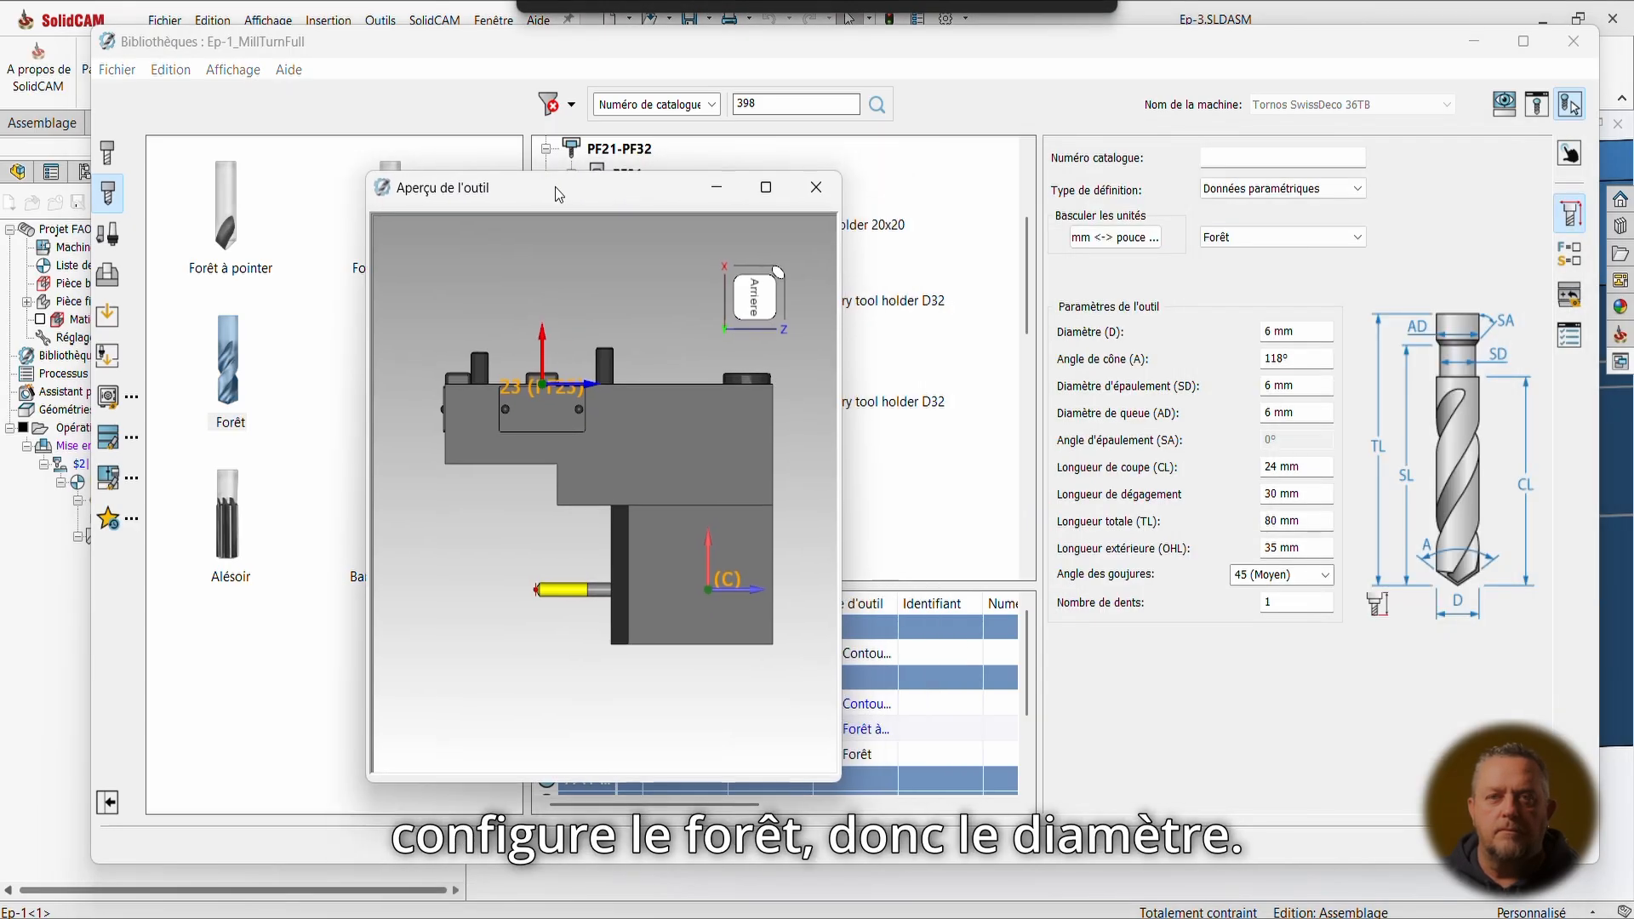
Set the new drill's diameter to 7 mm, check its lengths in the preview, and assign it to the operation.
click(1268, 332)
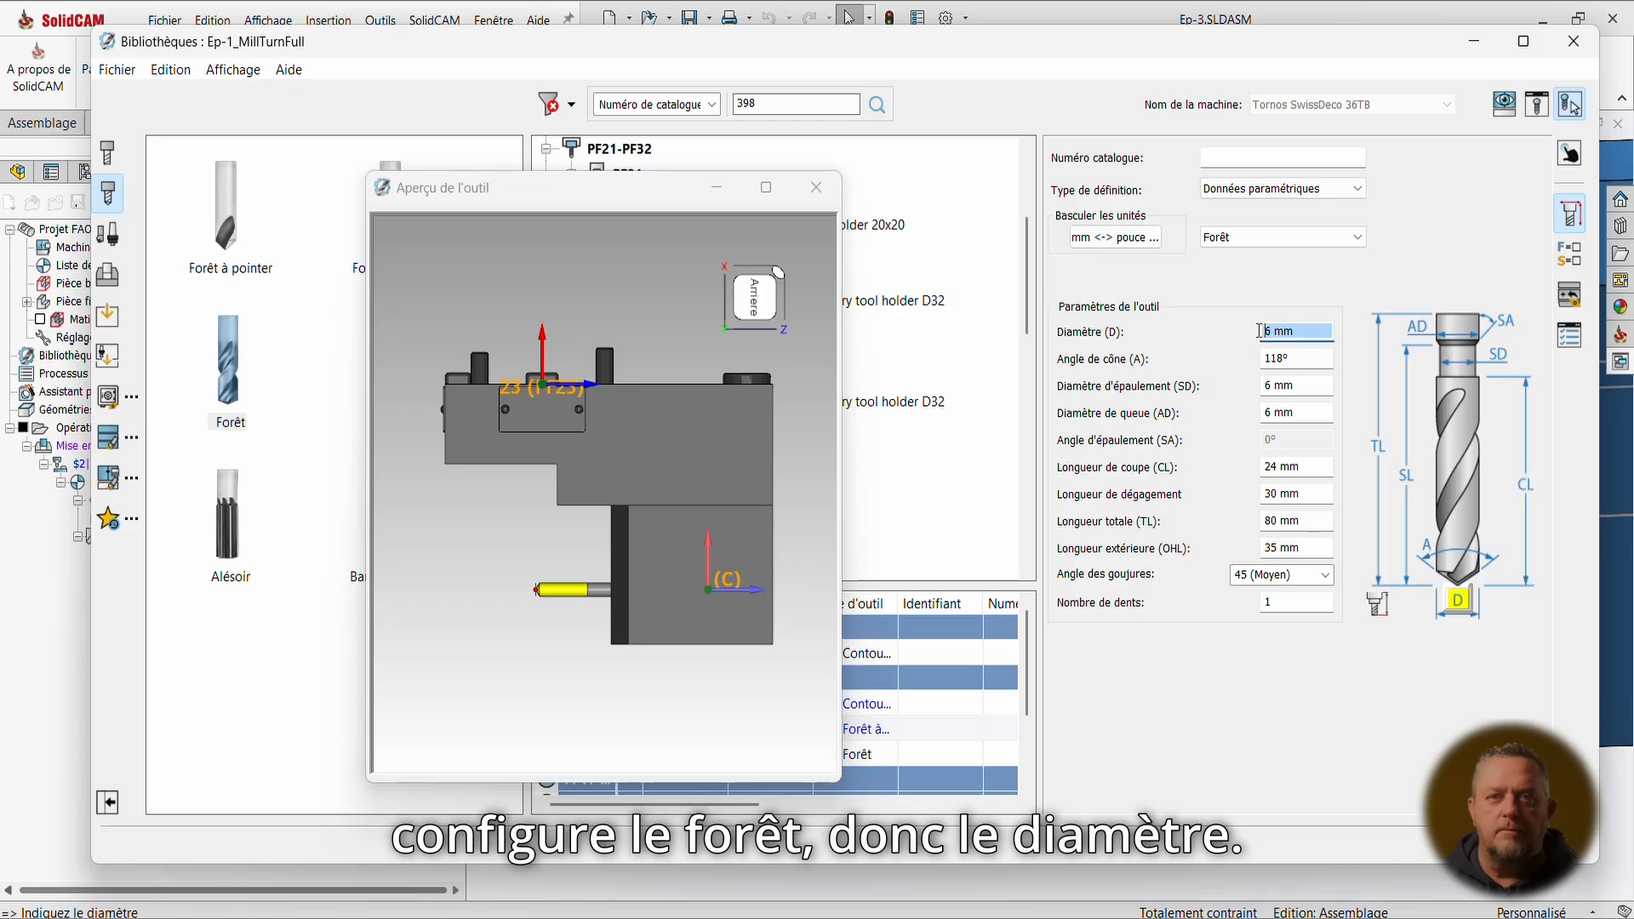
text(7)
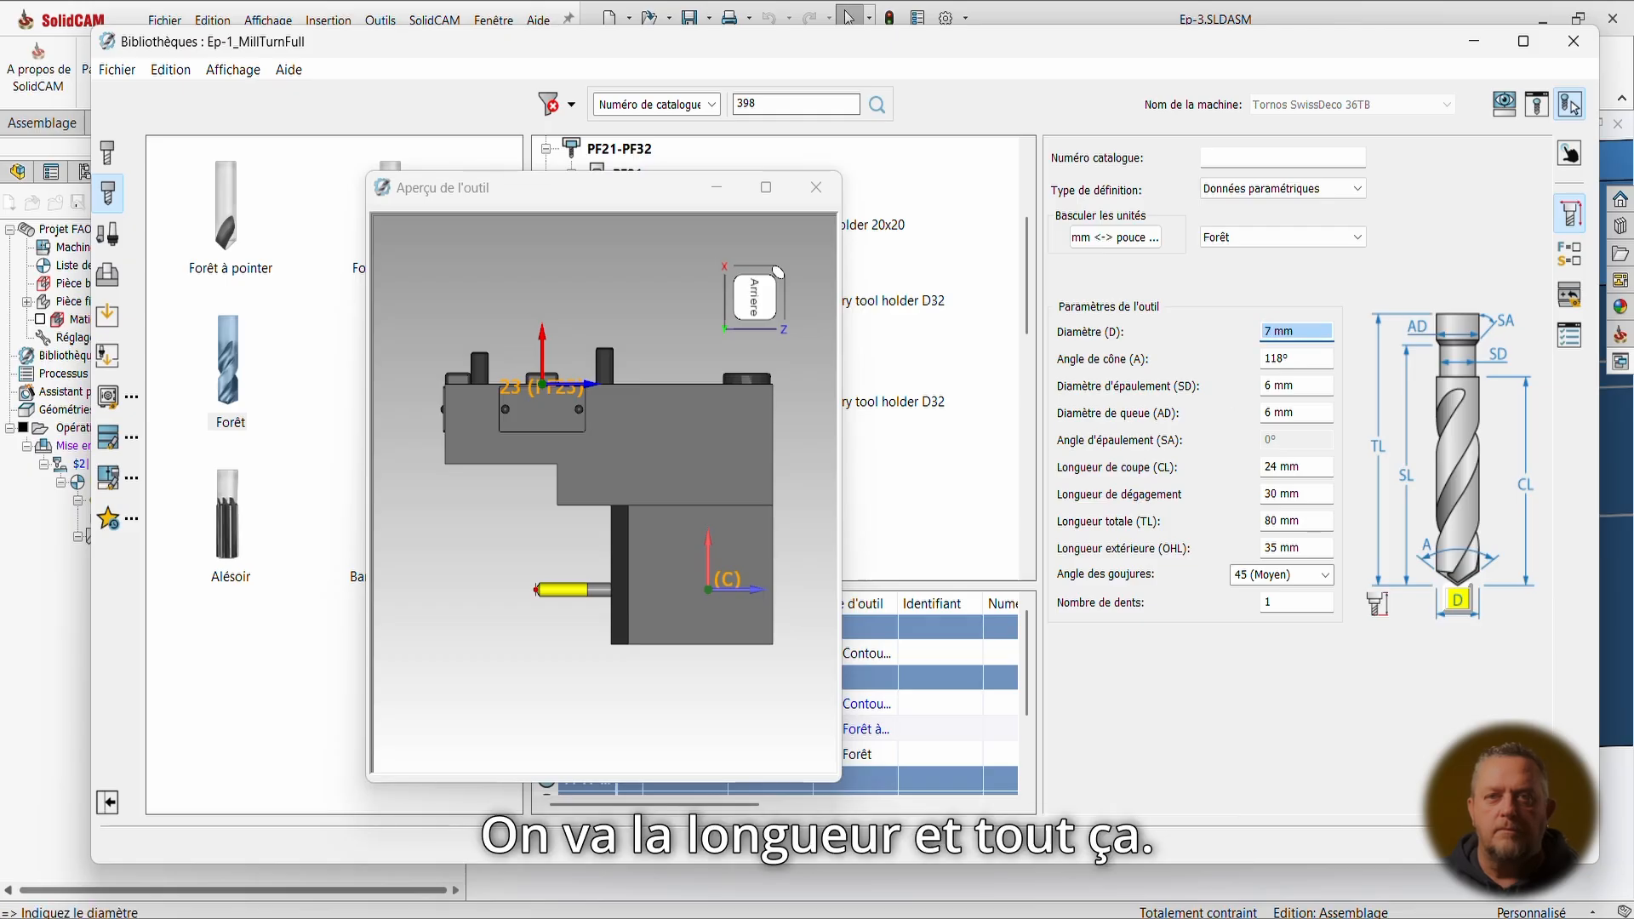
click(1303, 411)
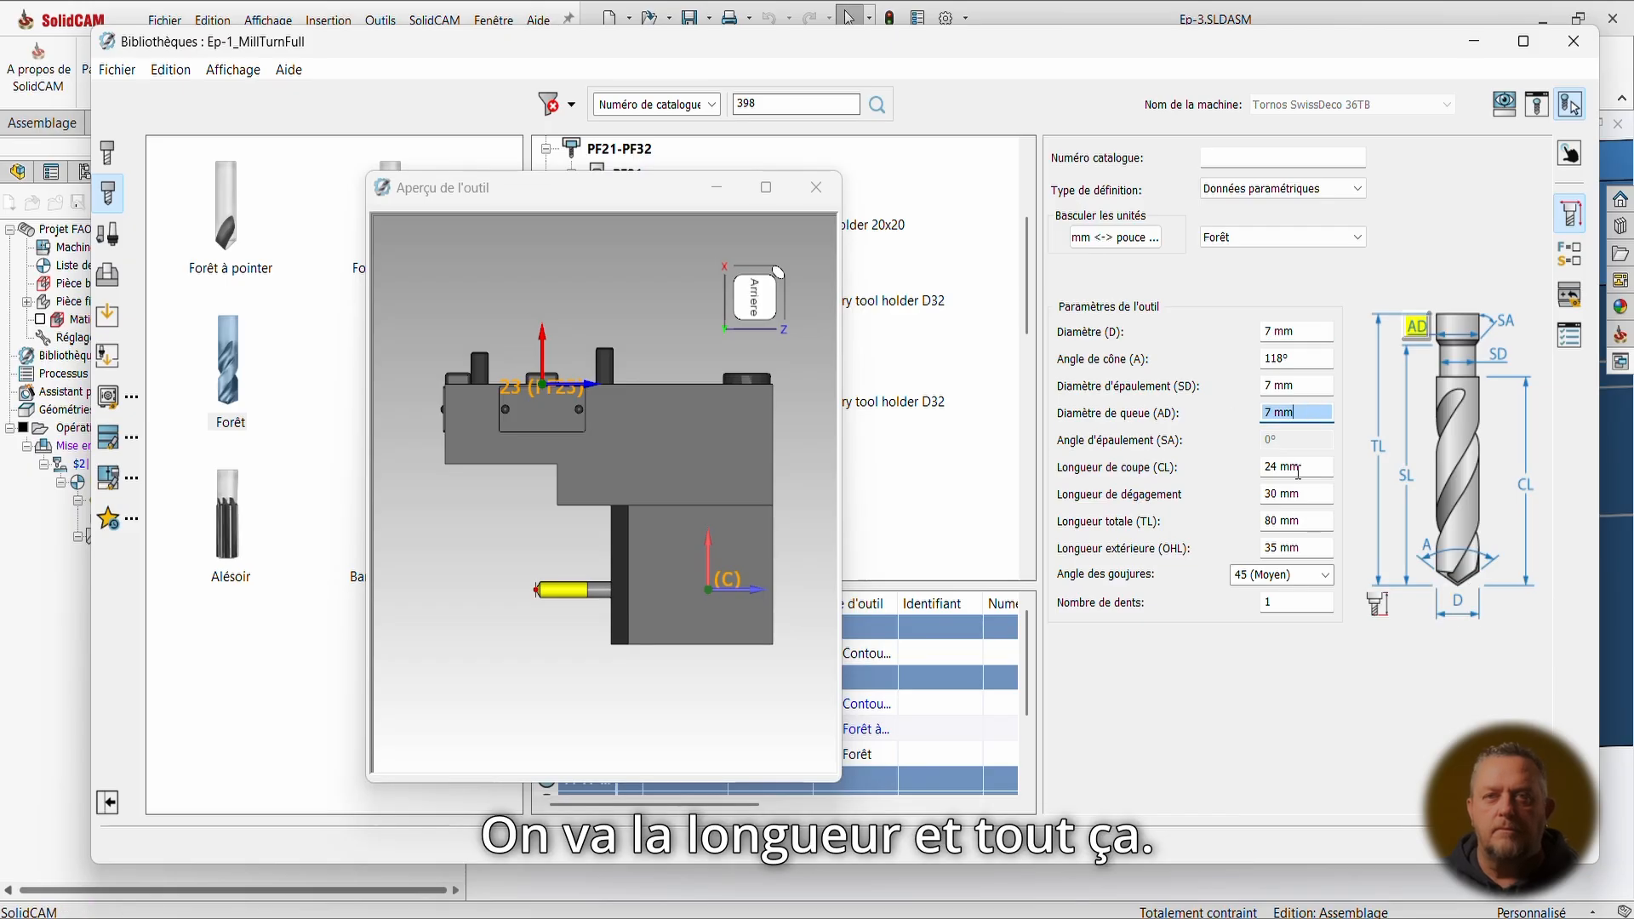
click(1273, 494)
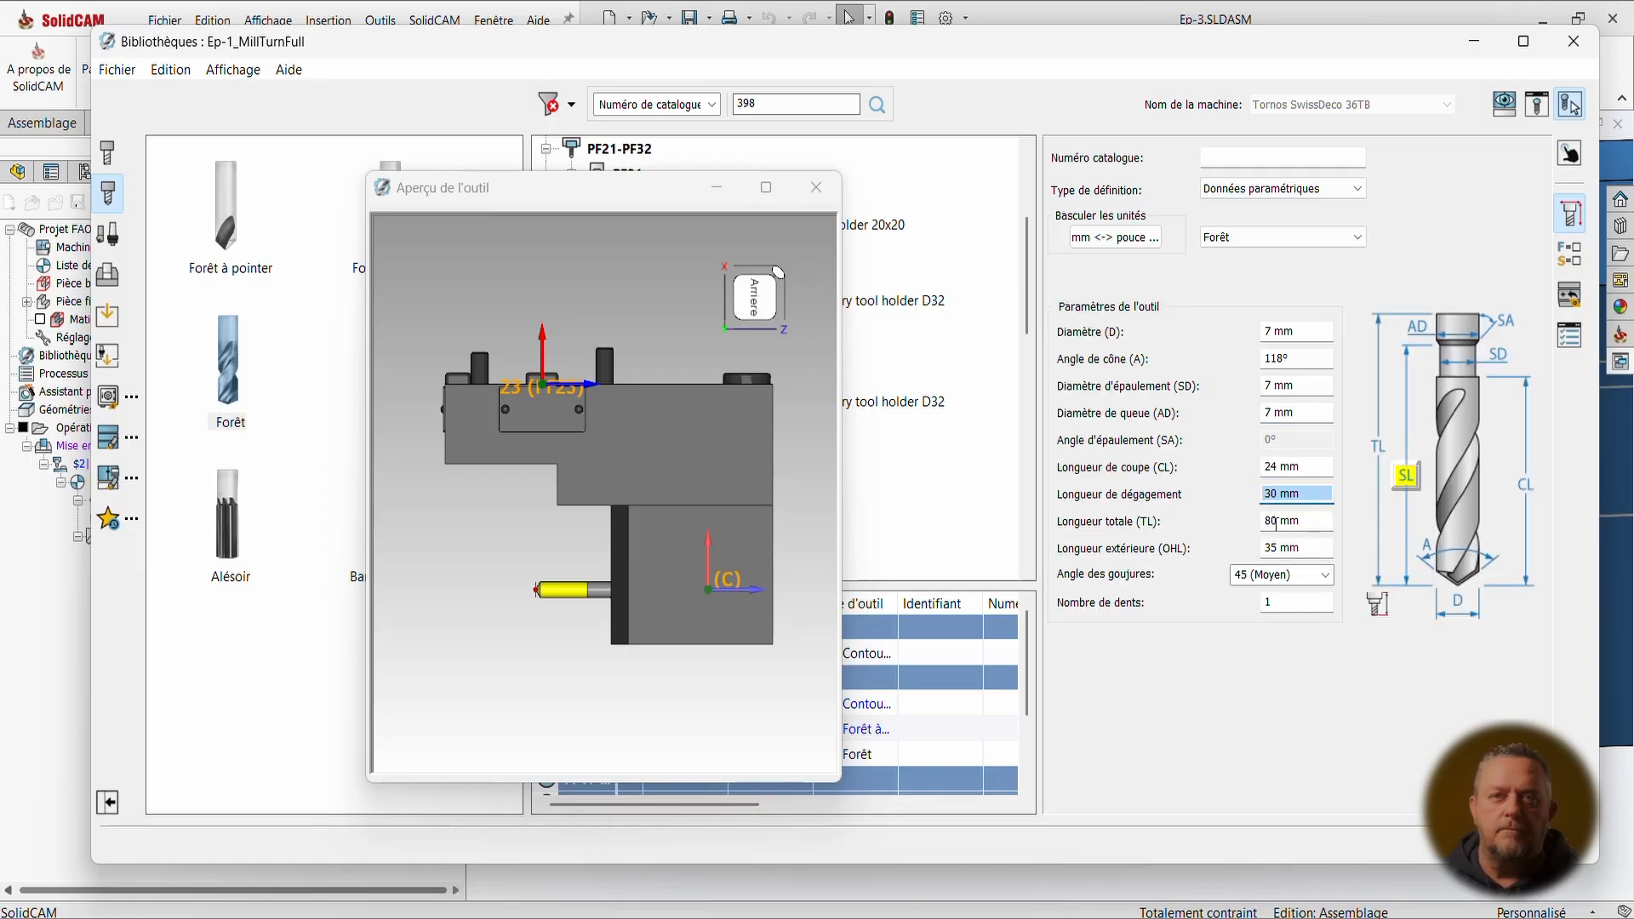
click(1276, 522)
click(1278, 547)
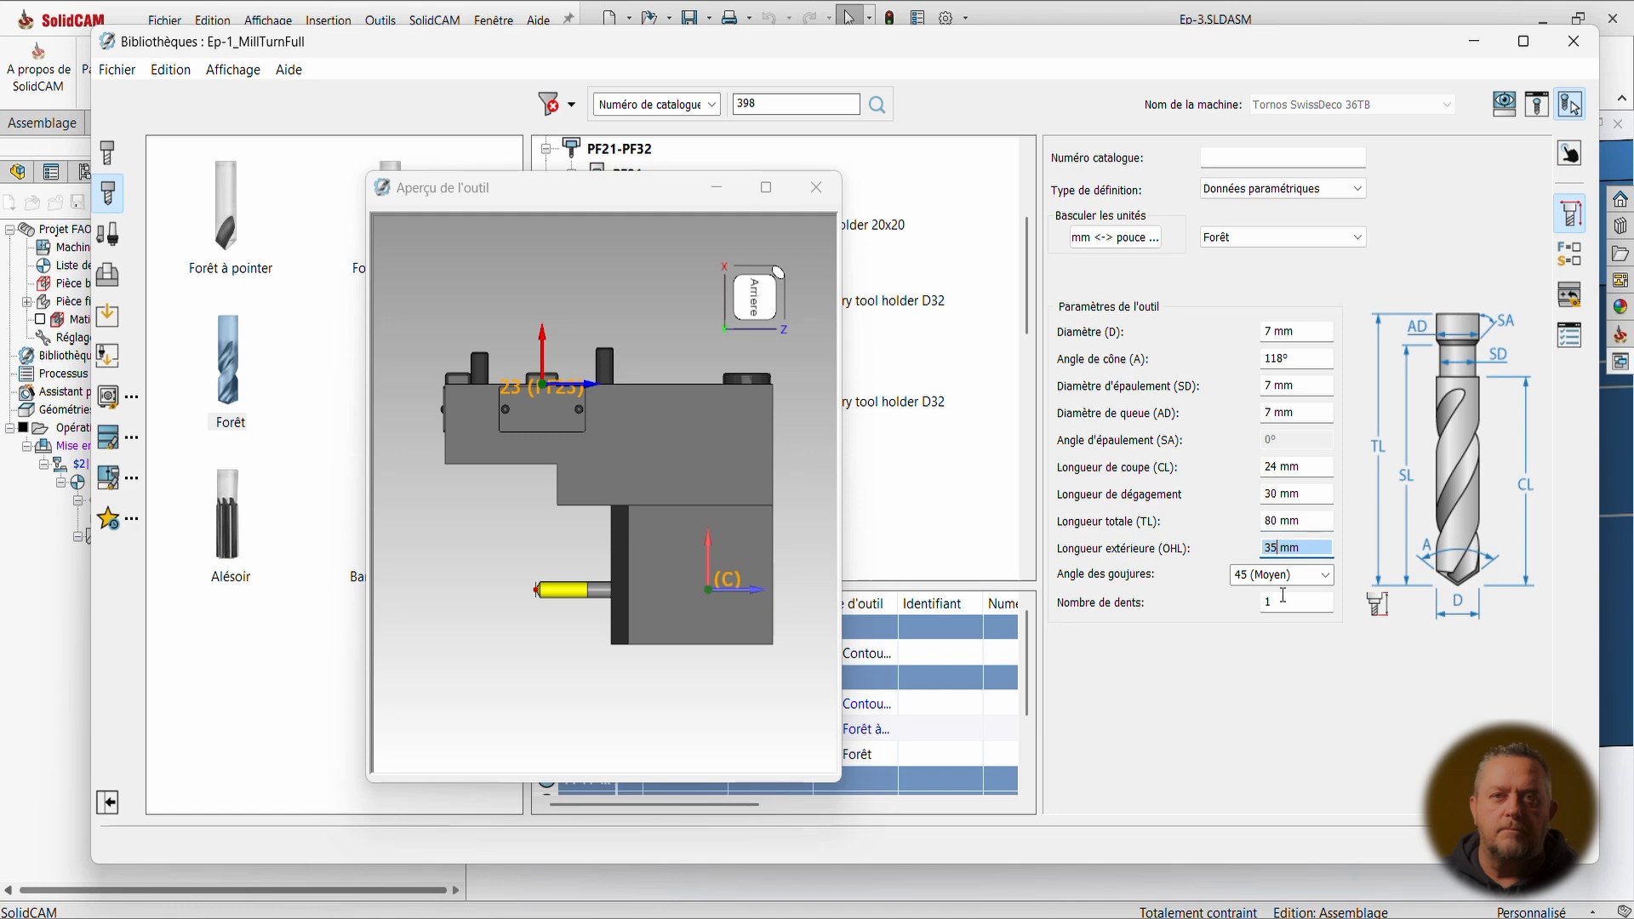
scroll(582, 569, up, 4)
scroll(627, 586, down, 6)
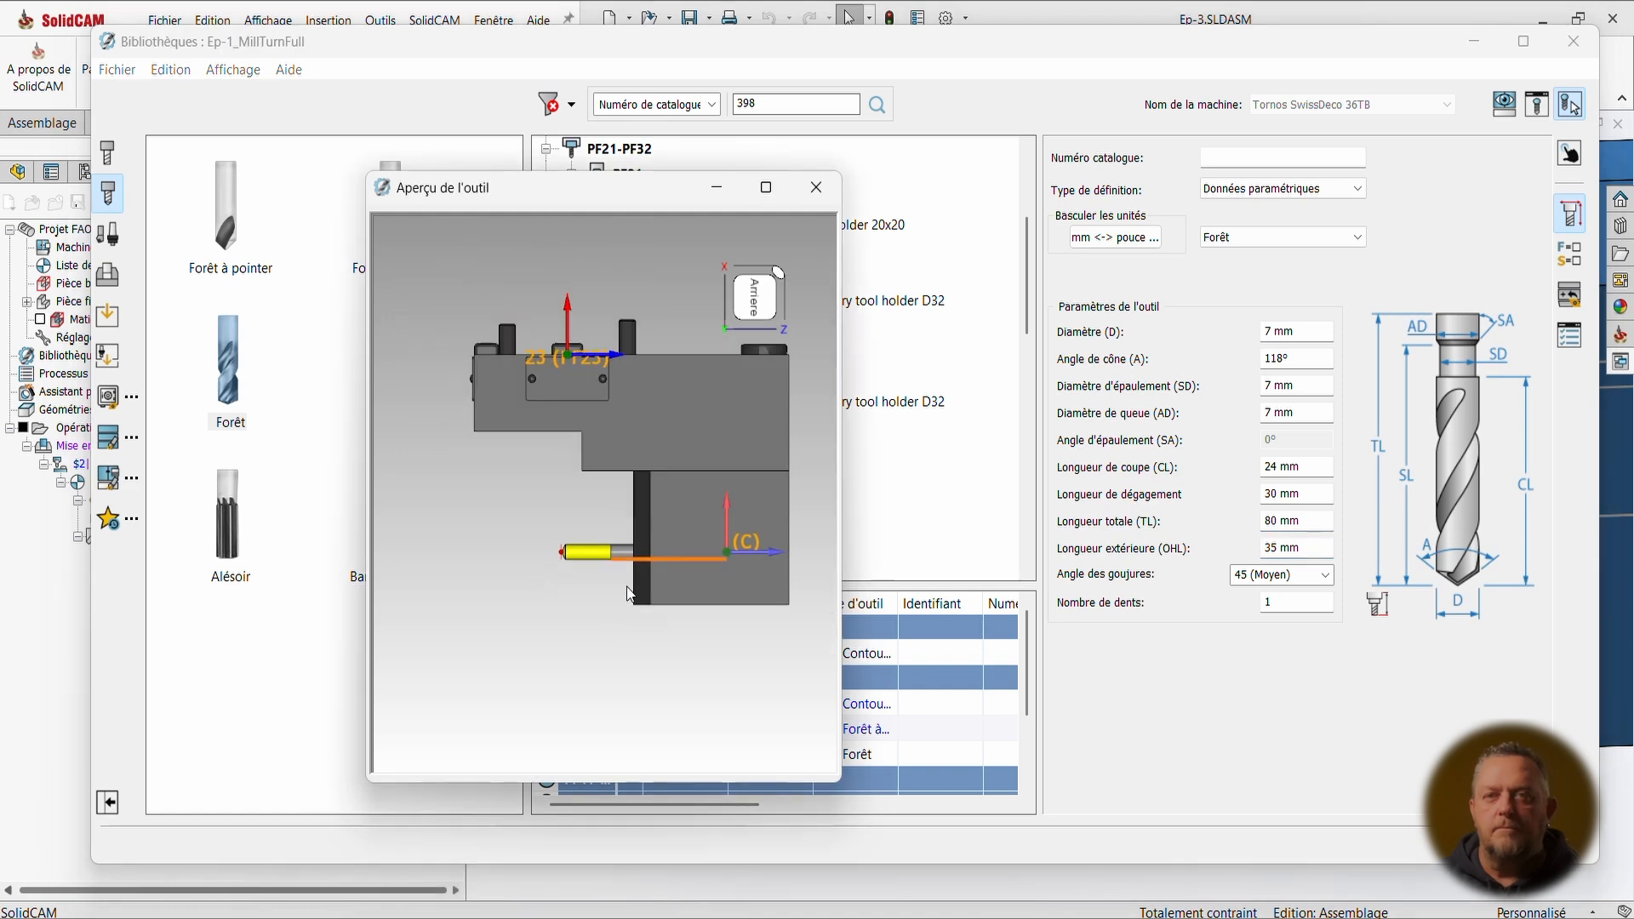
click(1570, 104)
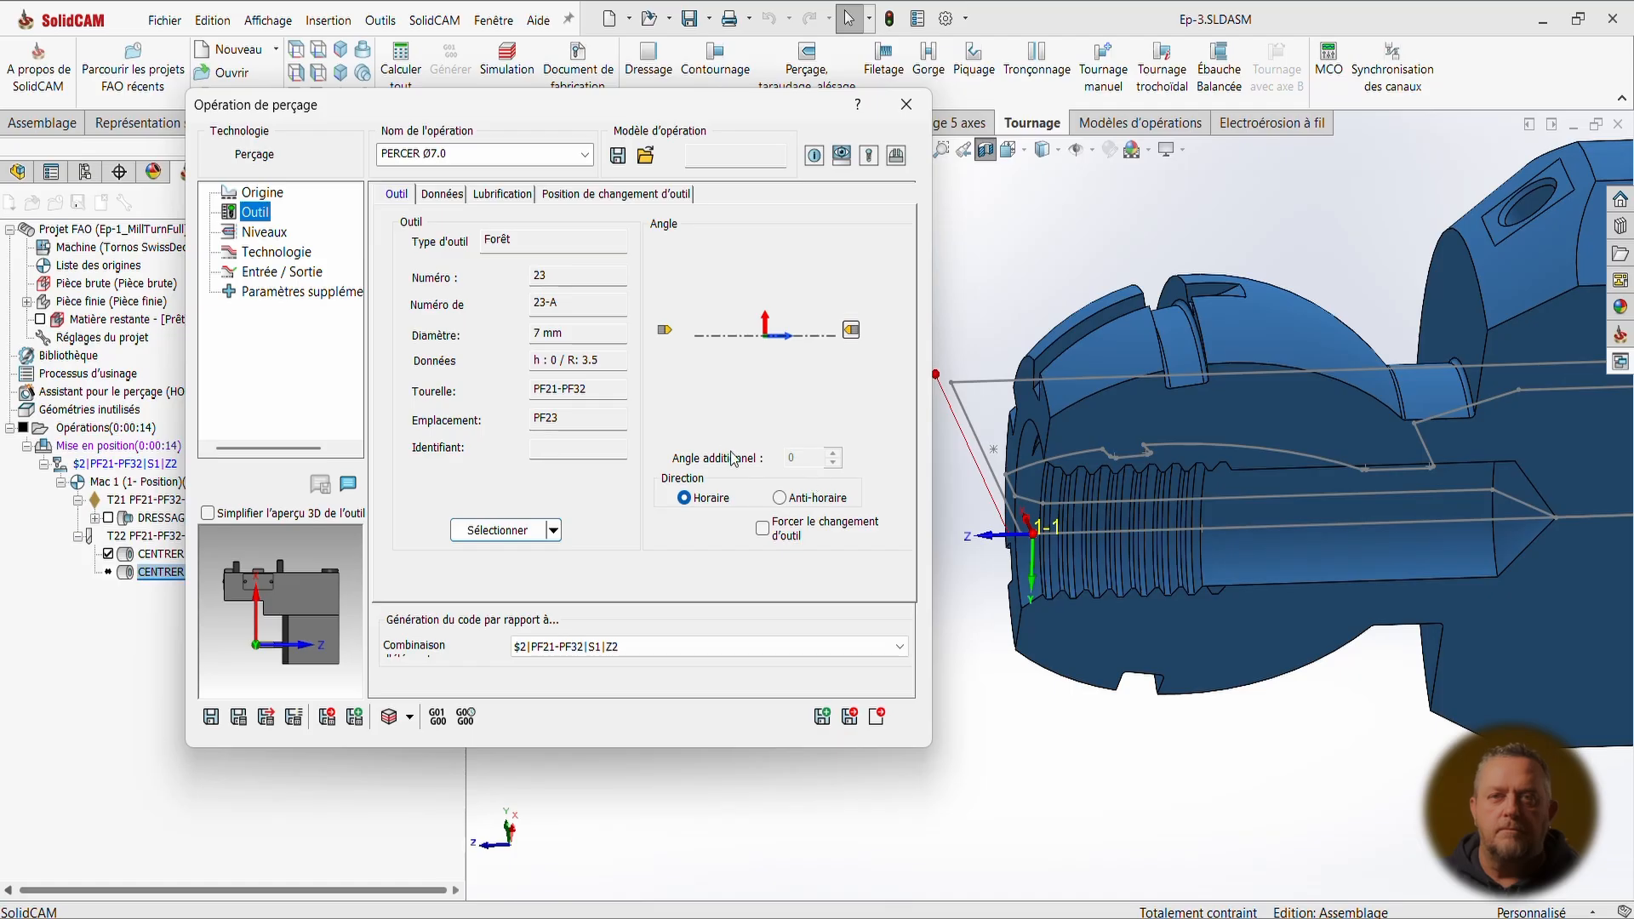
Set the drilling end position to -20 from the bore's edge before the end cone, with the tool driven by Plein diamètre.
click(238, 234)
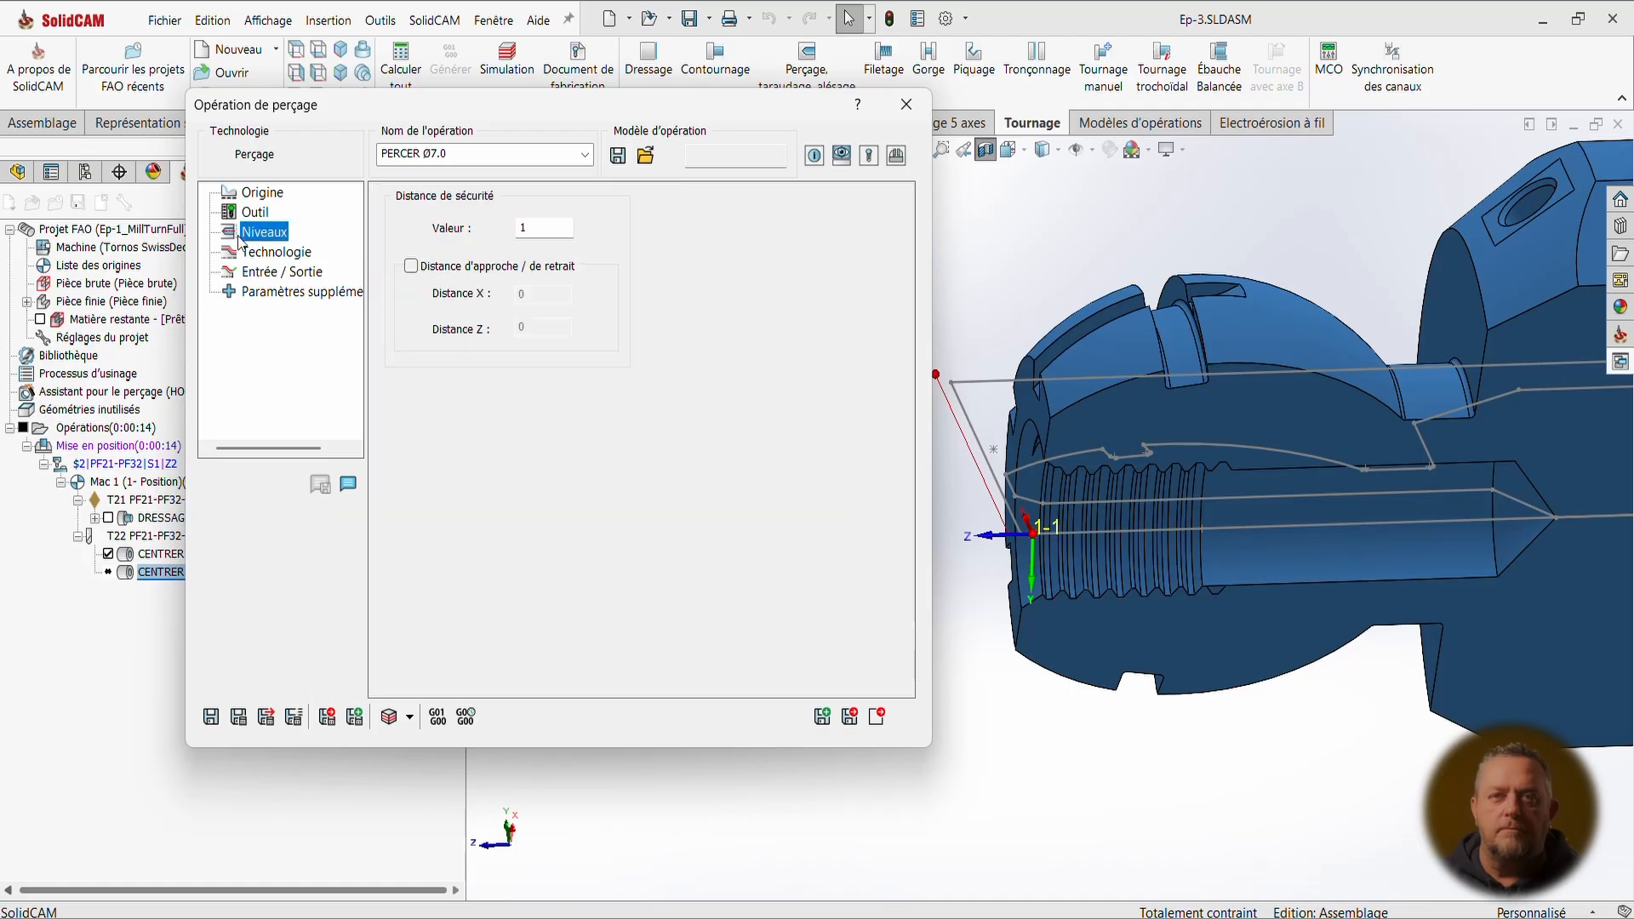
click(273, 255)
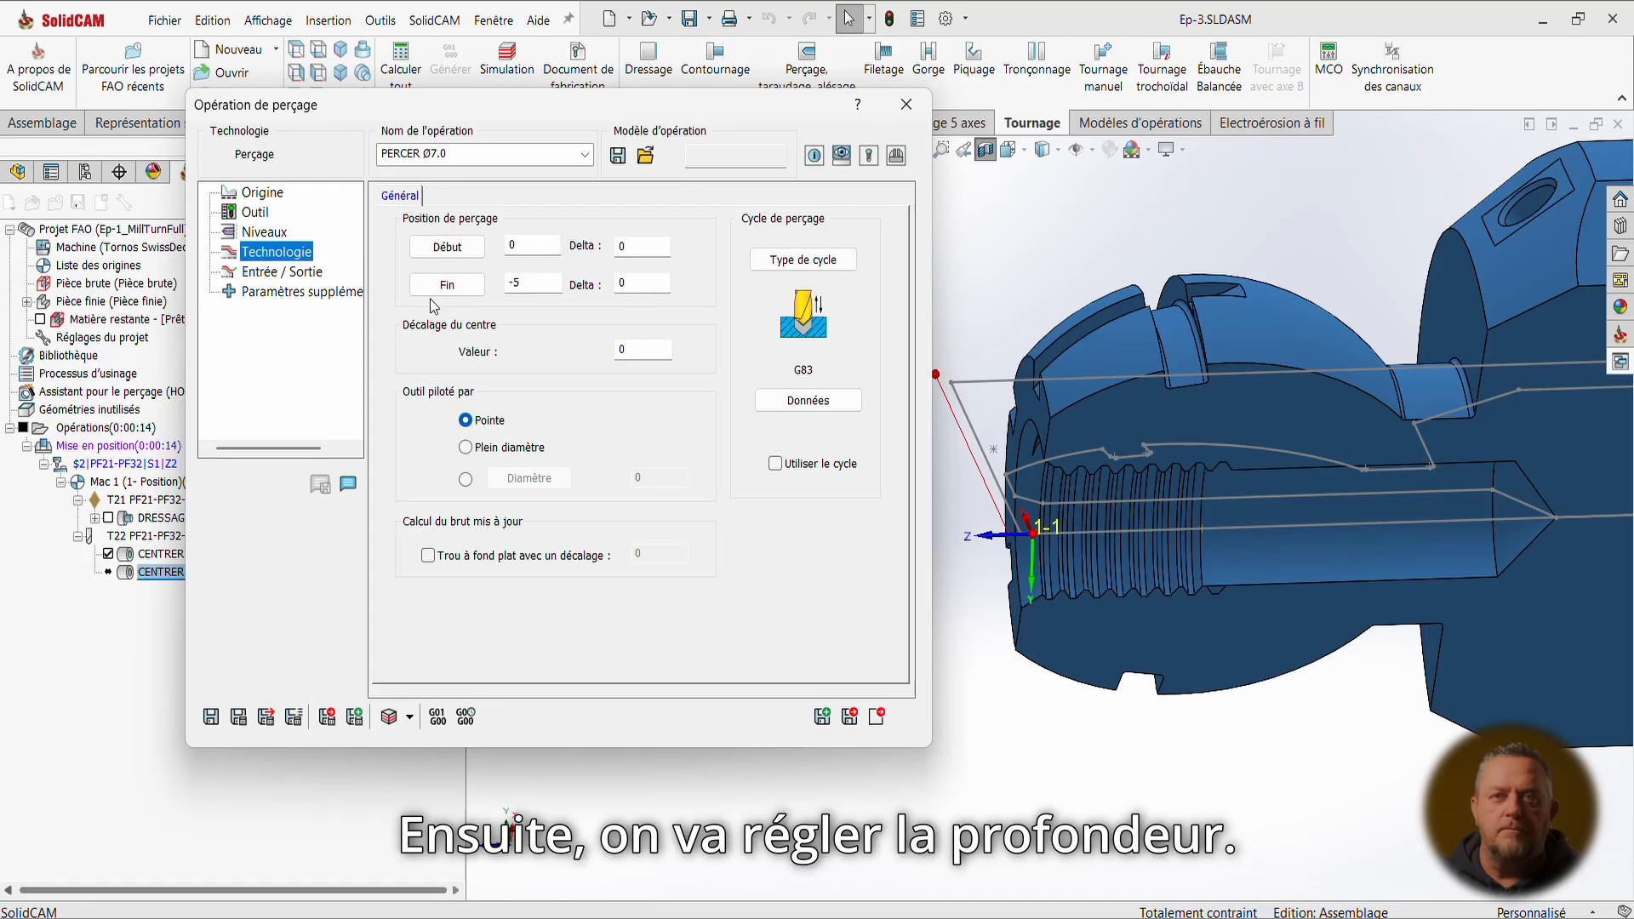
click(440, 286)
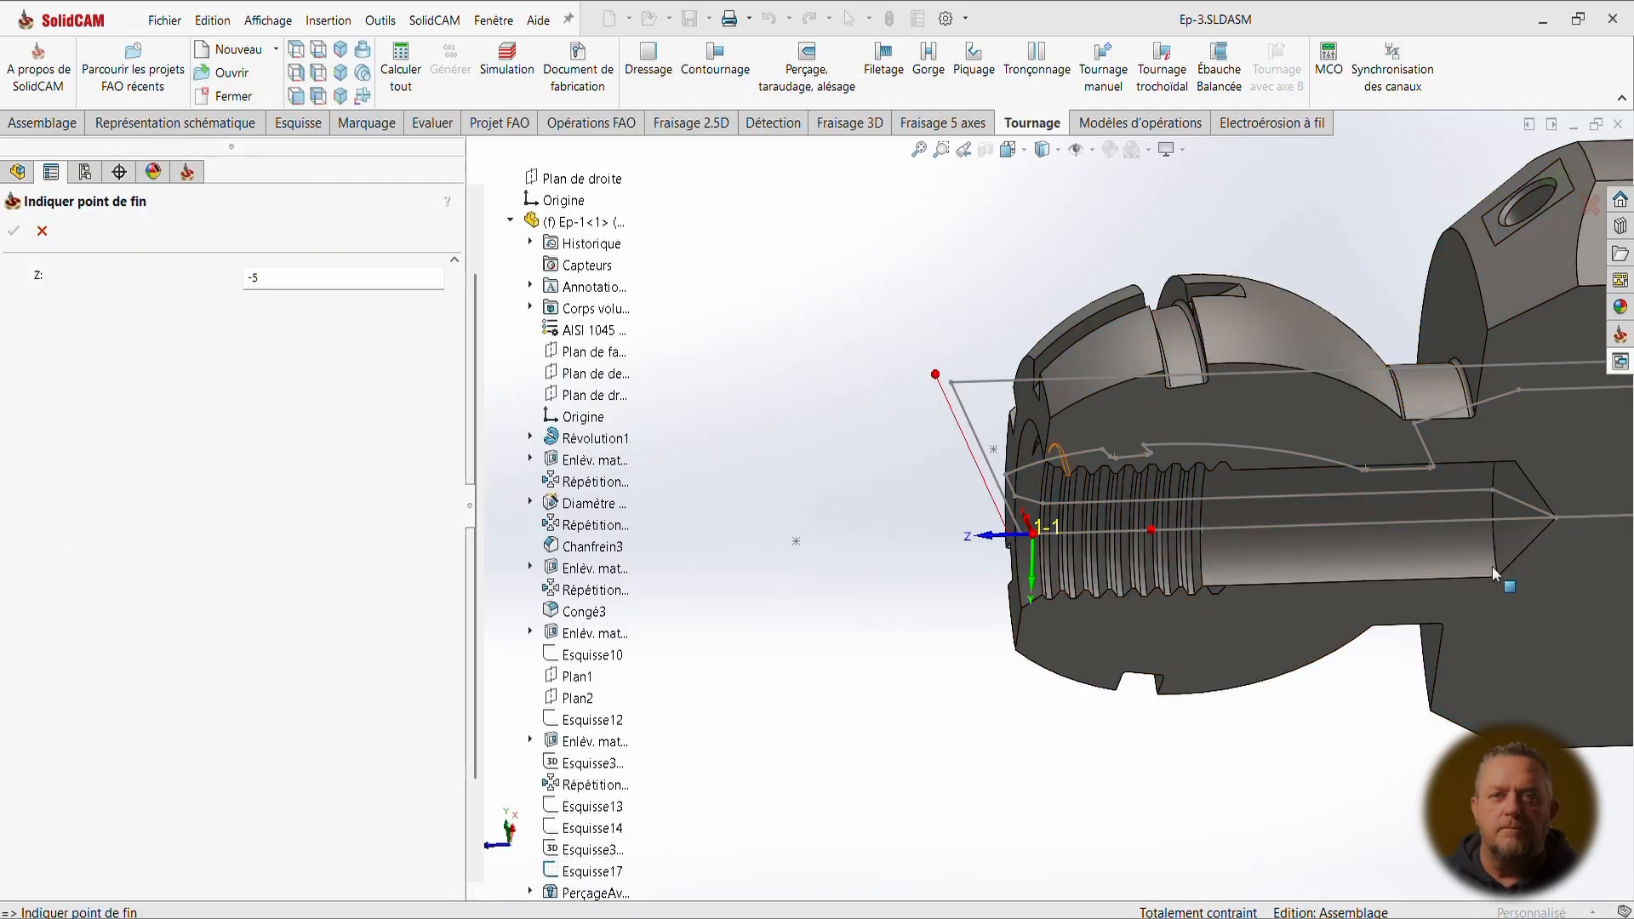
click(1502, 583)
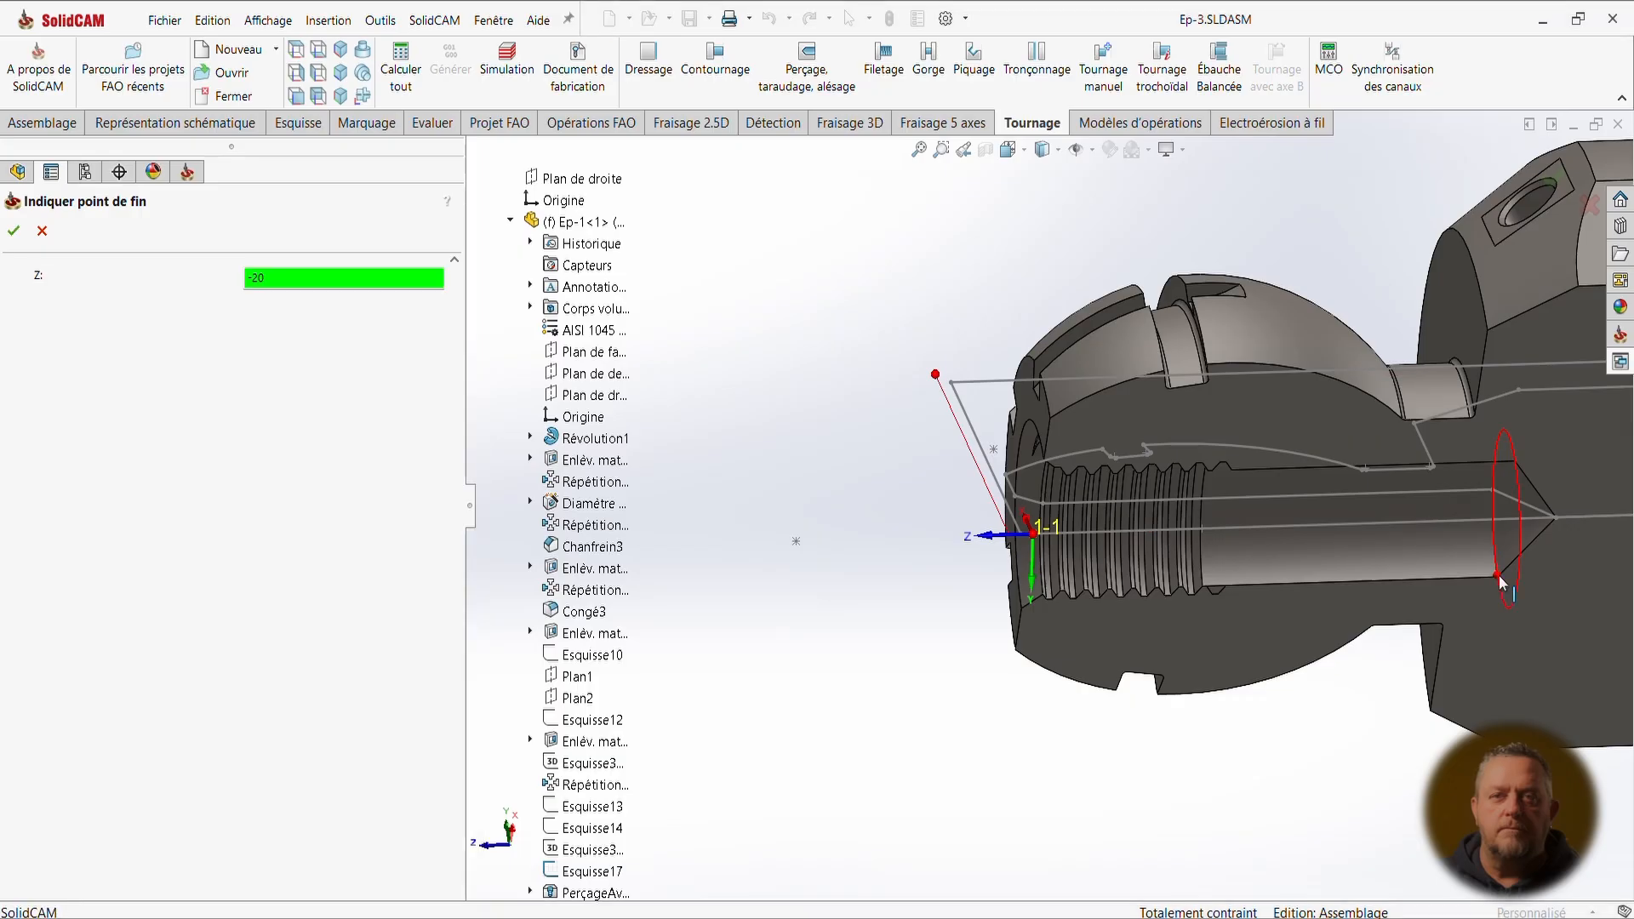
click(15, 228)
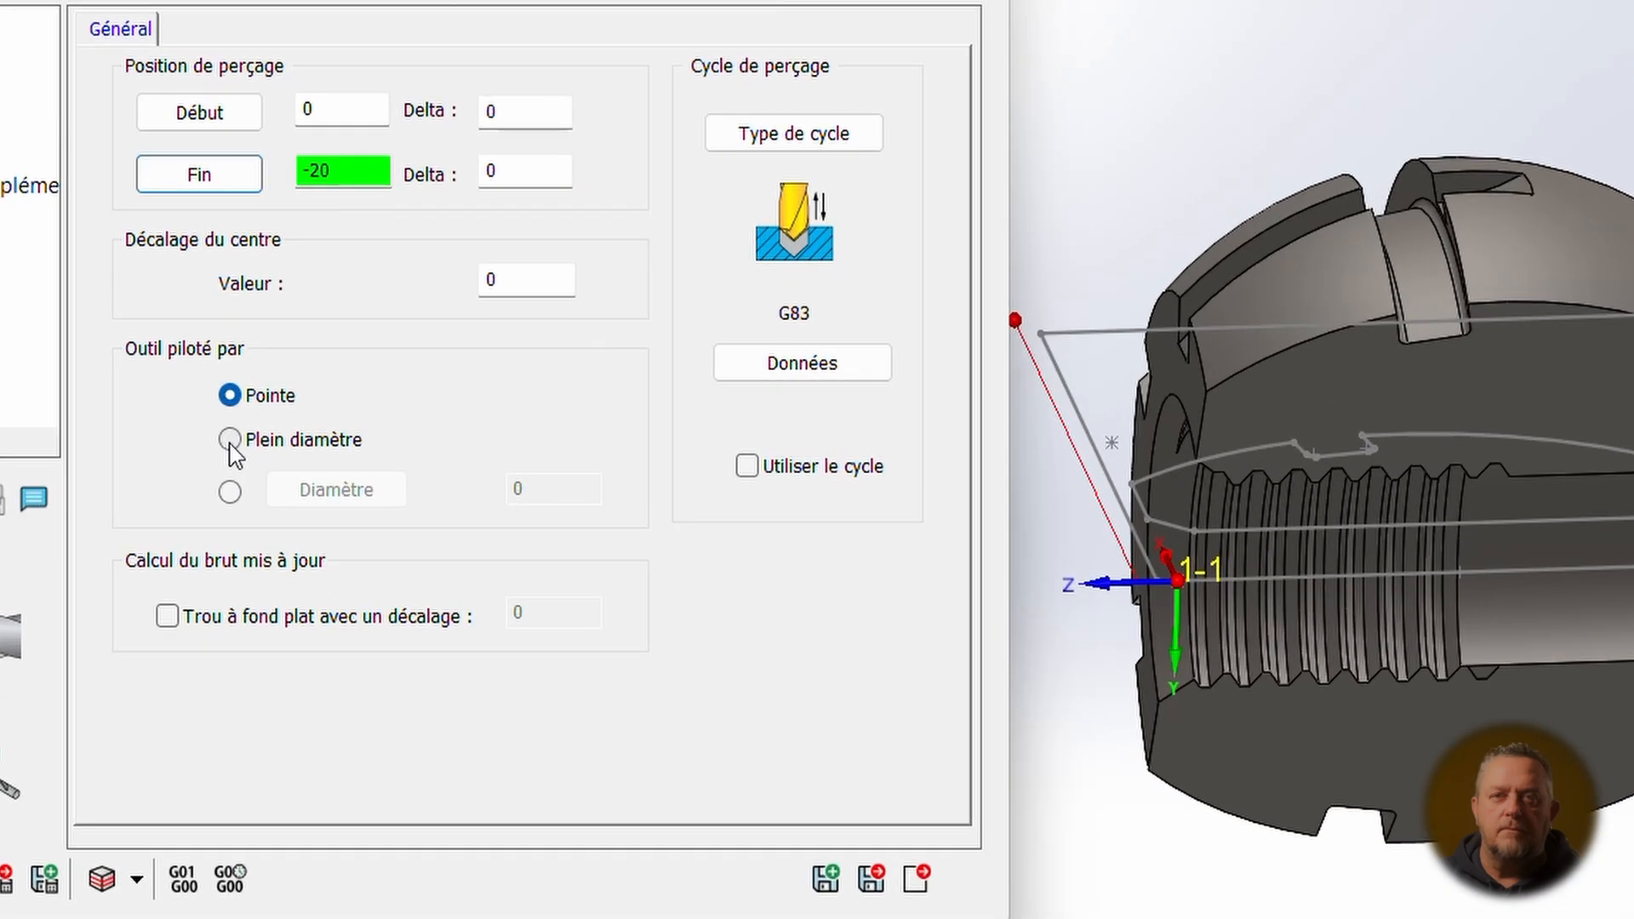
click(230, 441)
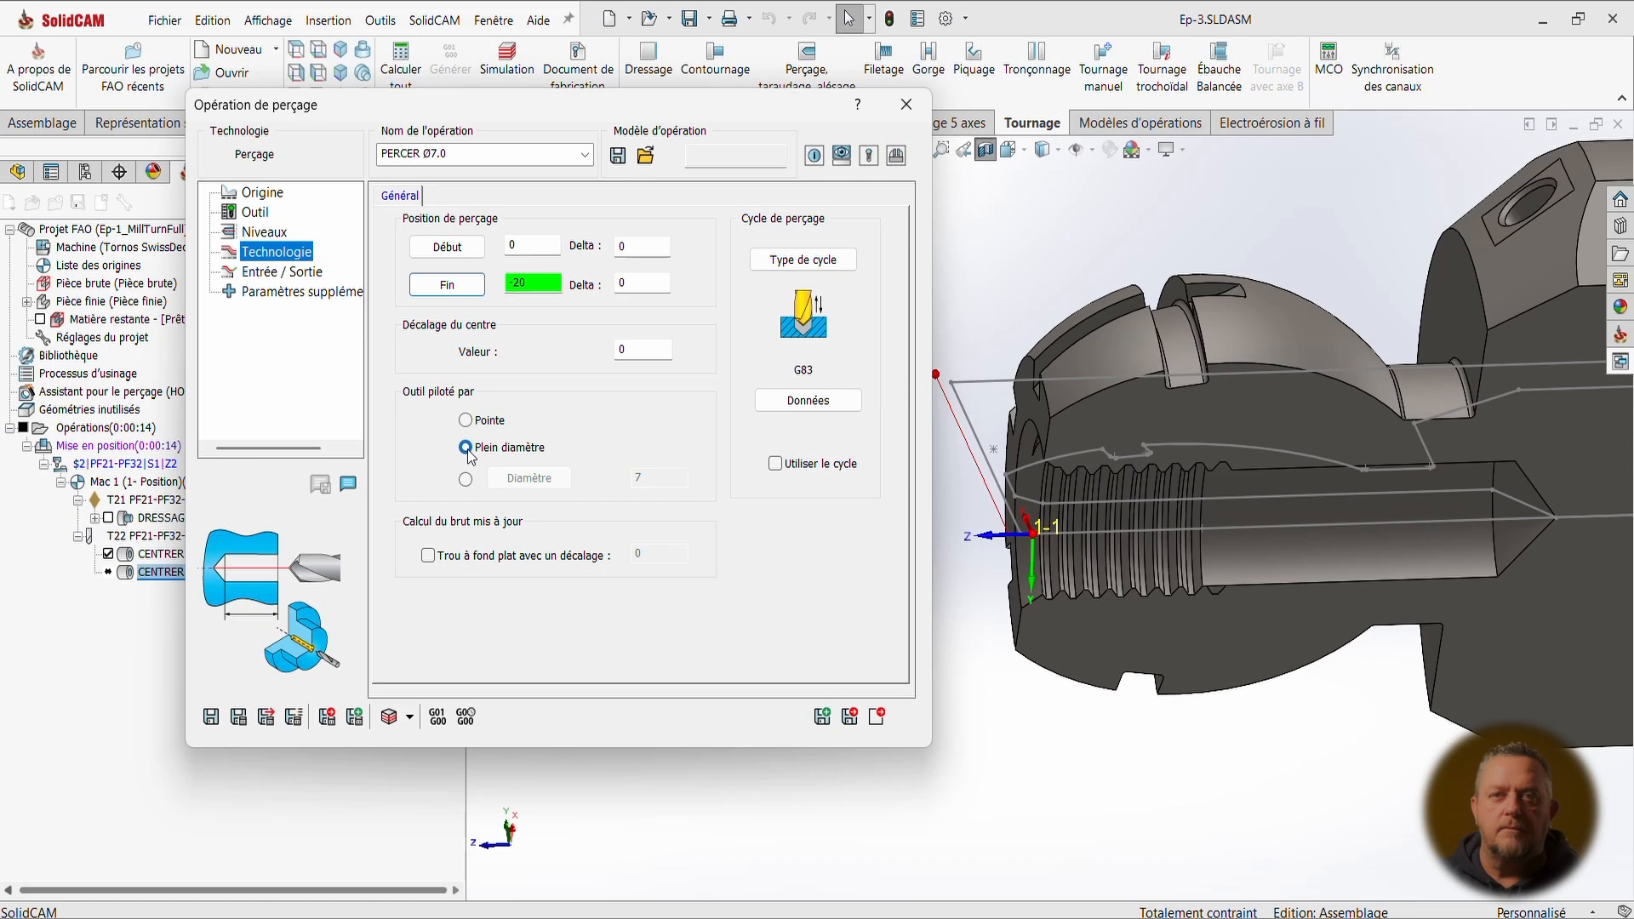
Save and calculate the PERCER Ø7.0 operation, and simulate it in the Tournage mode.
click(300, 277)
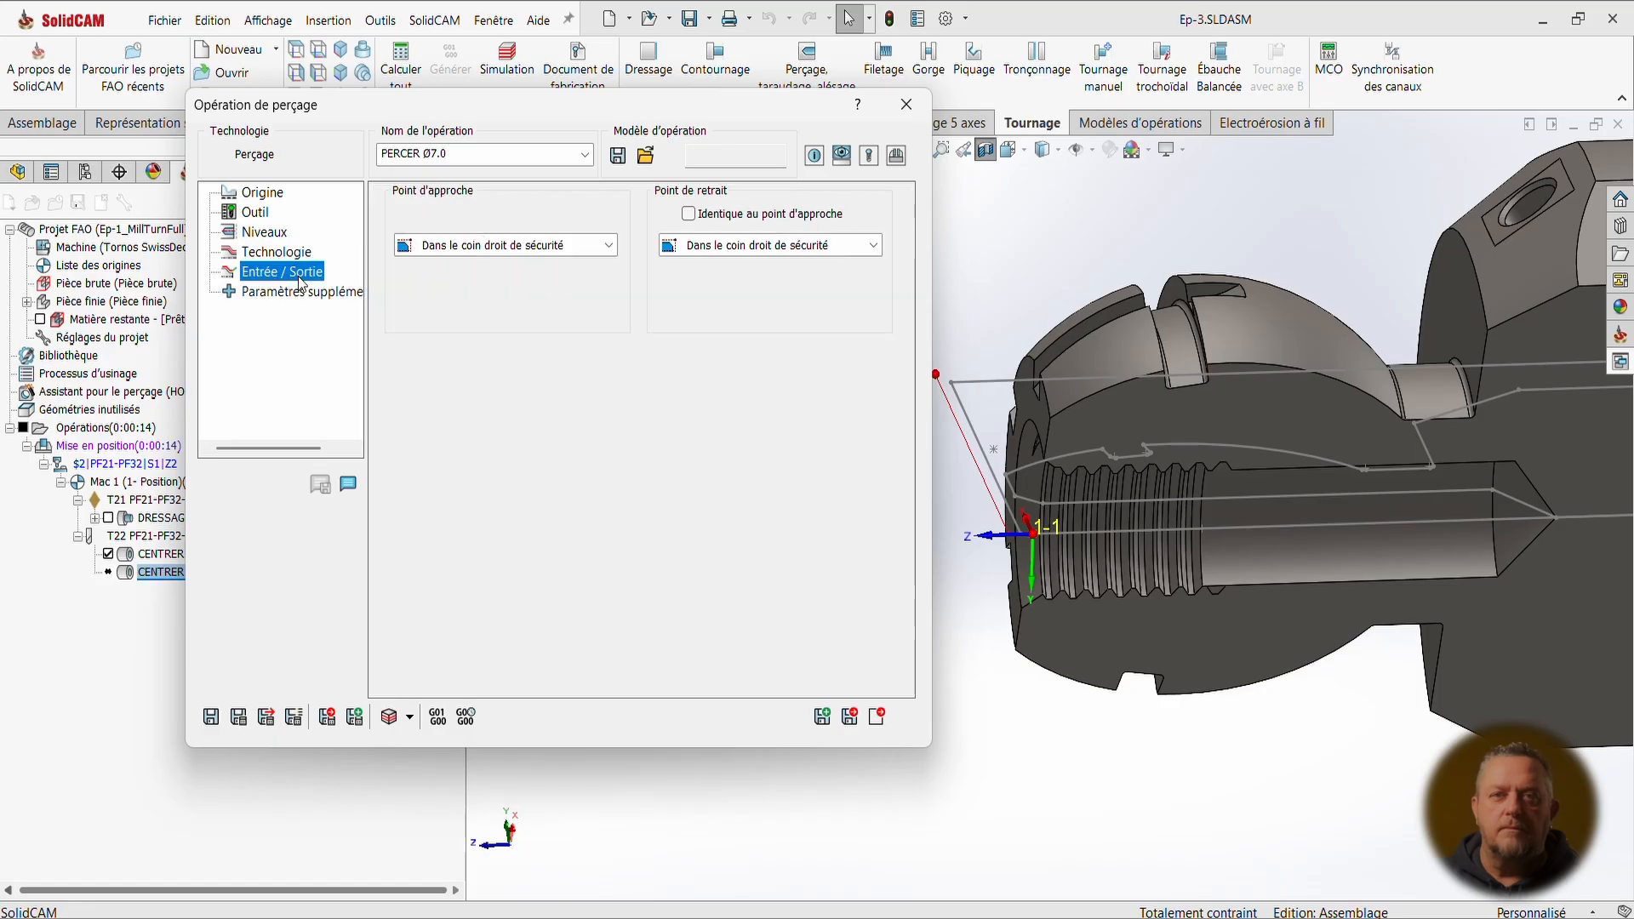
click(242, 719)
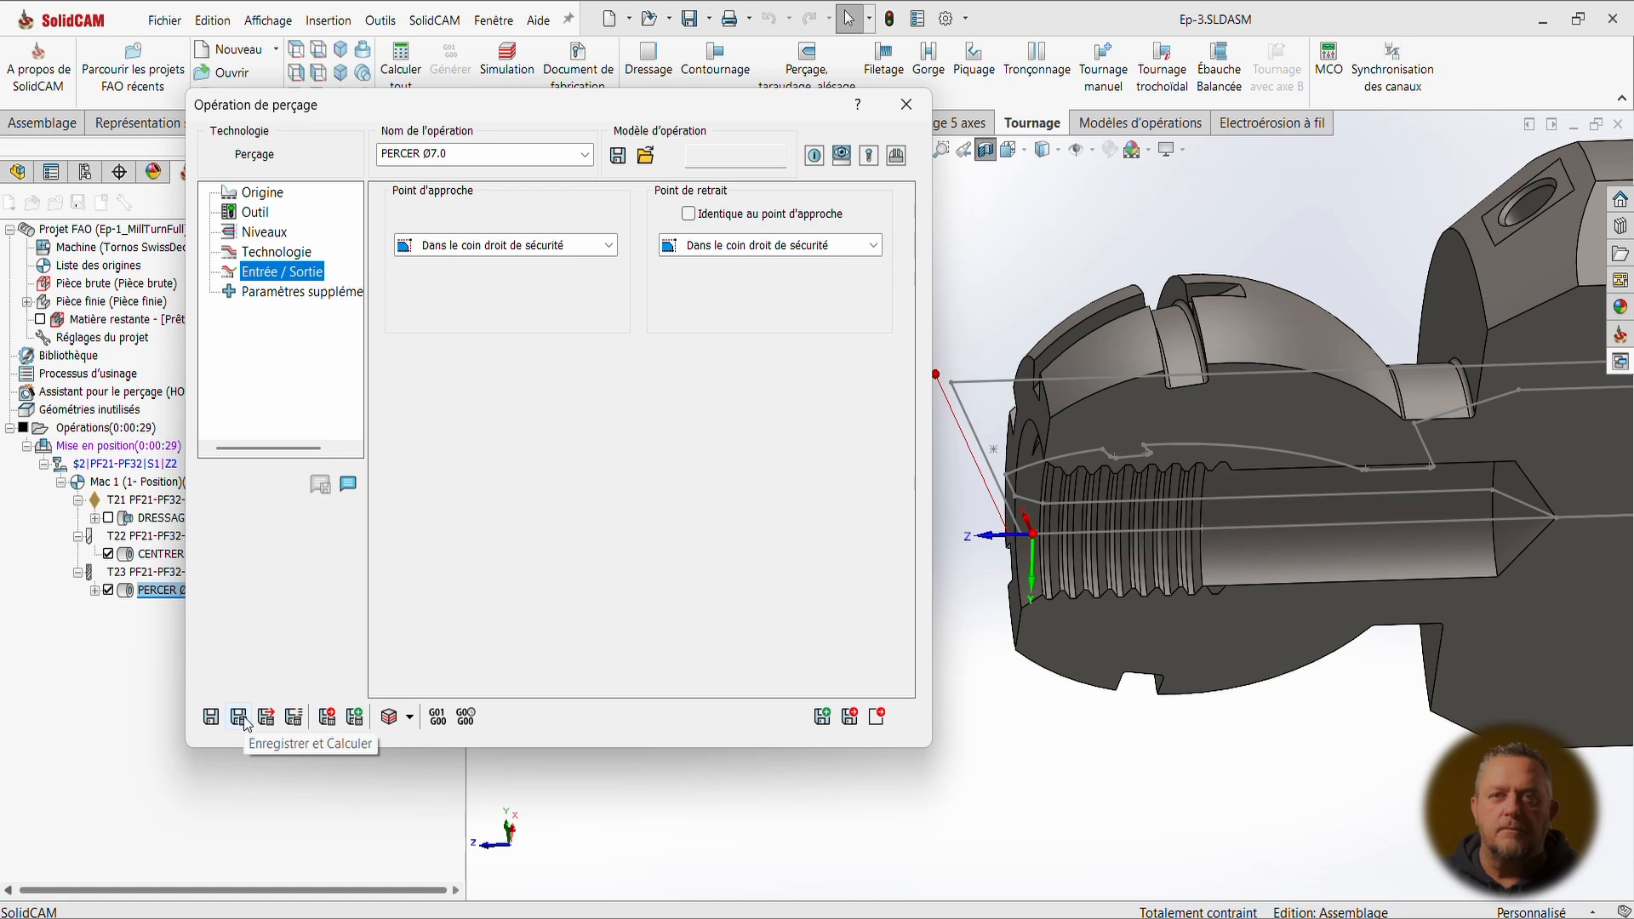
click(389, 717)
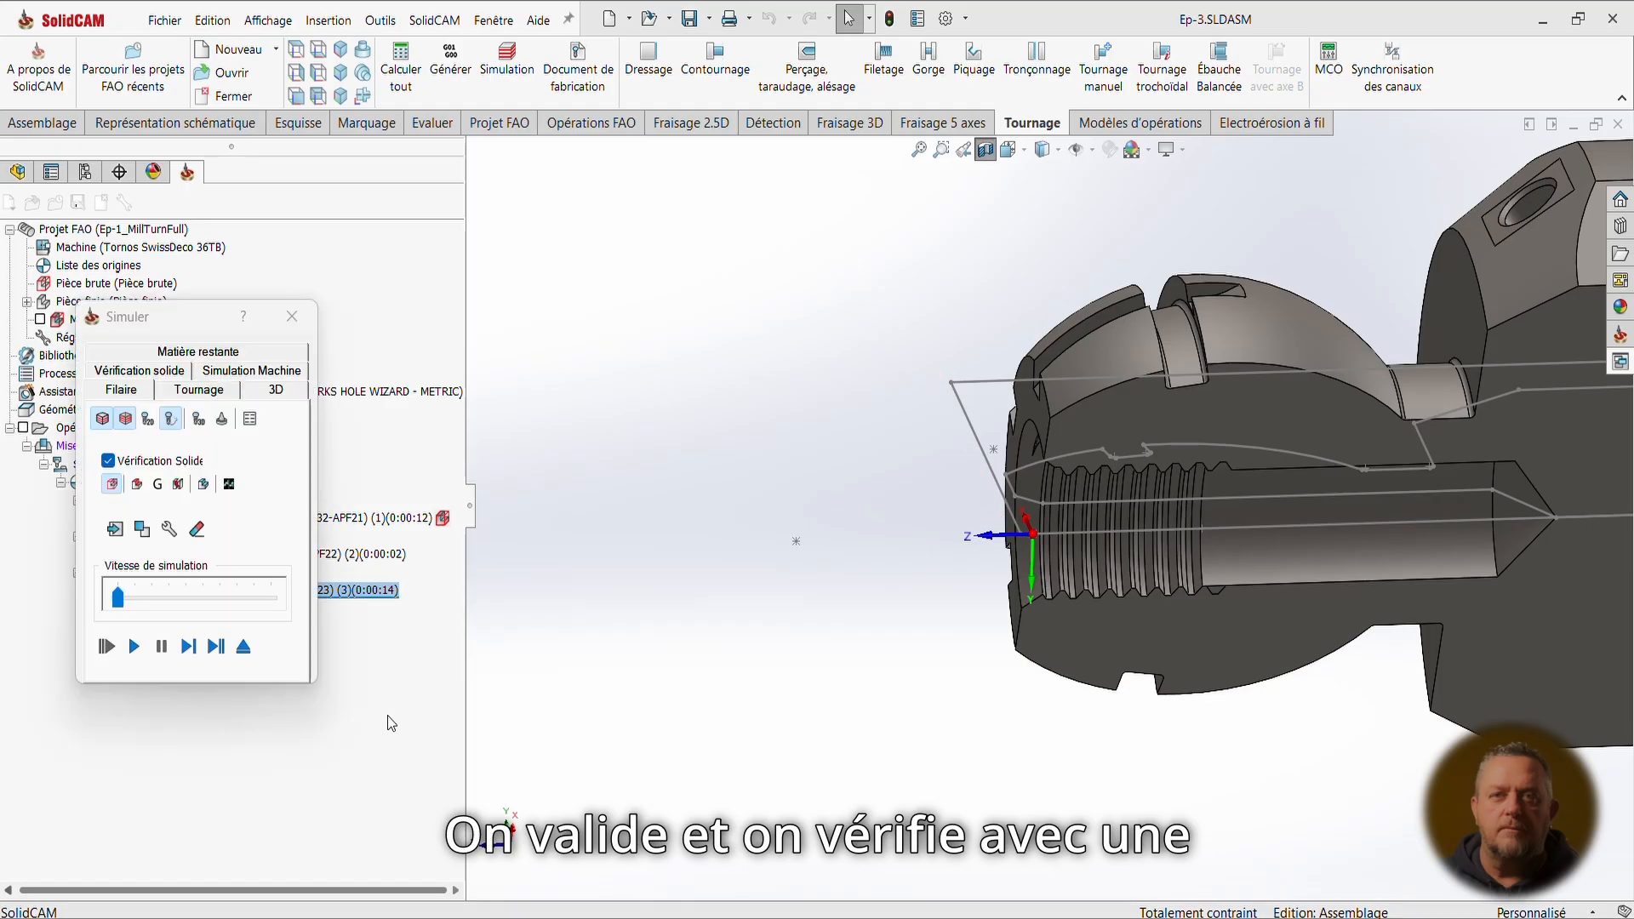
click(217, 392)
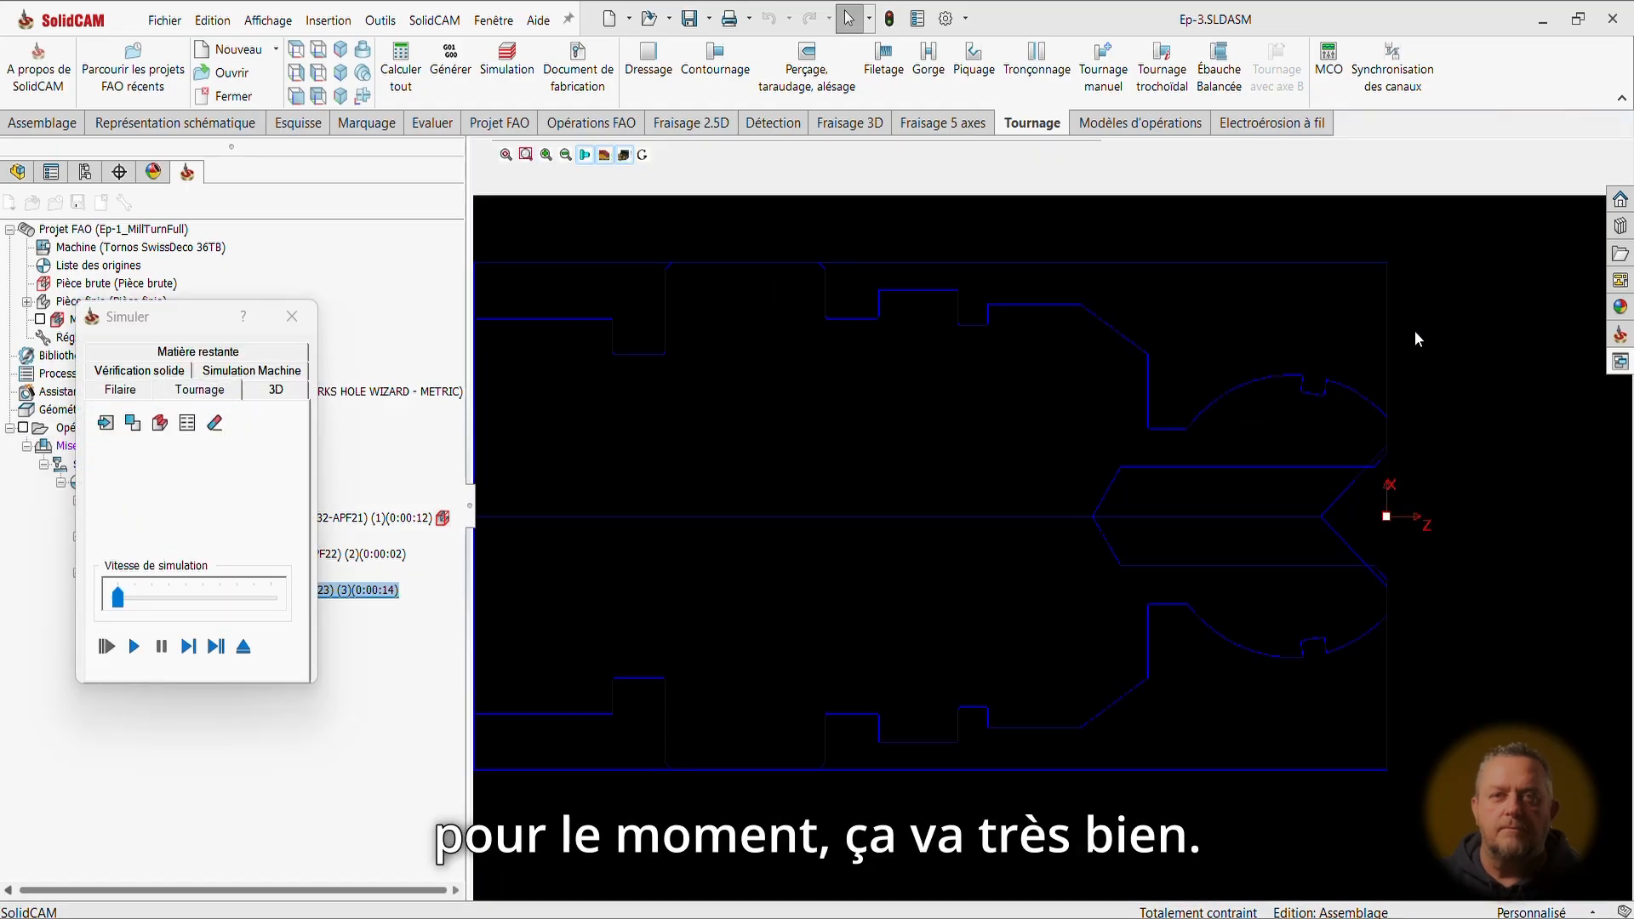
scroll(1414, 330, up, 2)
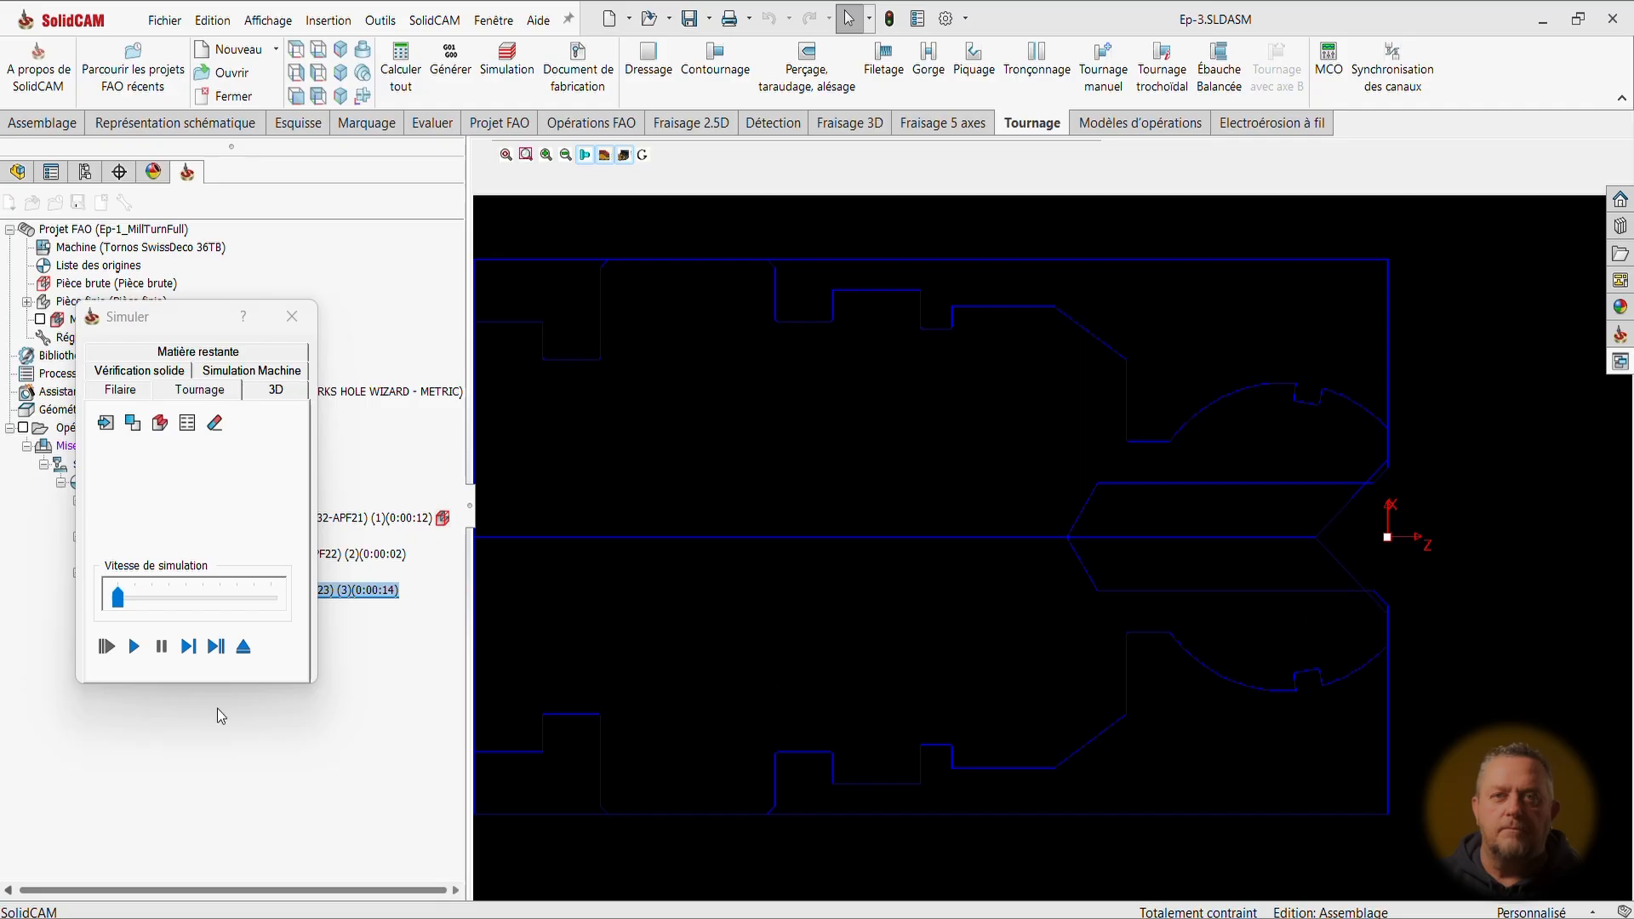
click(136, 645)
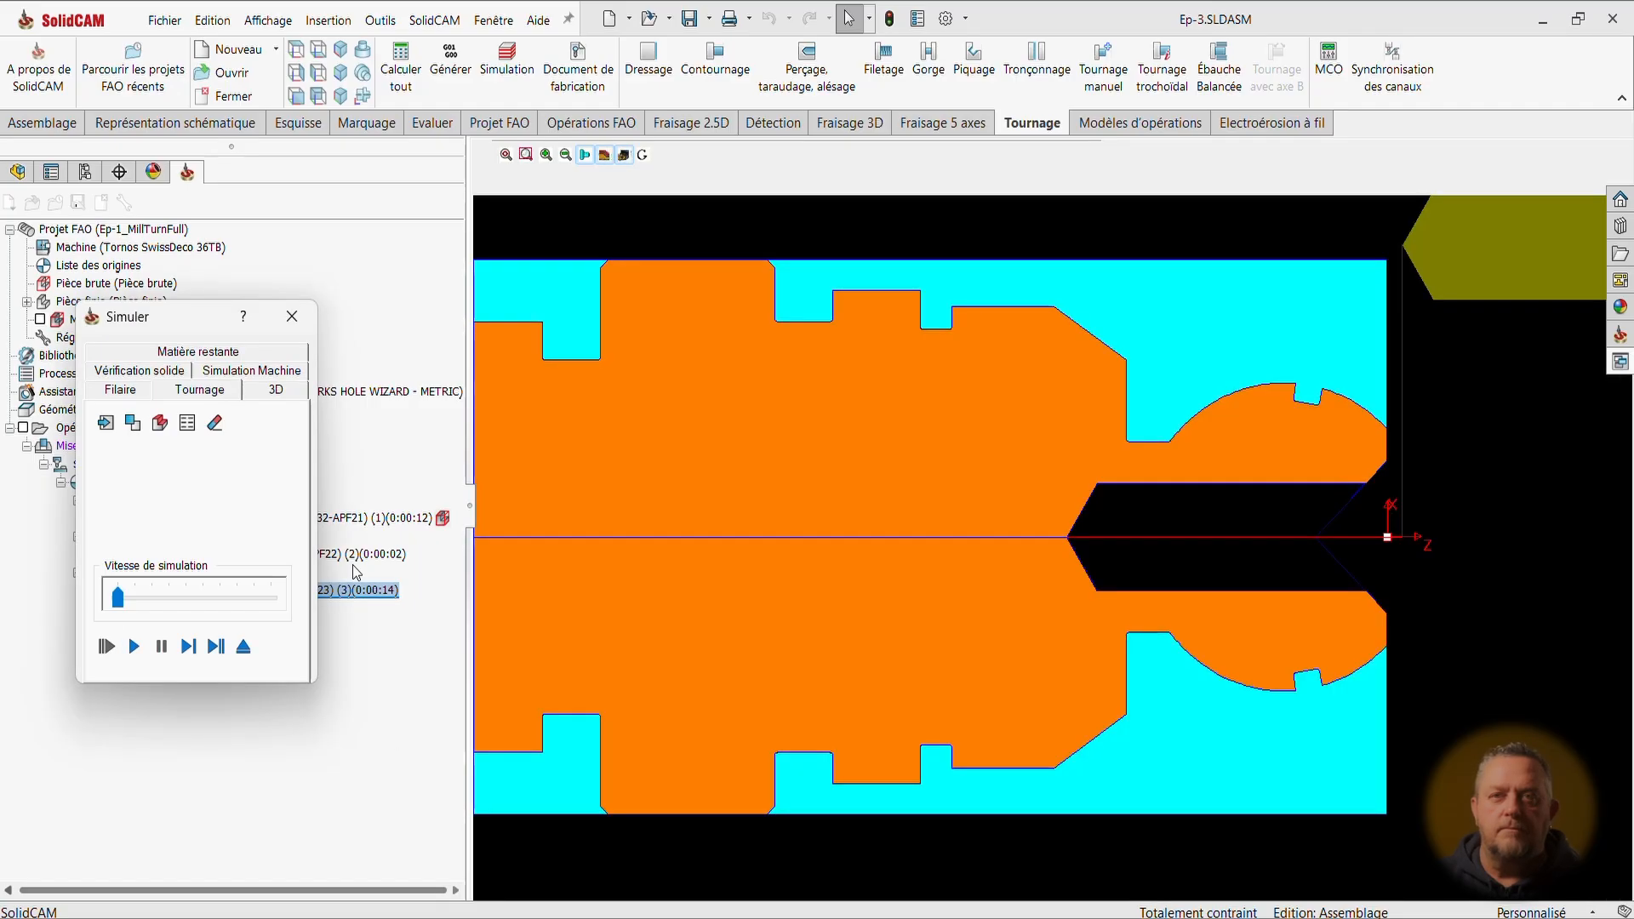
click(292, 316)
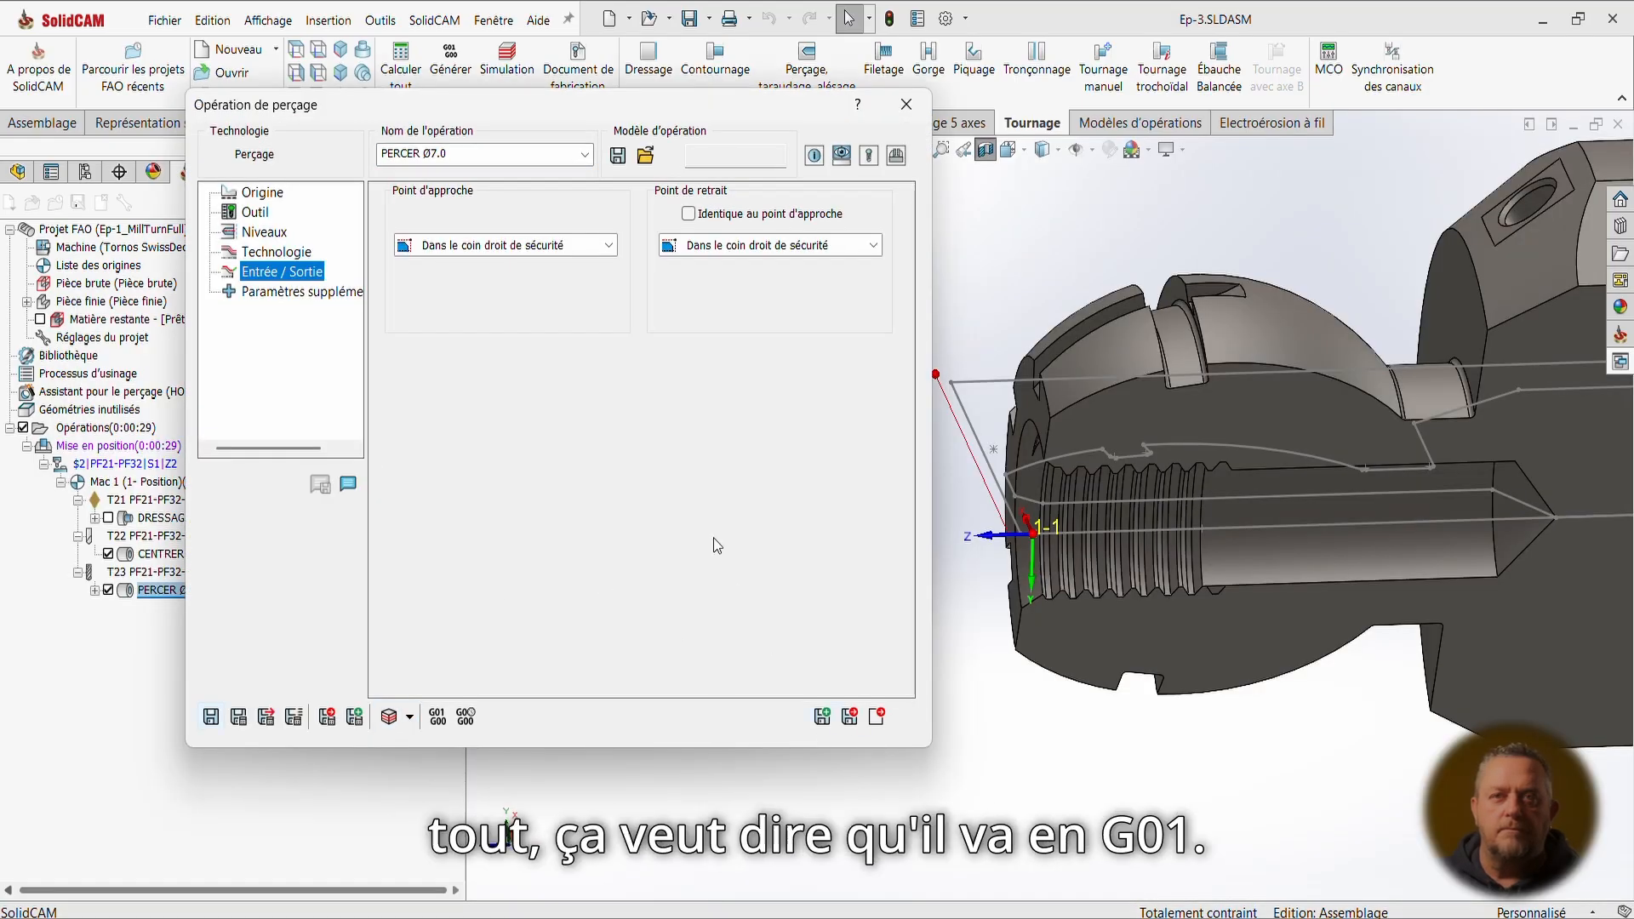
Choose the G83 cycle for the Ø7.0 drilling and set its Pas de descente to 2, with full retraction out of the hole.
click(270, 253)
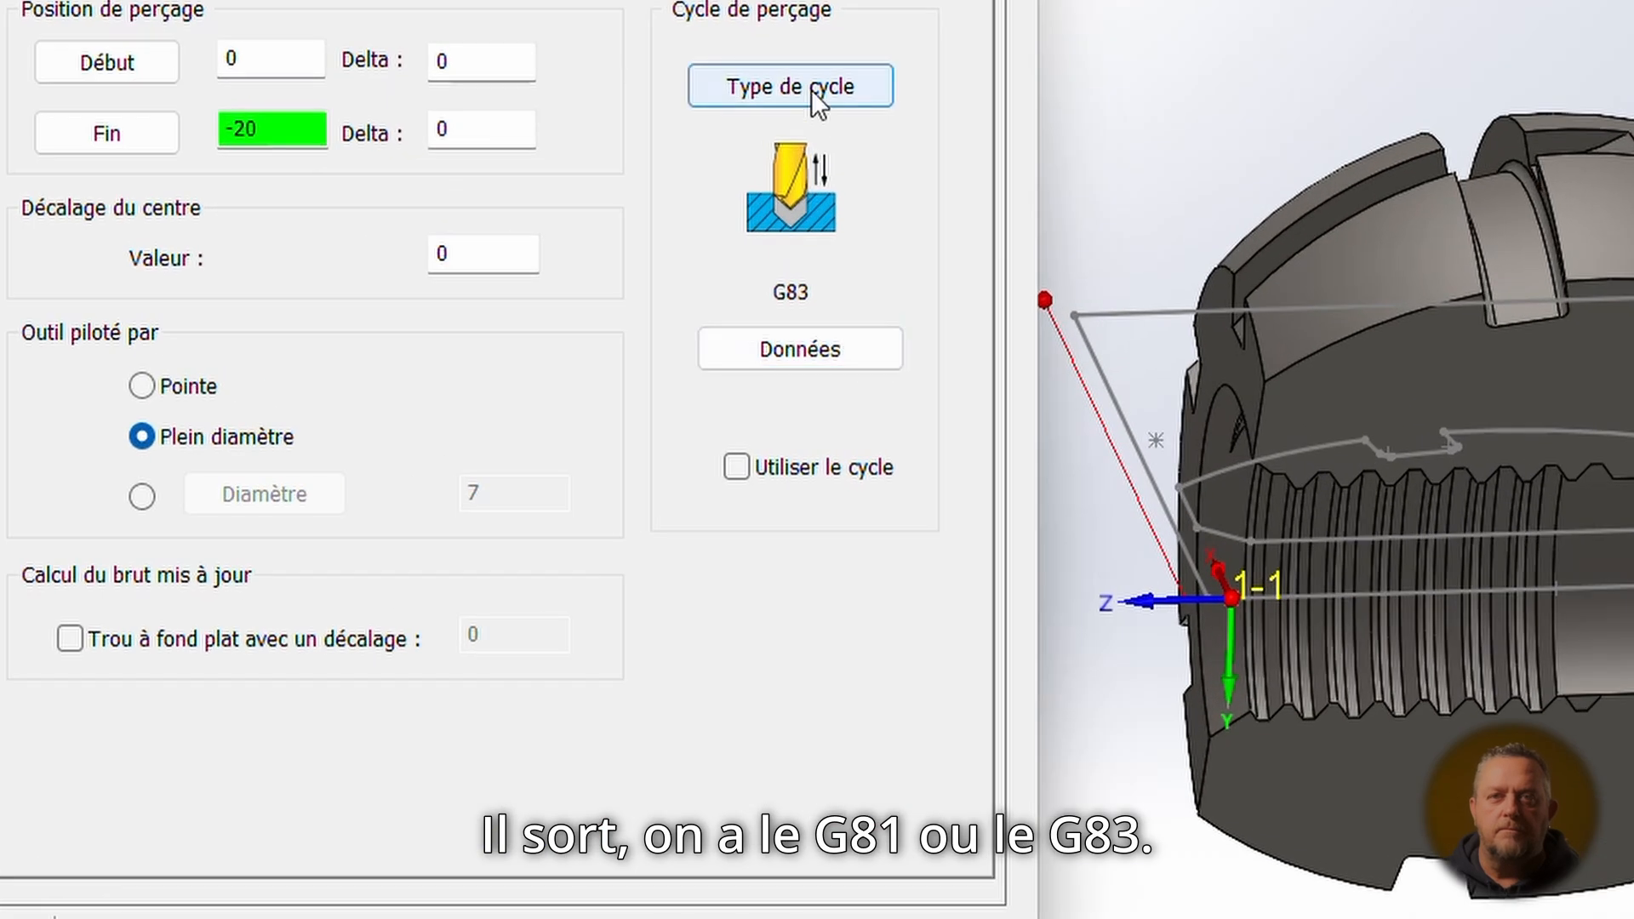
click(812, 260)
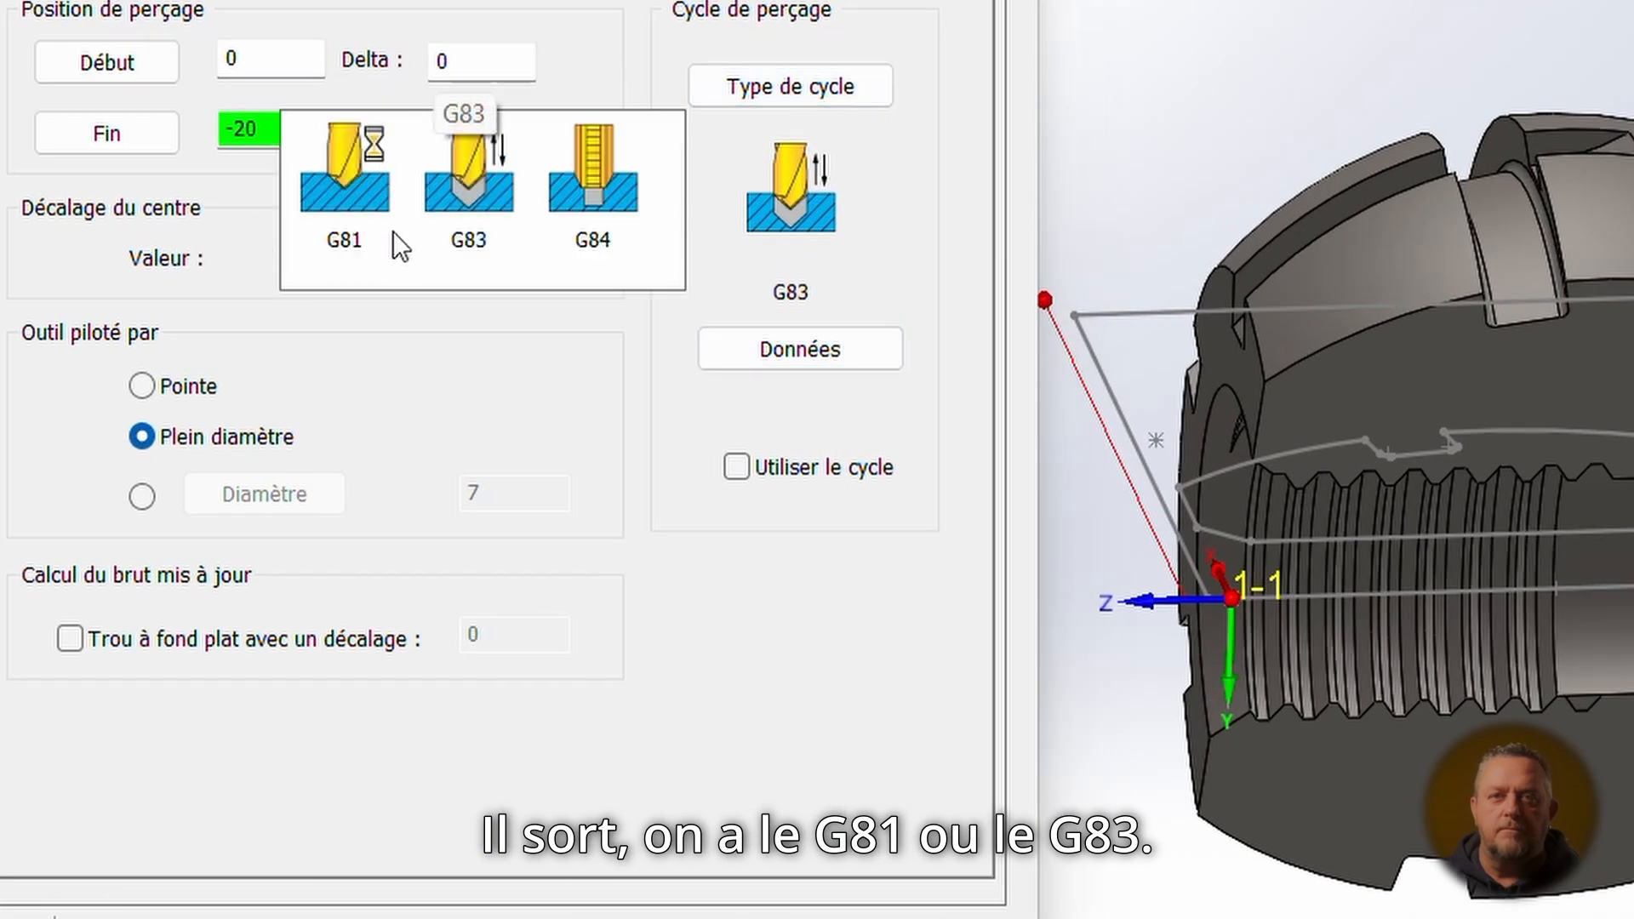
click(464, 184)
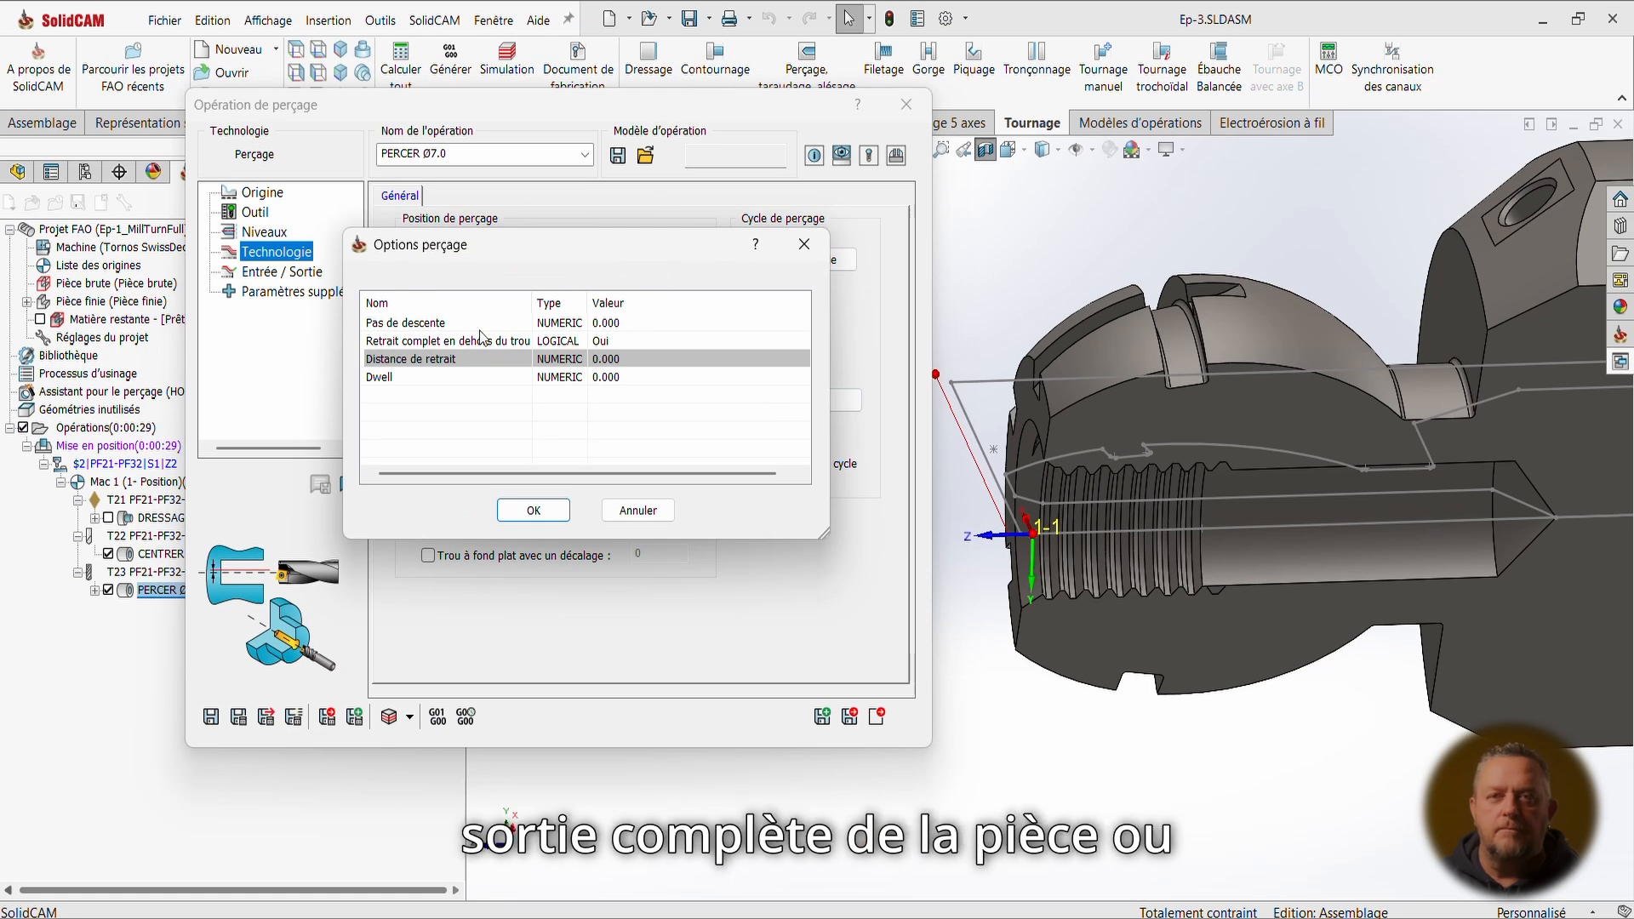
click(597, 327)
click(596, 325)
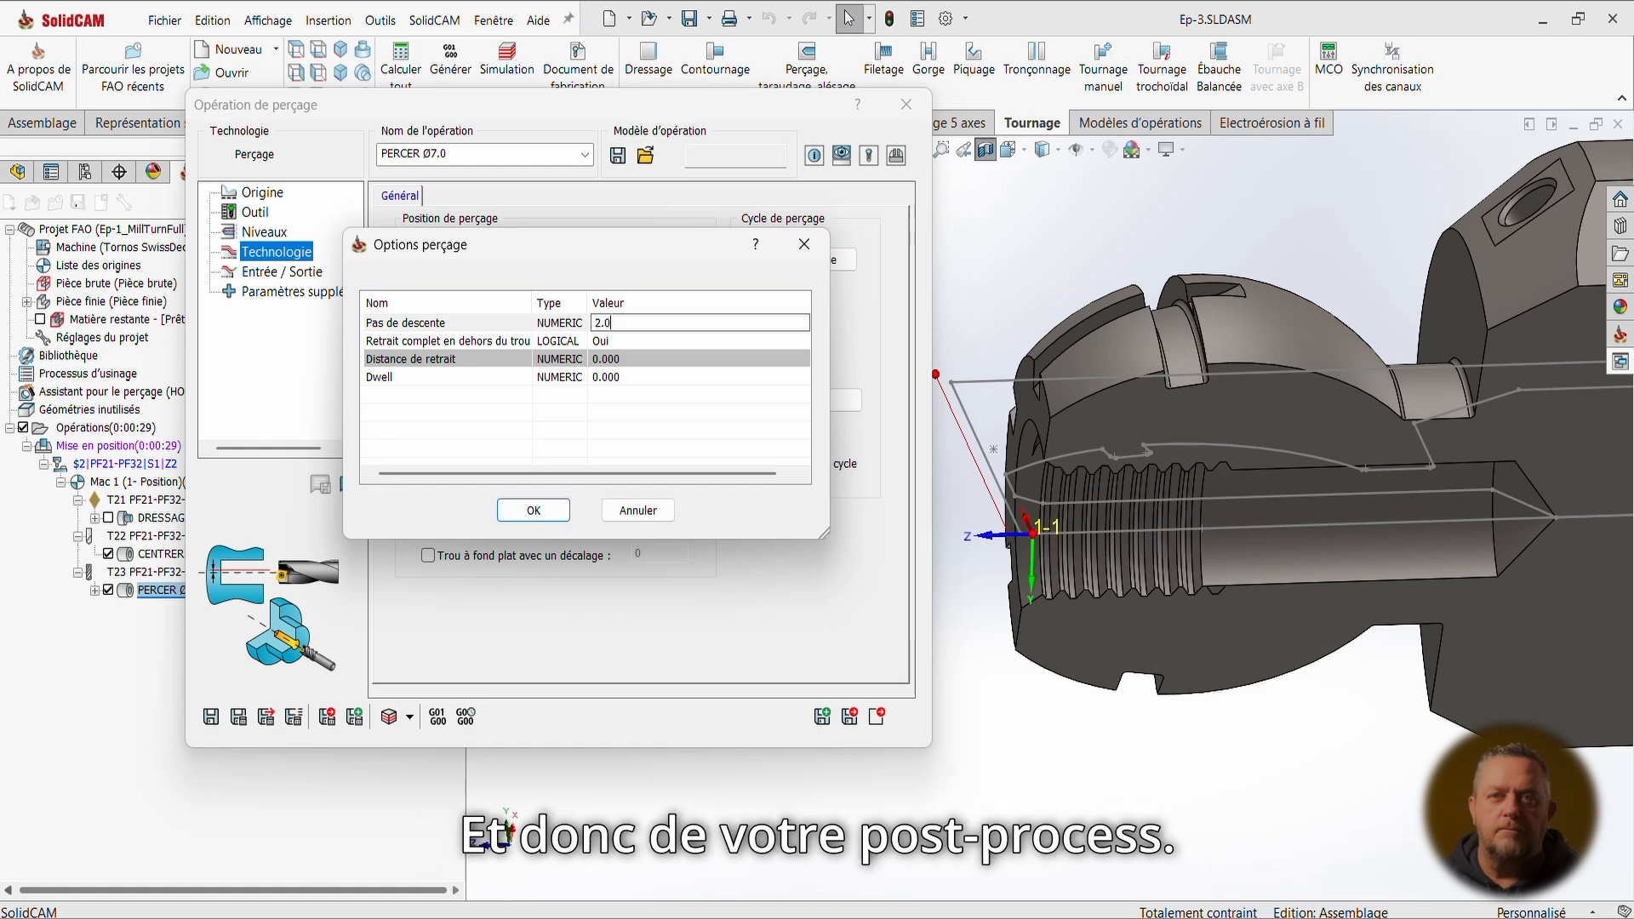
click(650, 339)
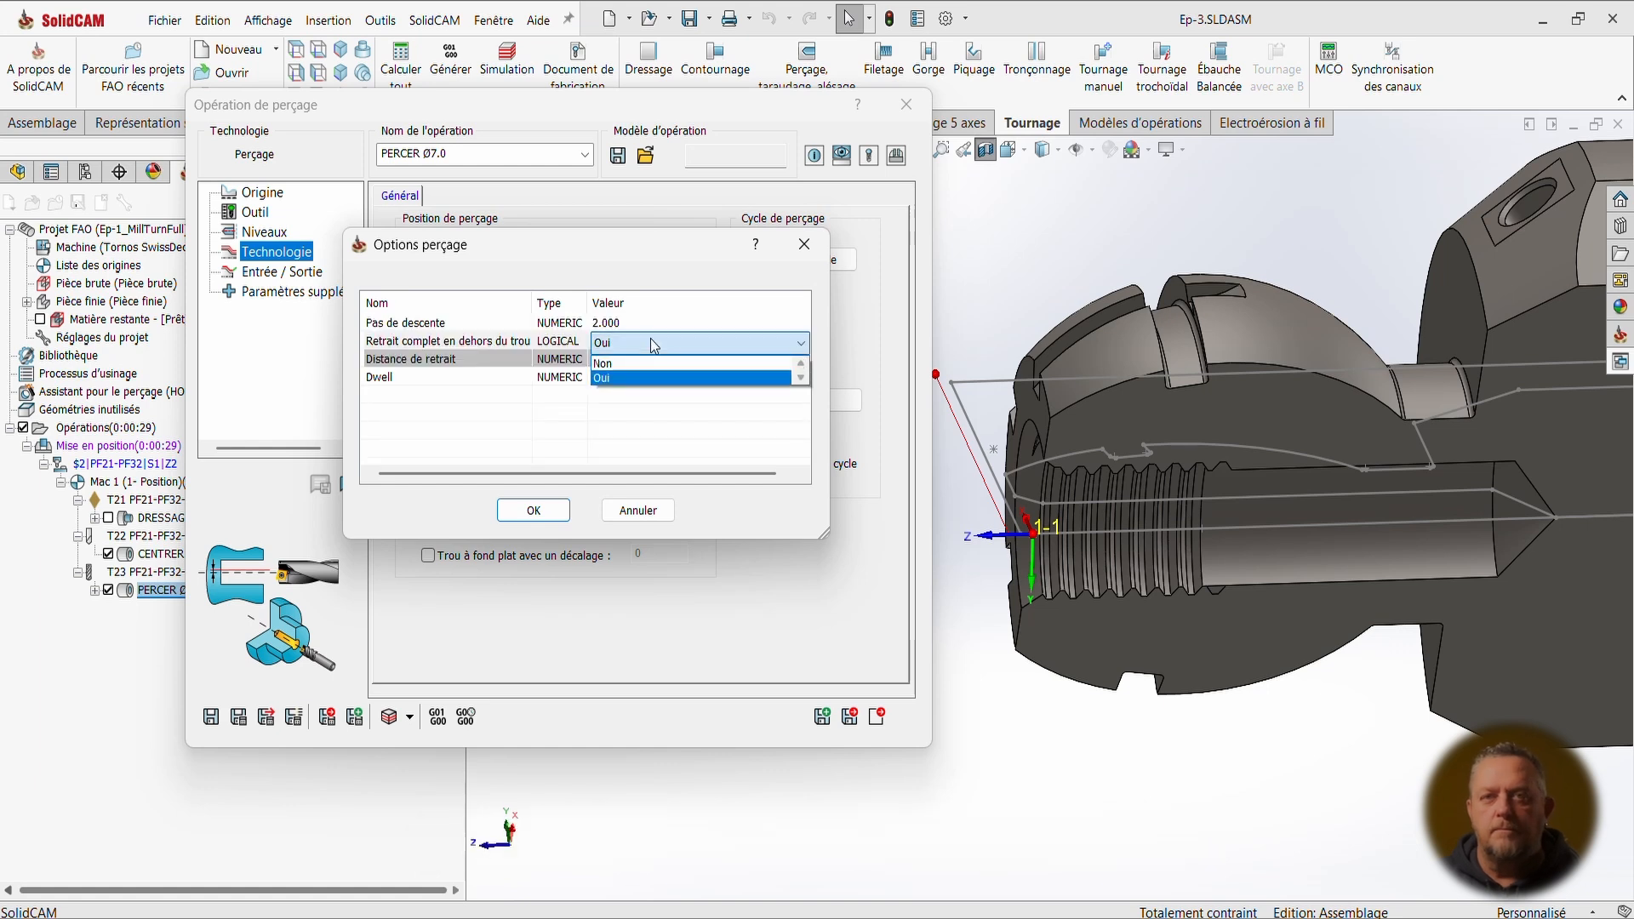
click(646, 399)
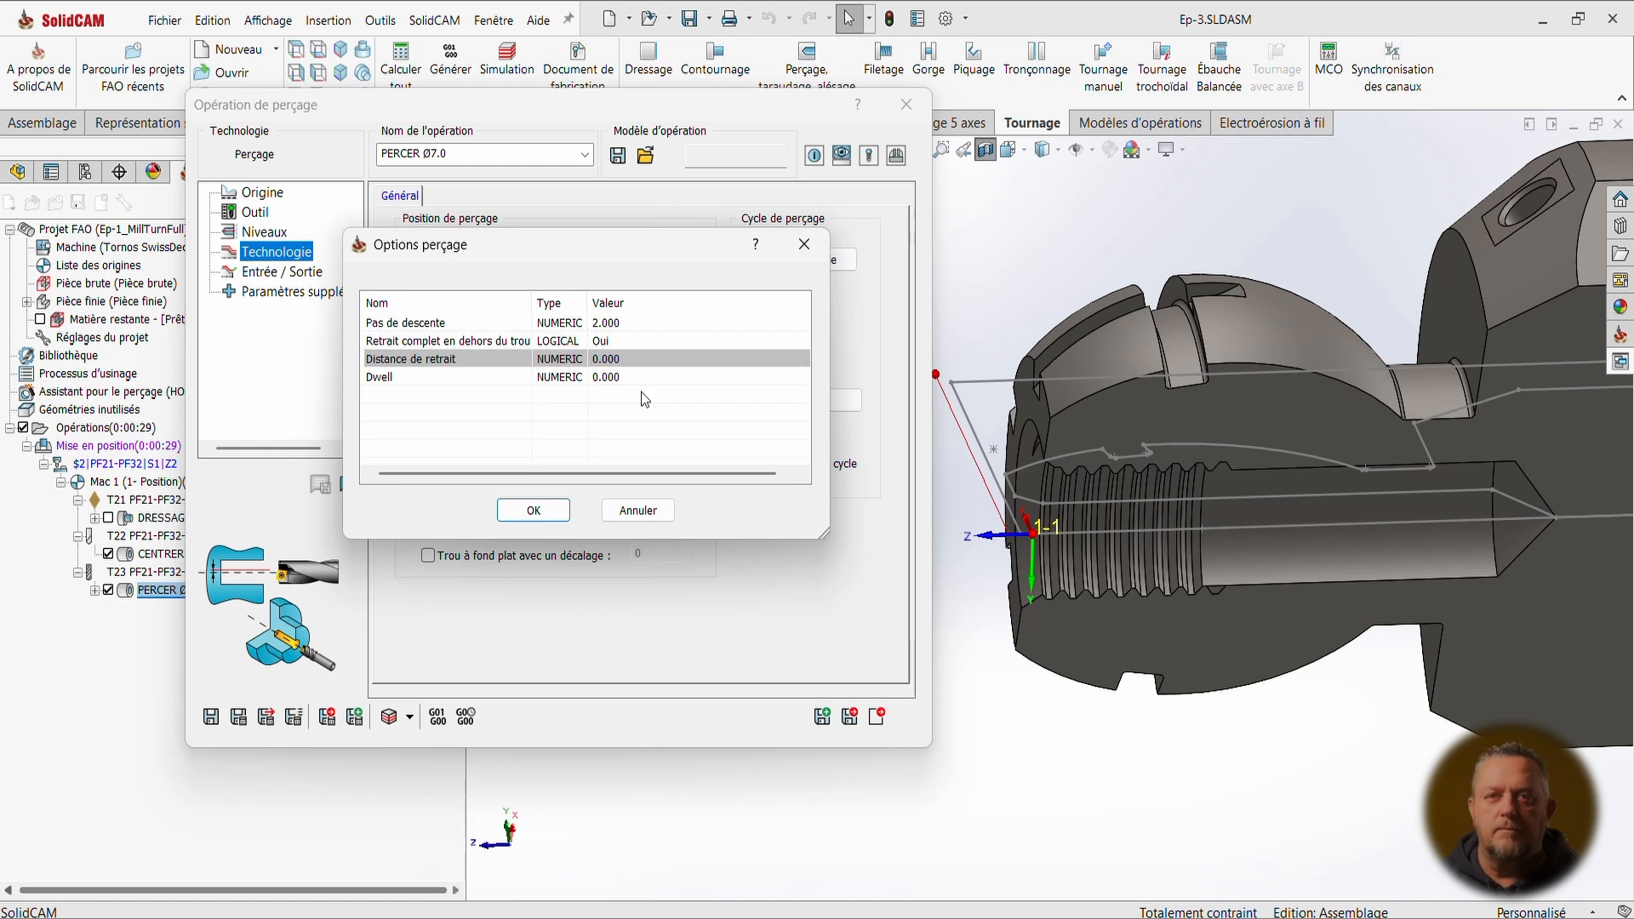
click(624, 364)
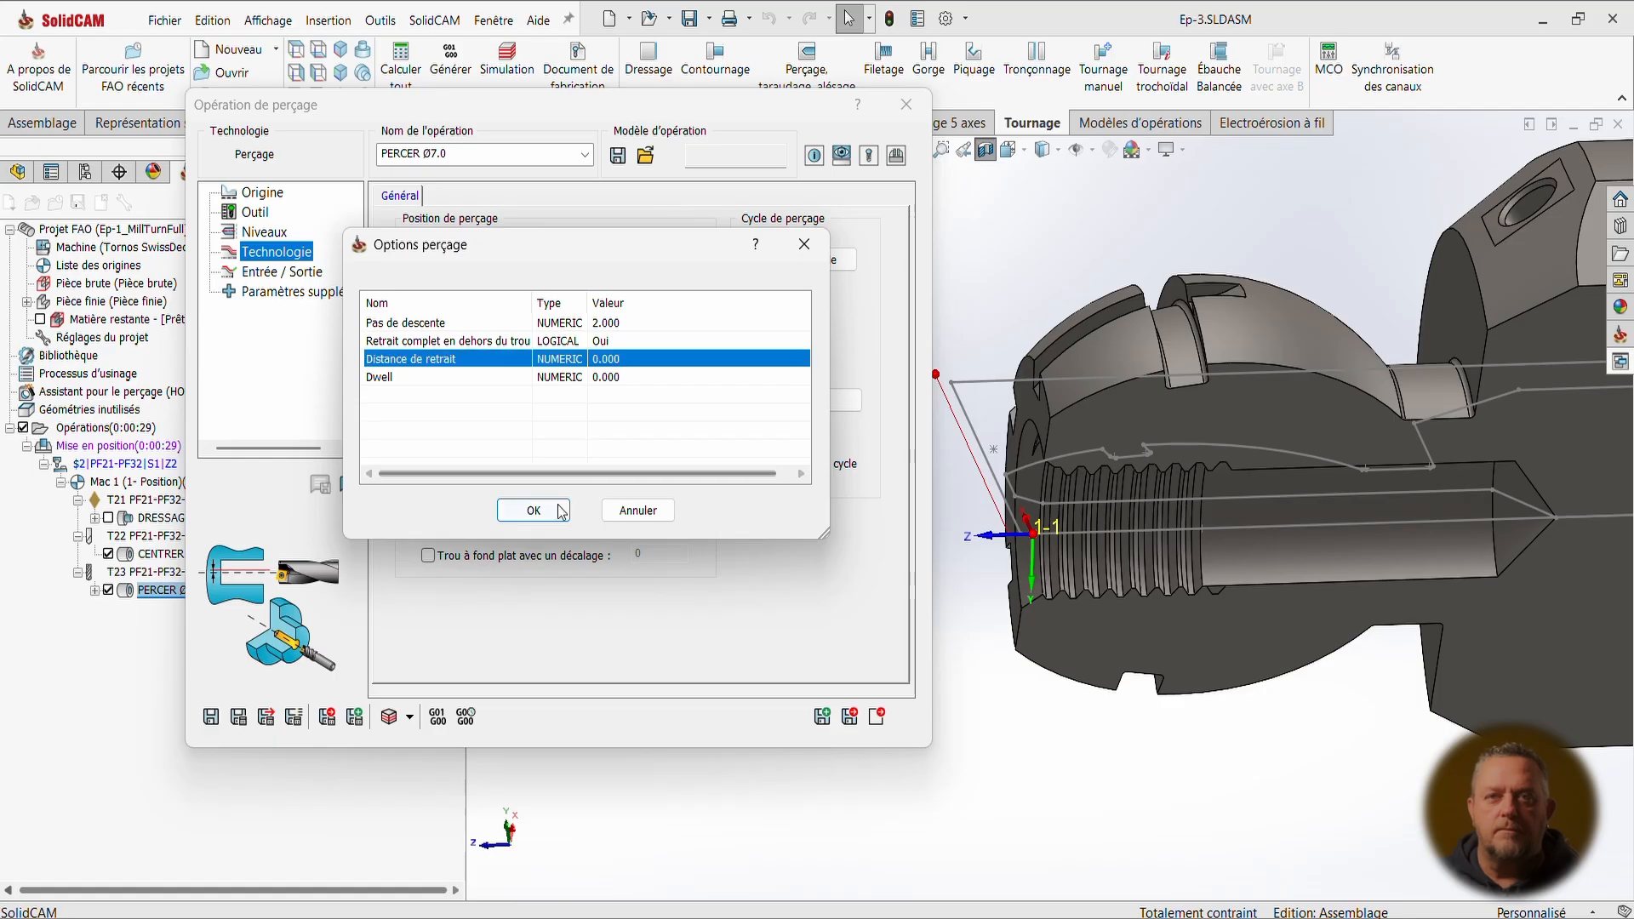
click(637, 510)
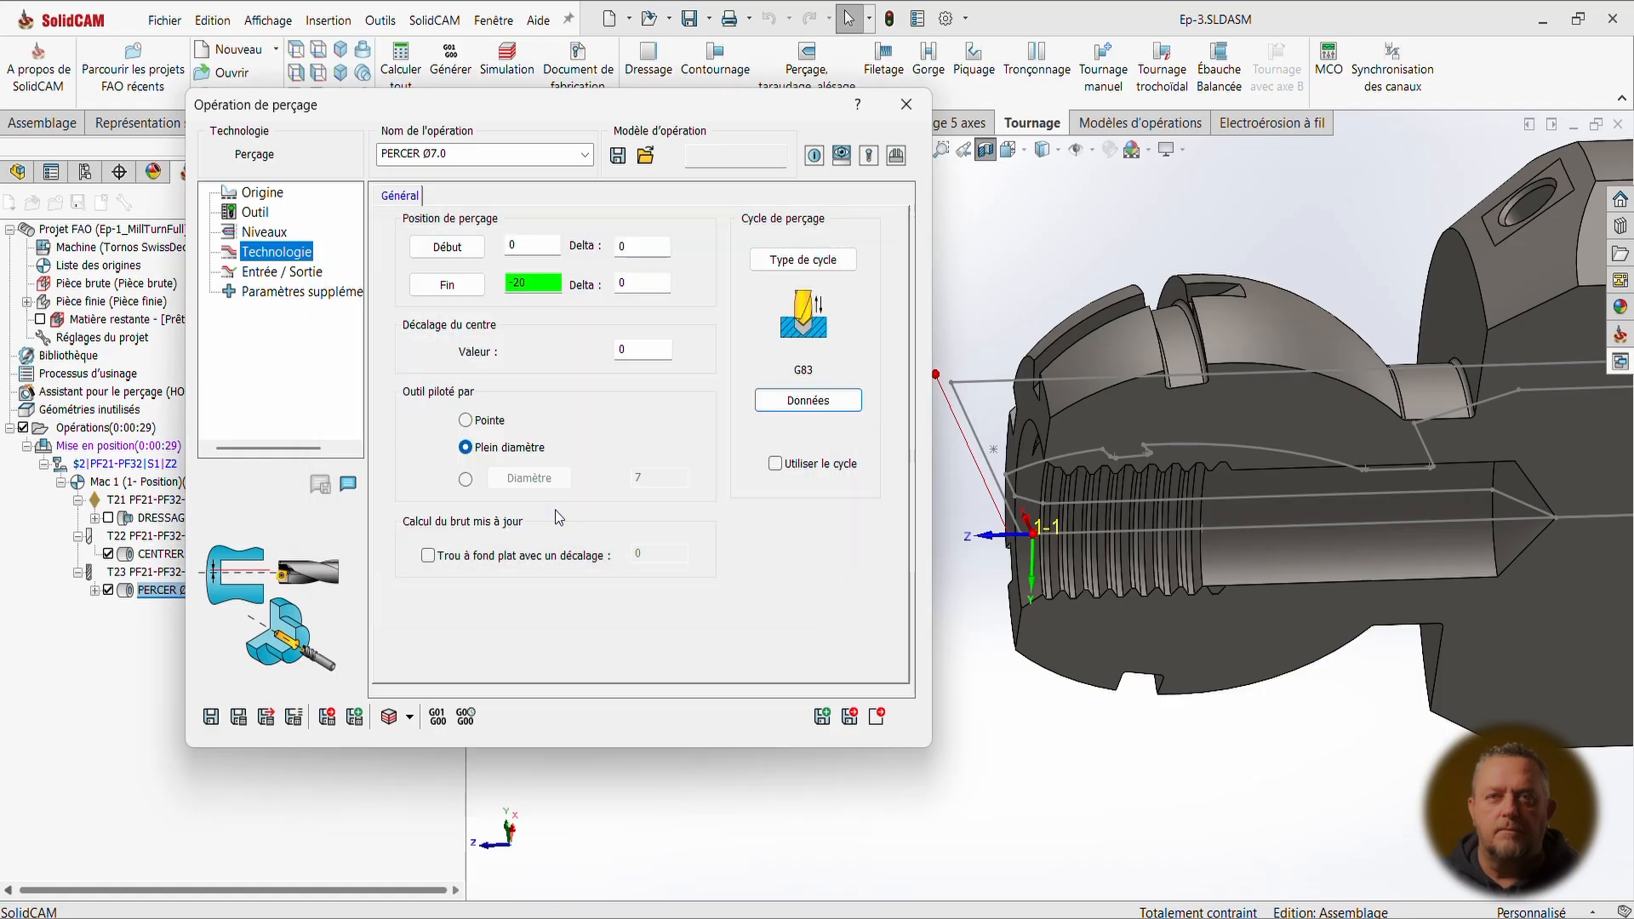
Save and calculate the full-retraction pecking of PERCER Ø7.0, and simulate it in the Tournage mode.
click(241, 718)
click(390, 717)
click(200, 390)
scroll(1468, 278, up, 2)
click(135, 646)
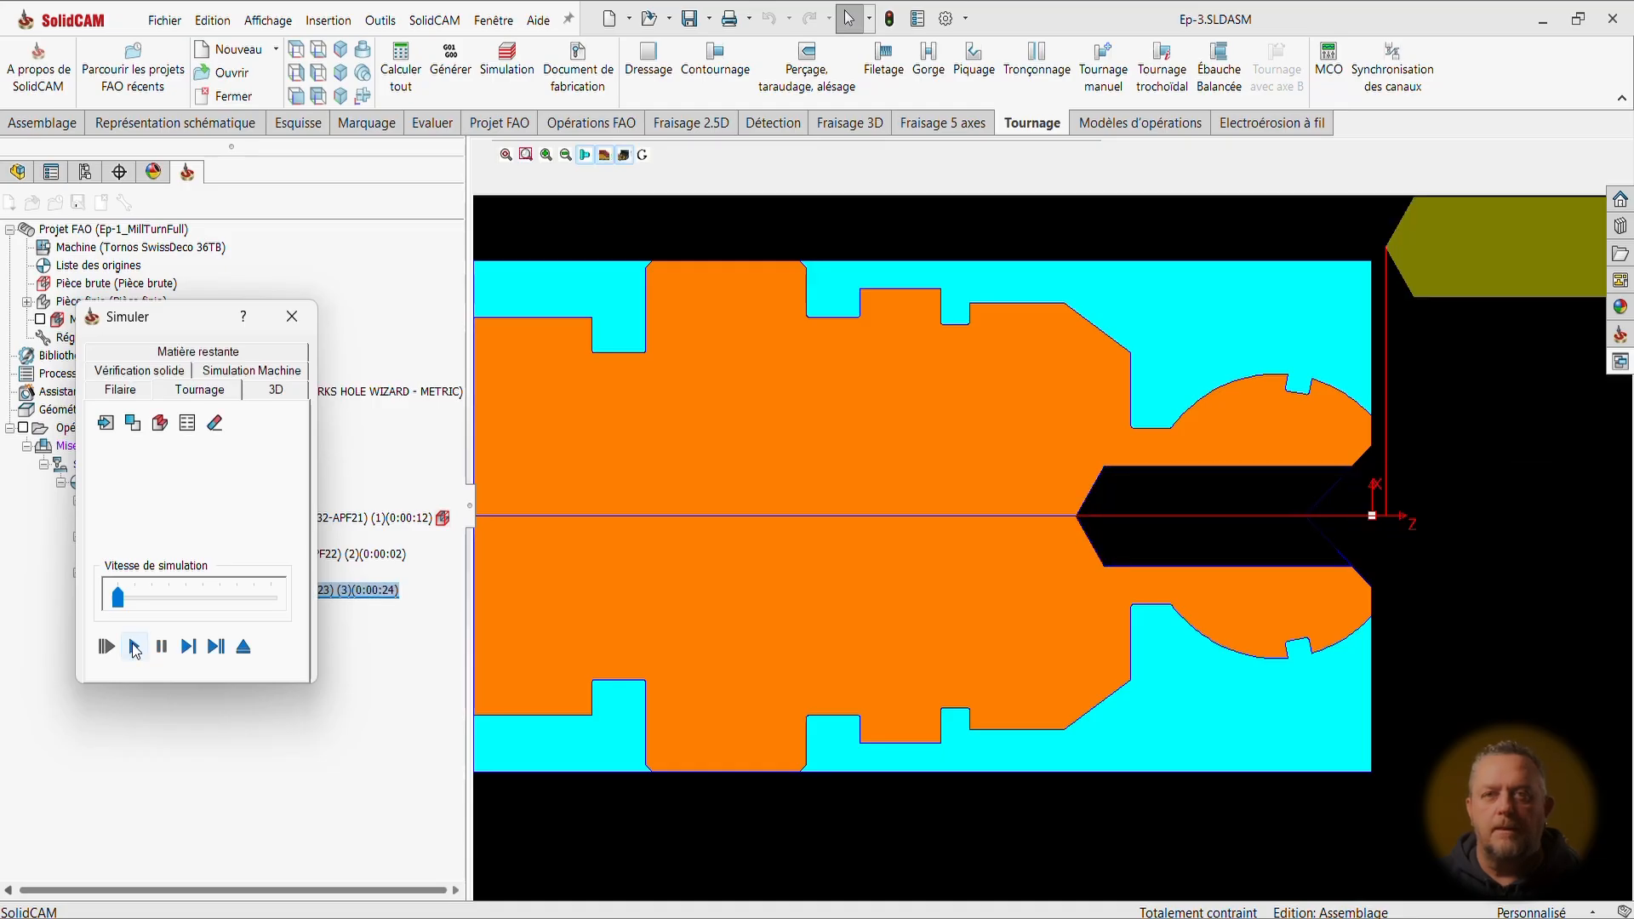
click(292, 315)
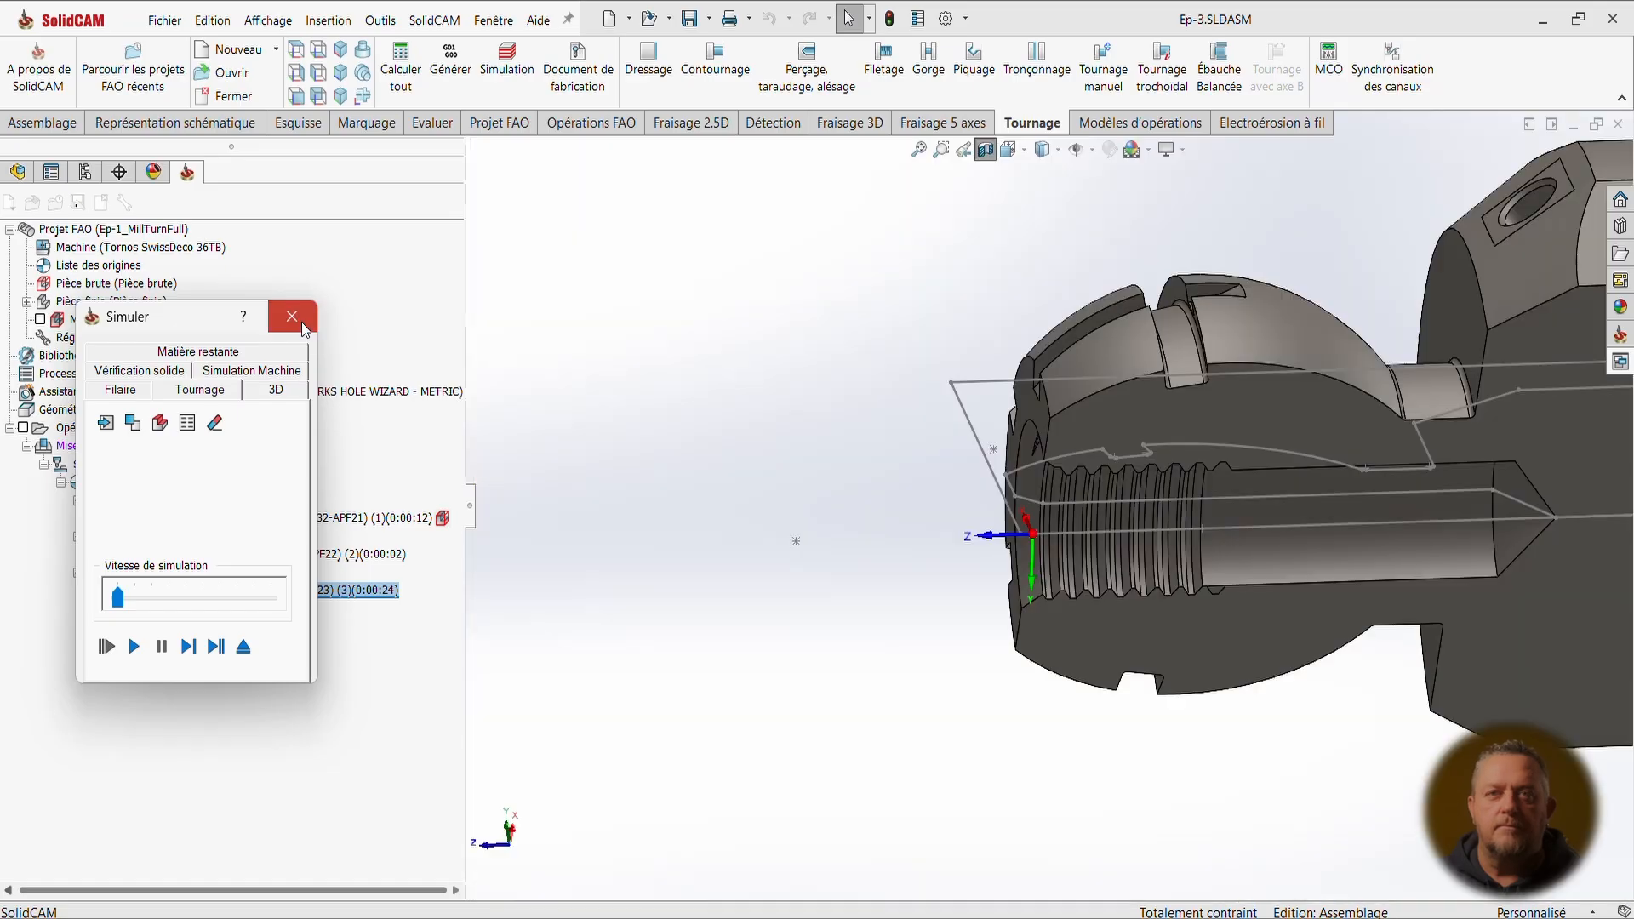
Turn off full retraction out of the hole in the G83 options and set the Distance de retrait to 0.5.
click(802, 259)
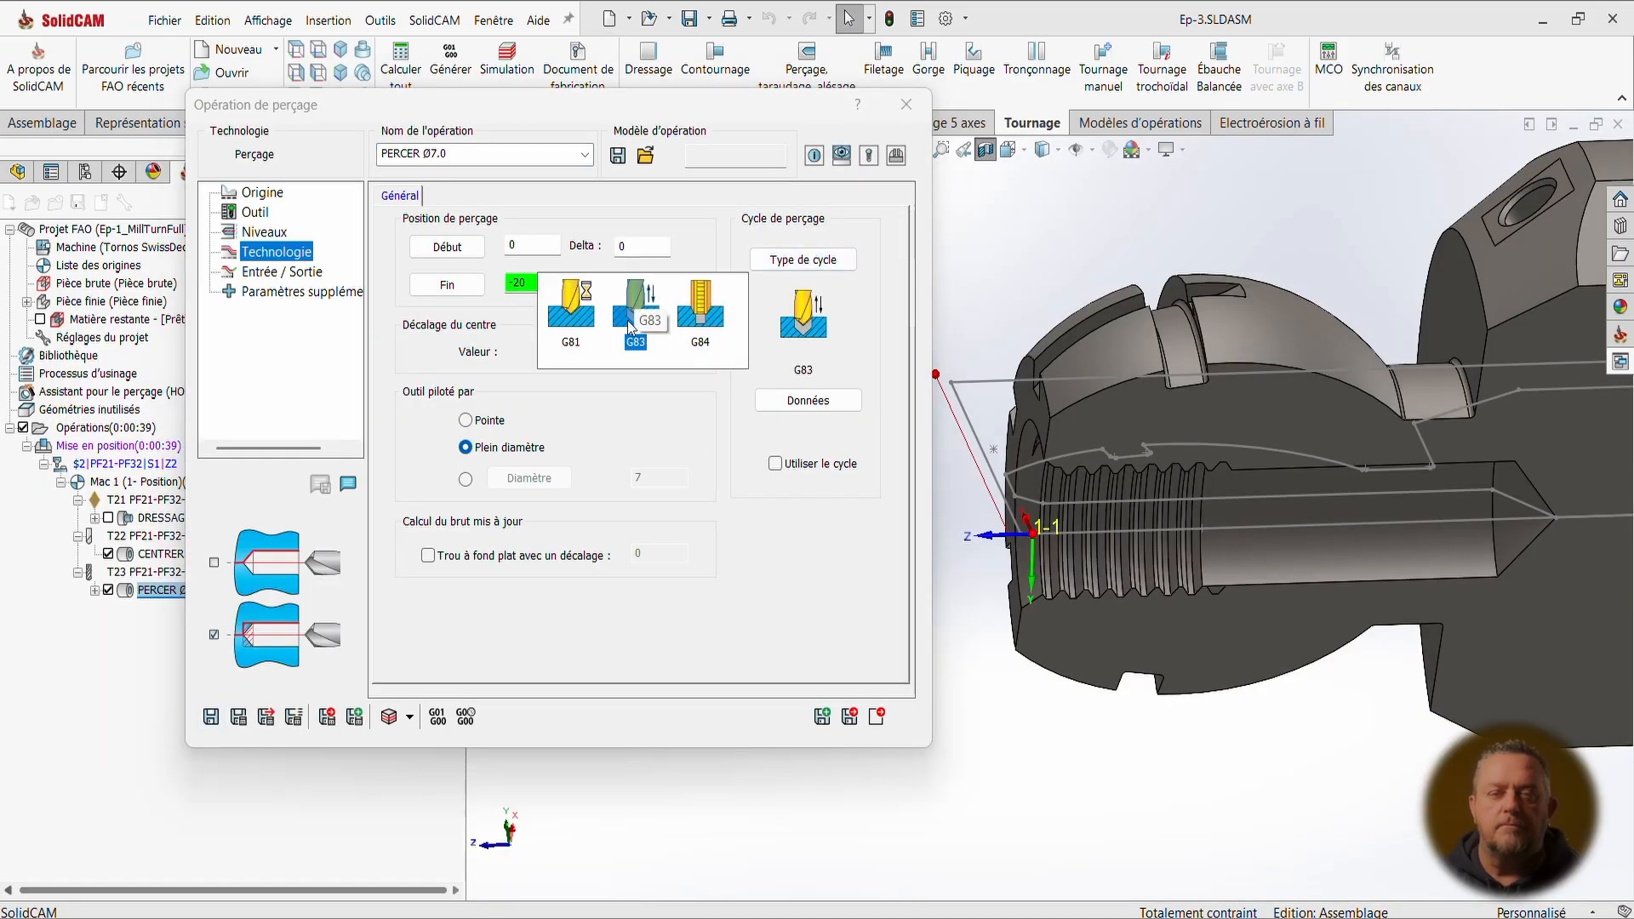
click(632, 324)
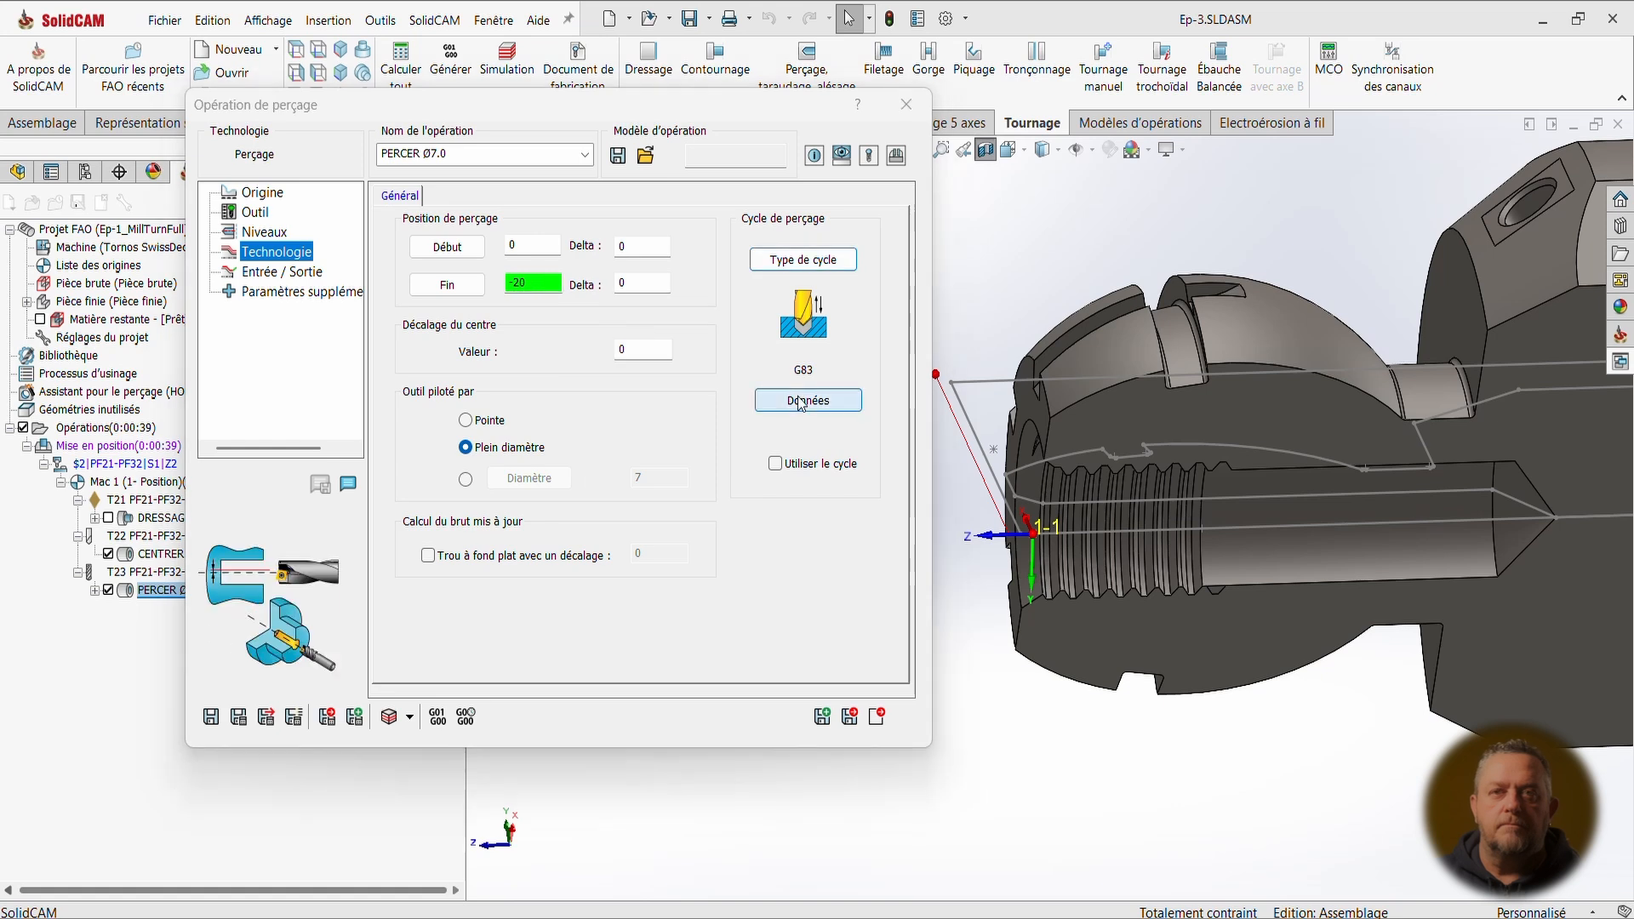
click(800, 402)
click(614, 341)
click(616, 342)
click(628, 366)
click(628, 359)
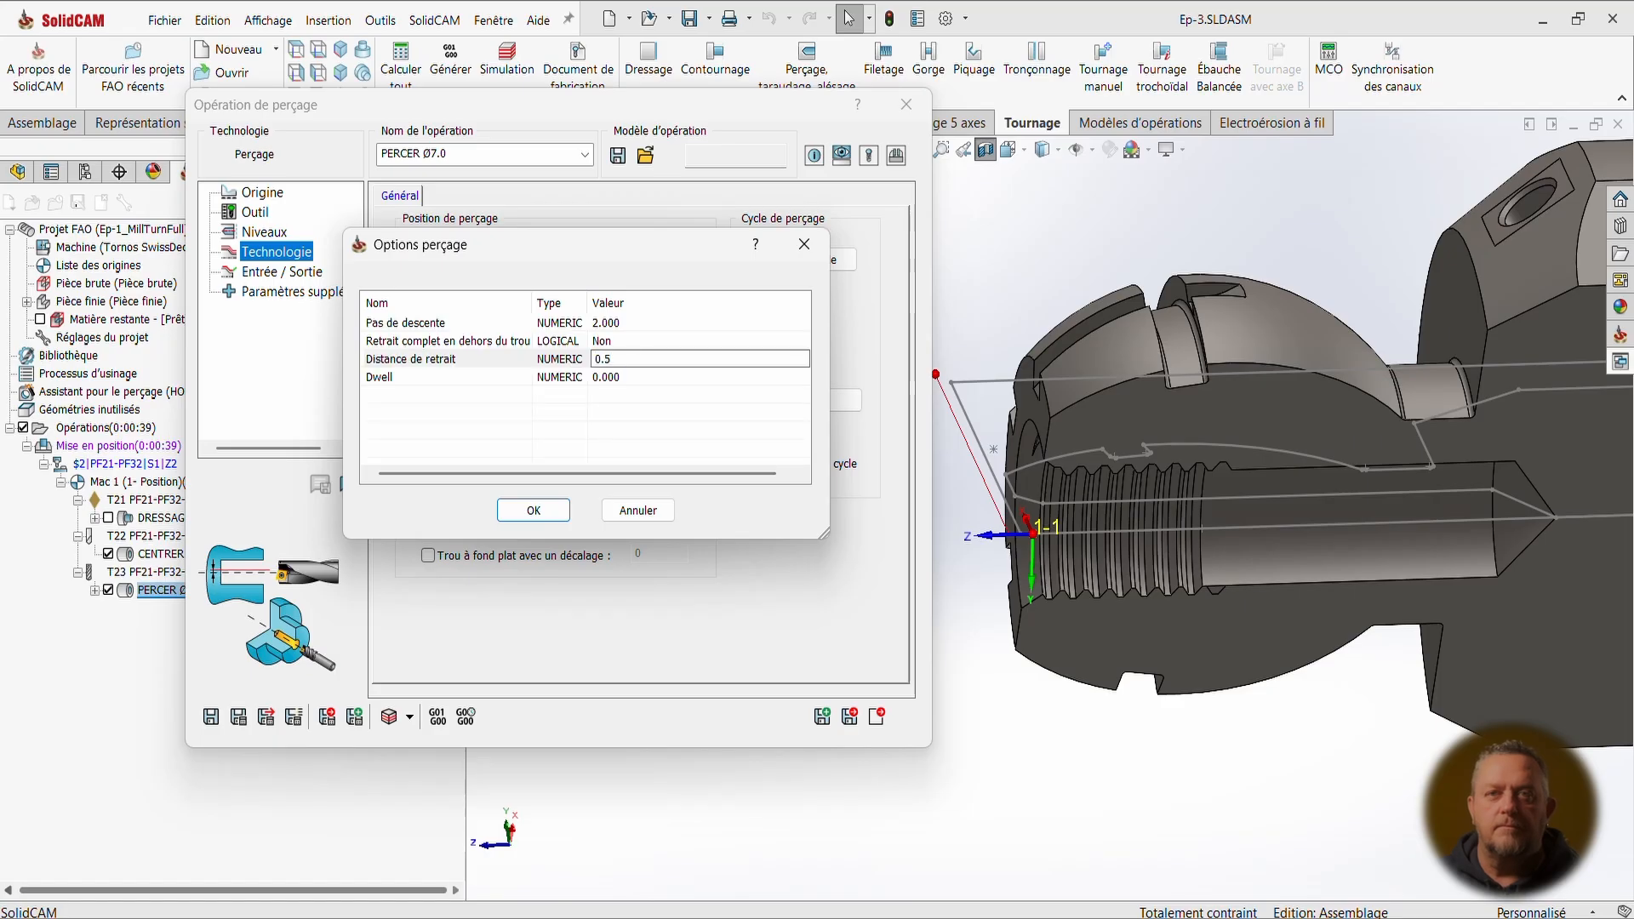
click(639, 376)
click(640, 375)
click(534, 510)
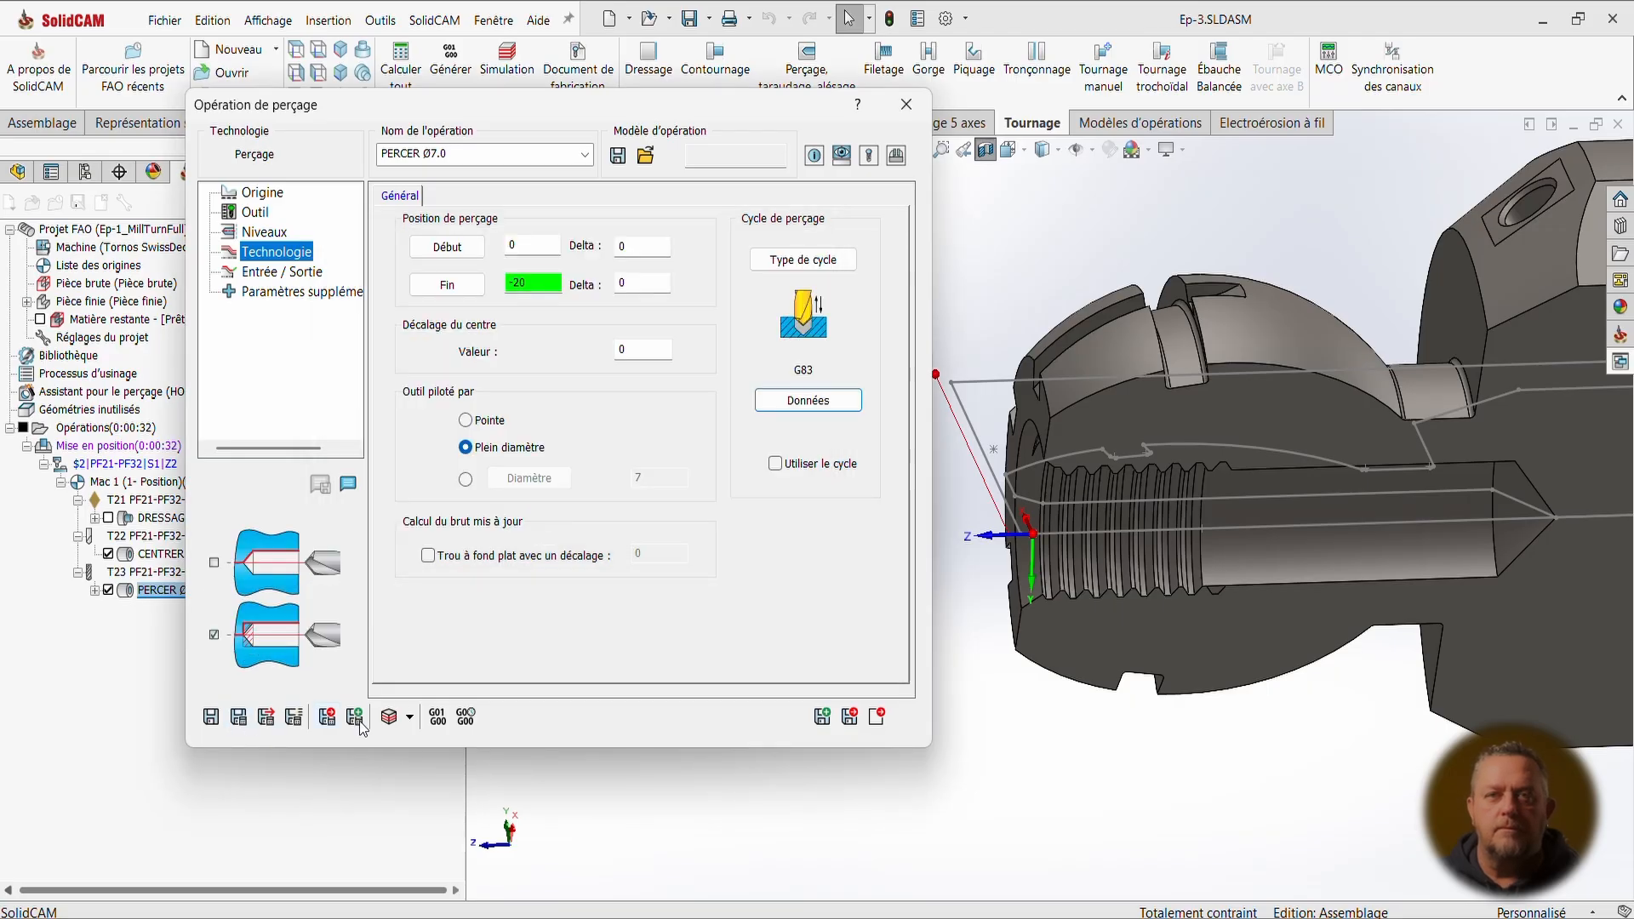
Simulate the partial-retraction pecking of PERCER Ø7.0 in the Tournage mode, and exit the drilling operation.
click(391, 717)
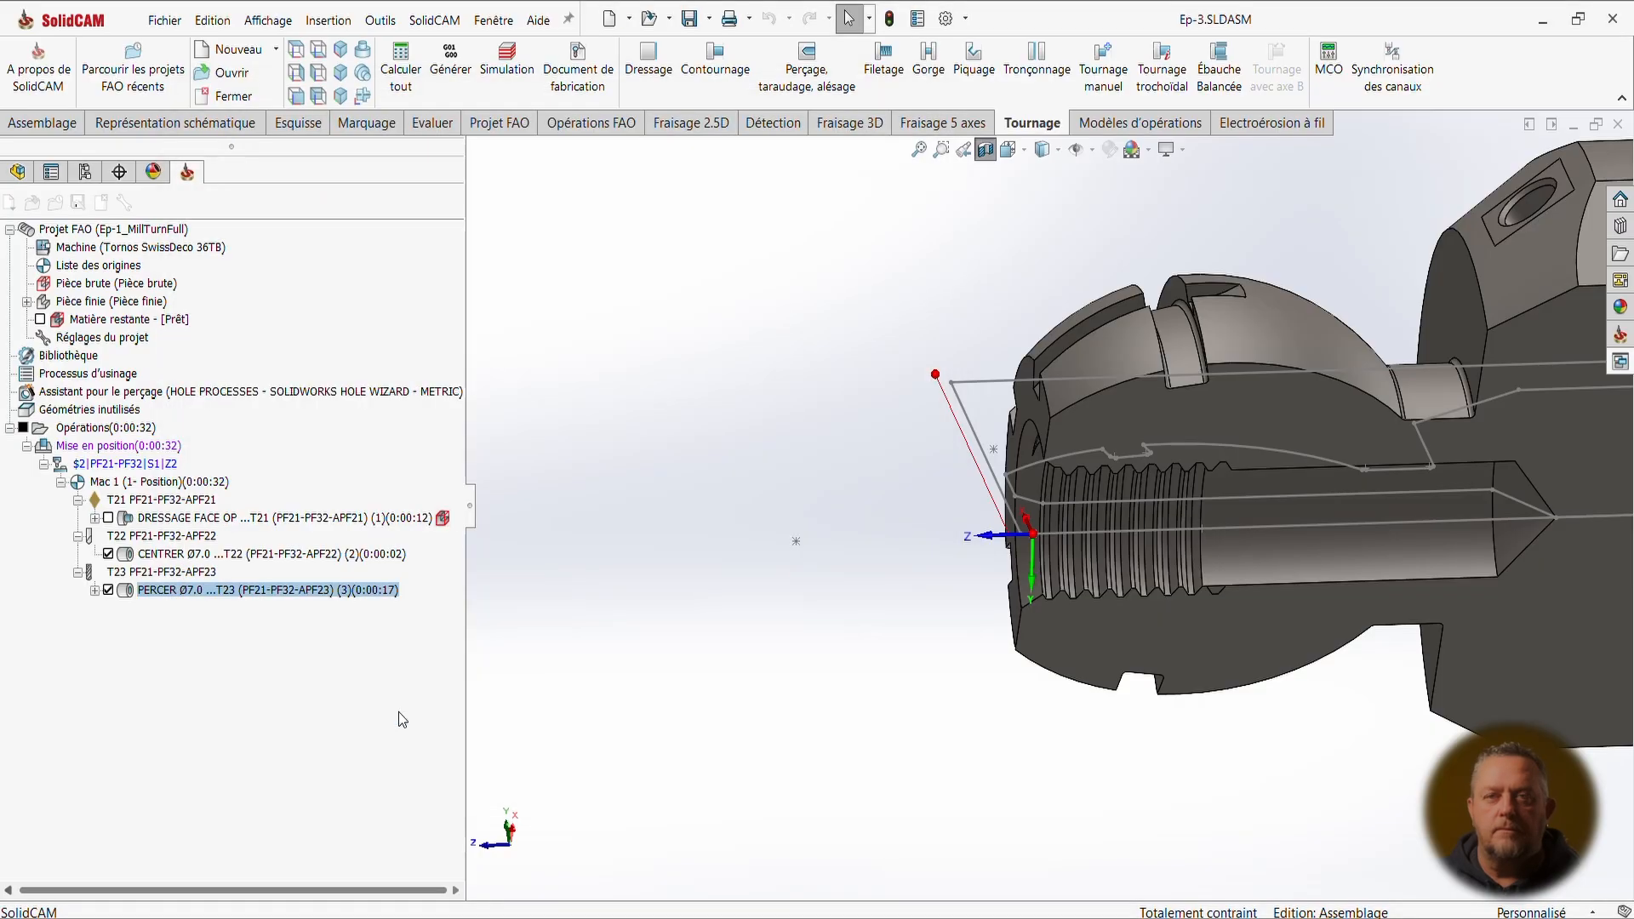
click(207, 397)
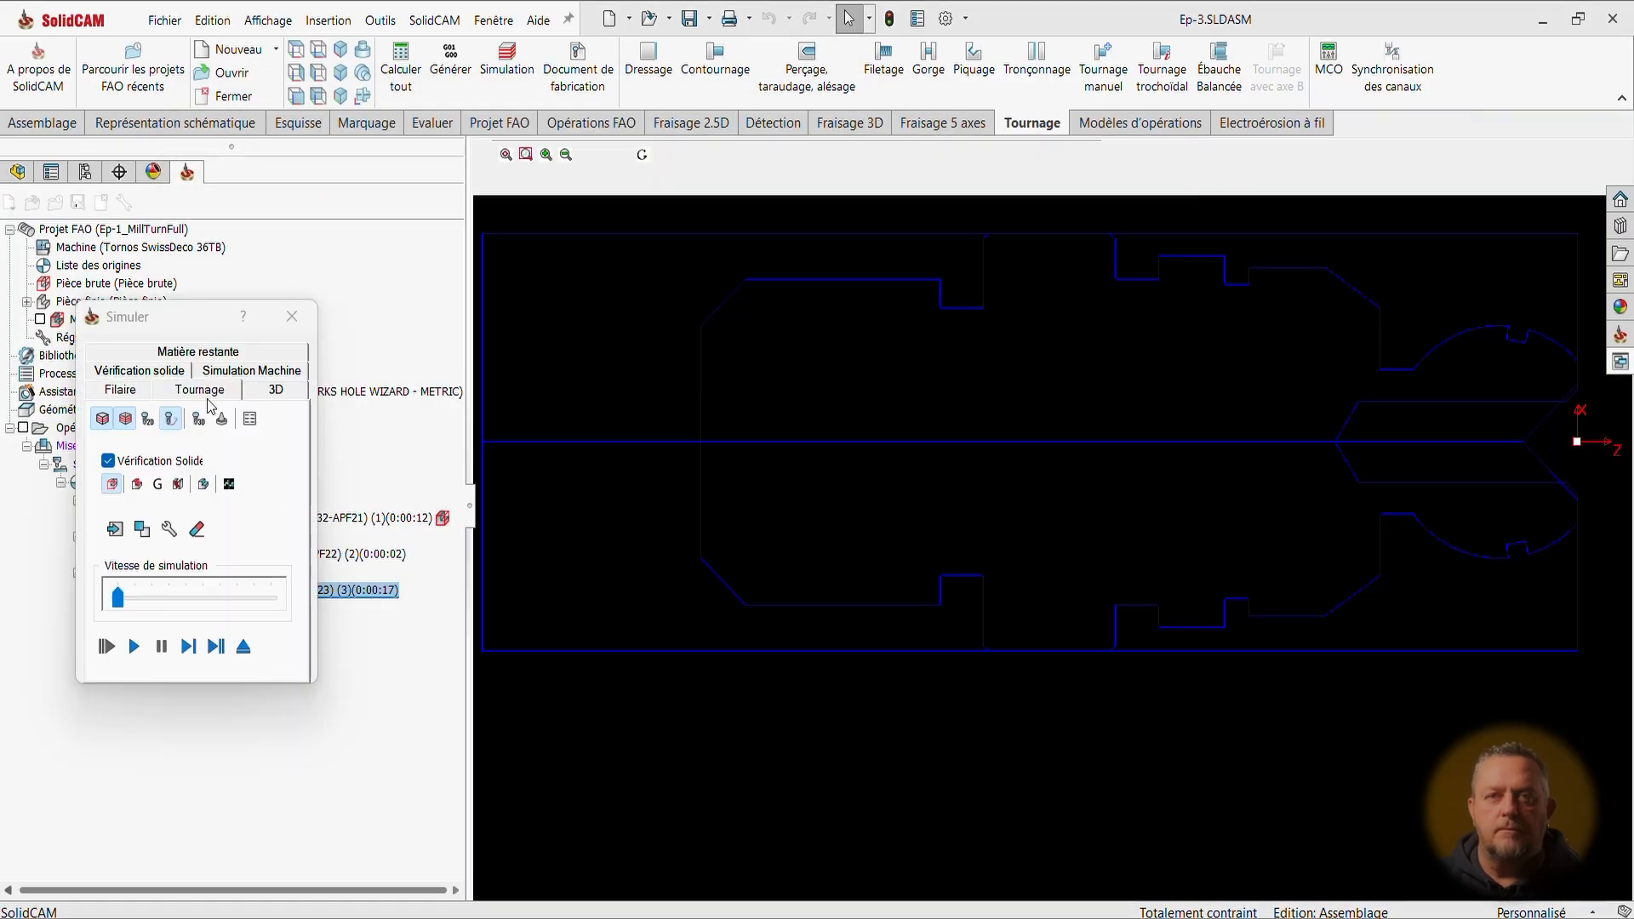
scroll(1425, 256, up, 3)
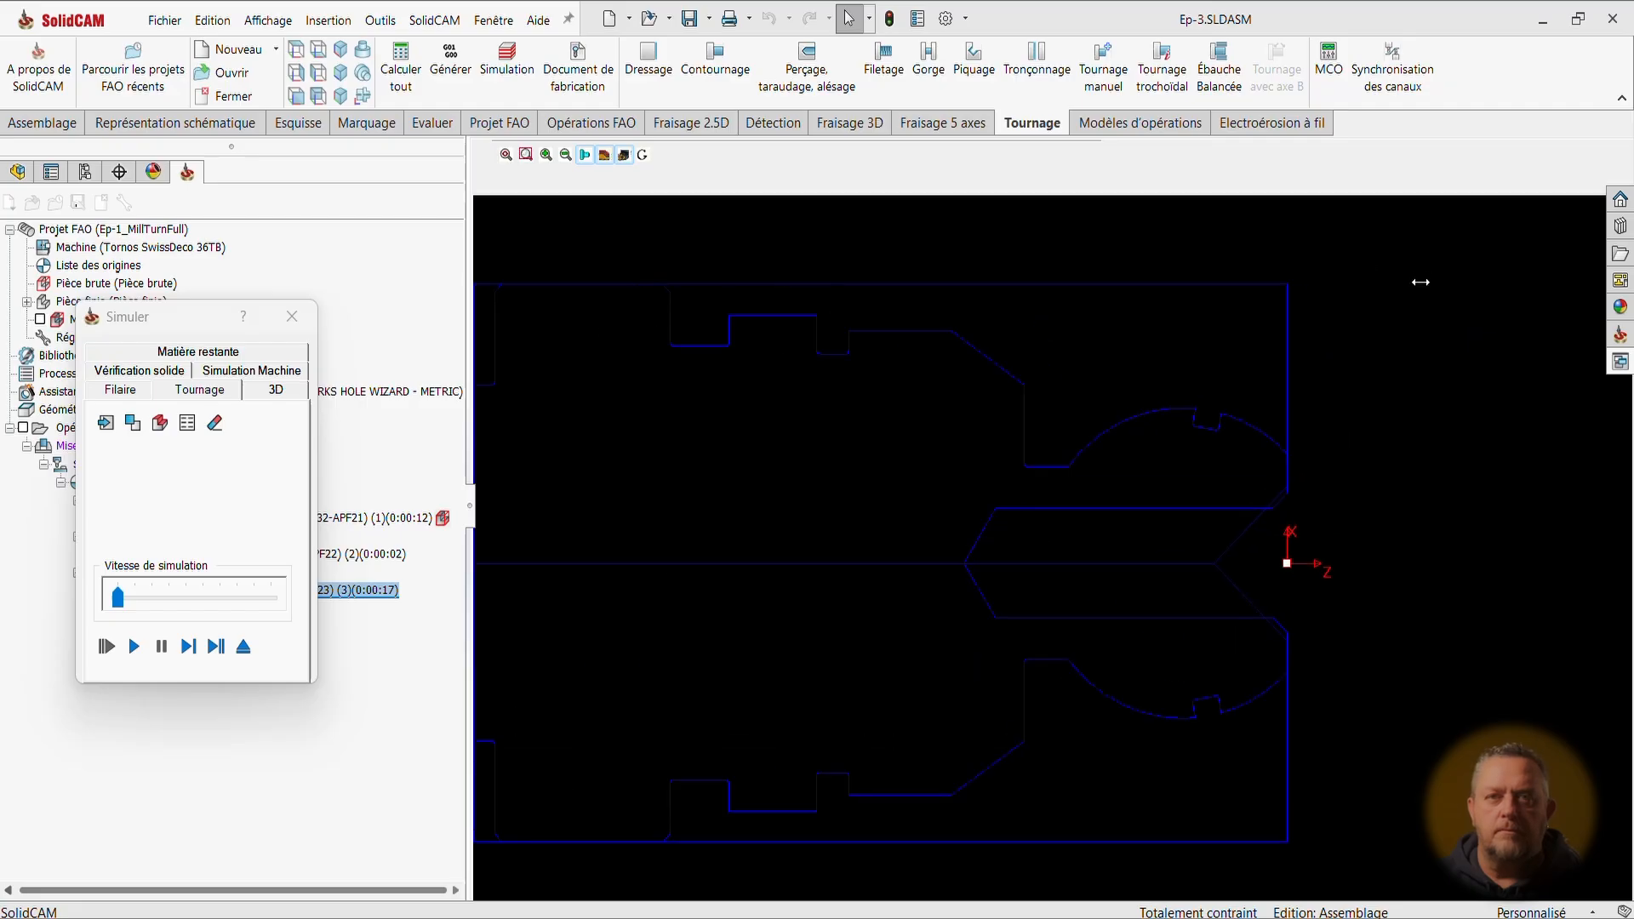
click(135, 647)
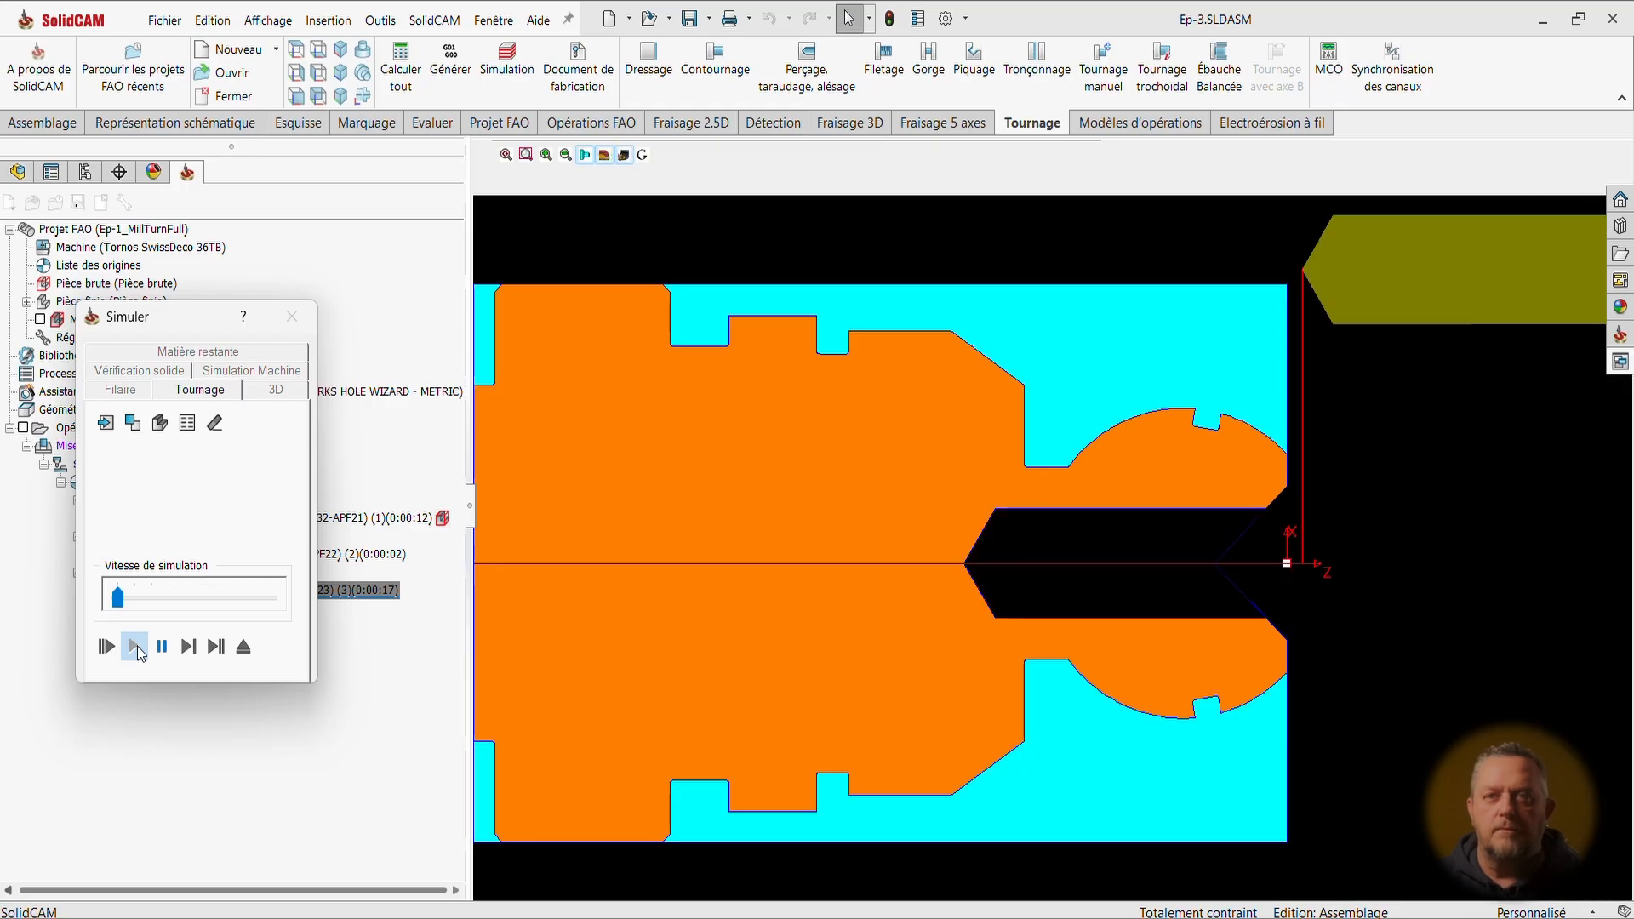
click(291, 316)
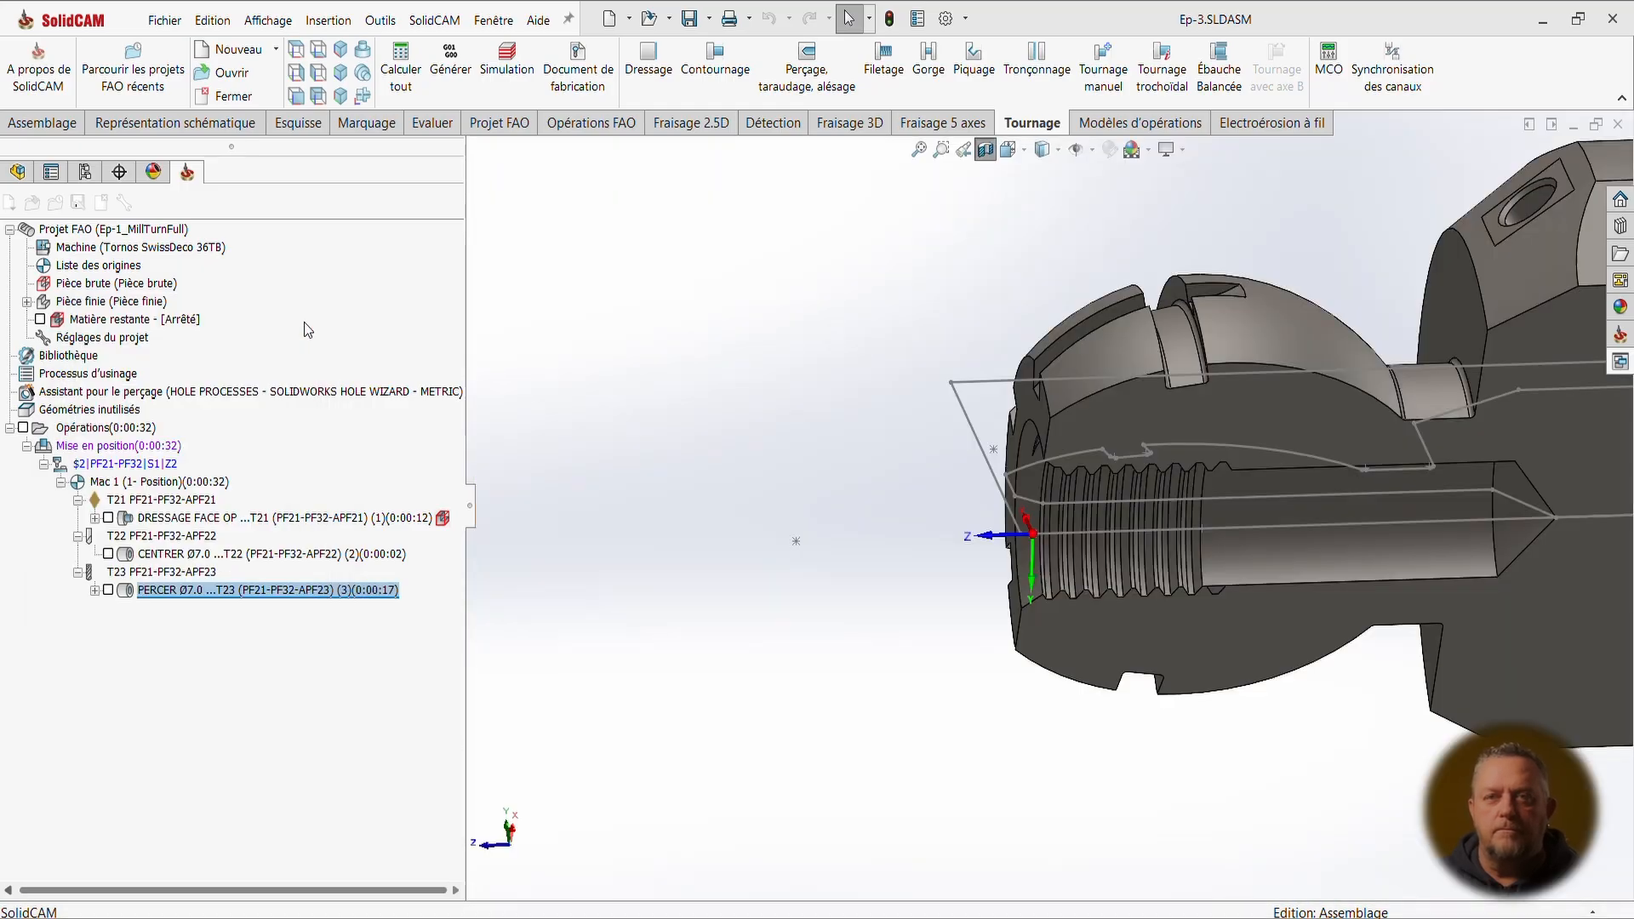
click(849, 717)
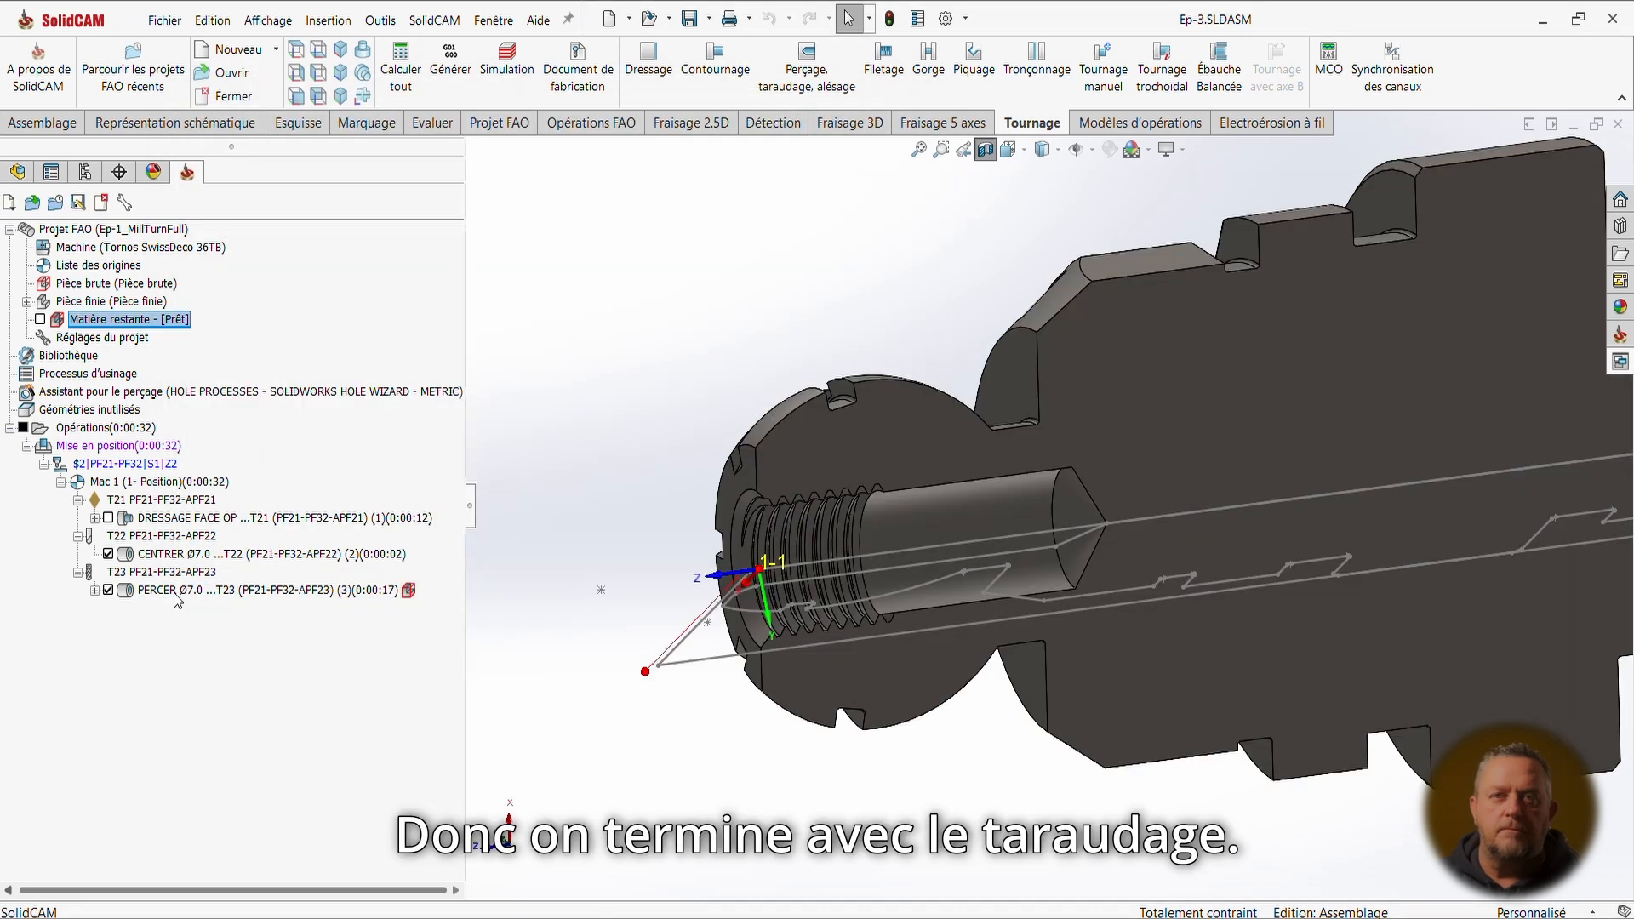
Duplicate the PERCER Ø7.0 operation and name the copy TARAUDER M8.0.
click(173, 592)
double_click(174, 592)
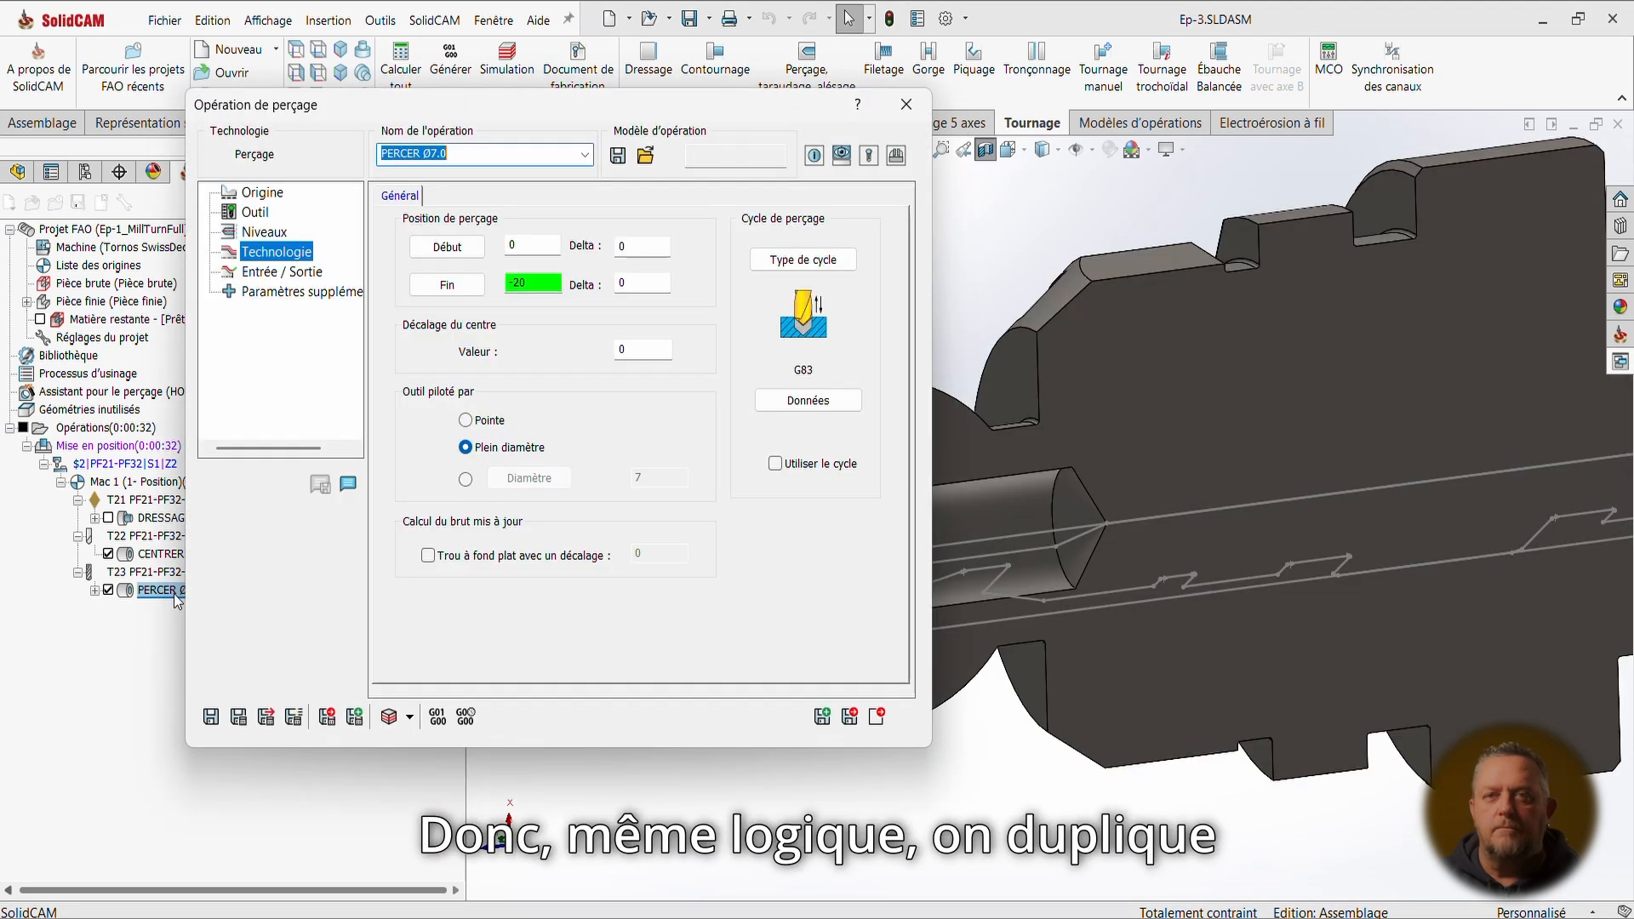
click(822, 718)
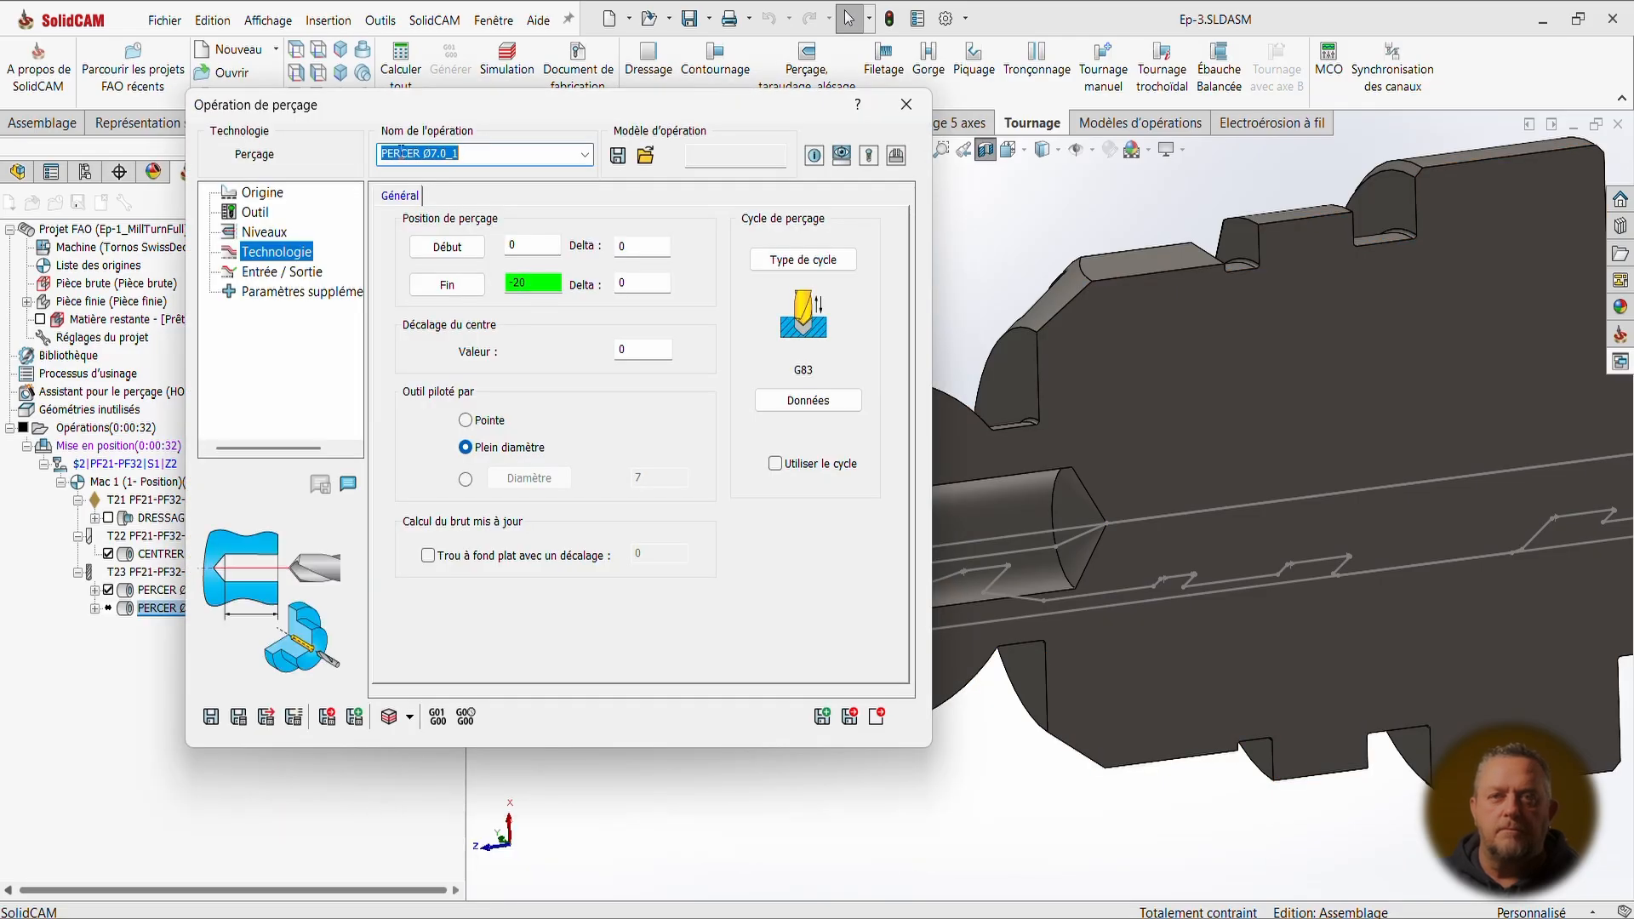
click(422, 153)
triple_click(462, 154)
text(TARAUDER M8.0)
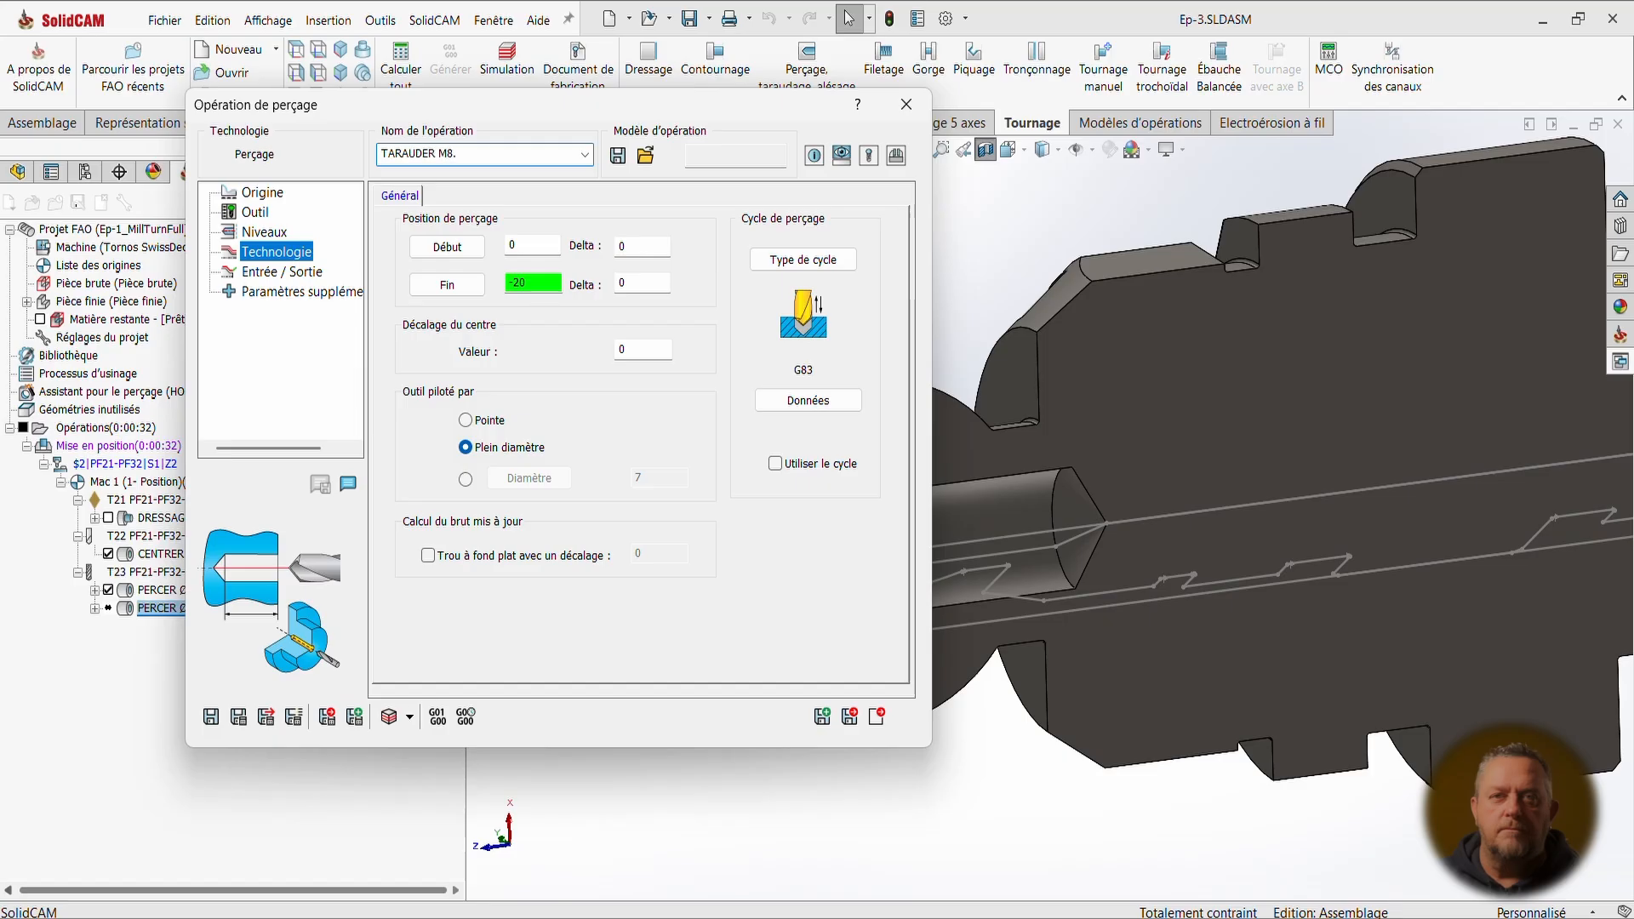
Pick the inner end of the bore's thread as the tapping end point and set its Z to -8.
click(459, 289)
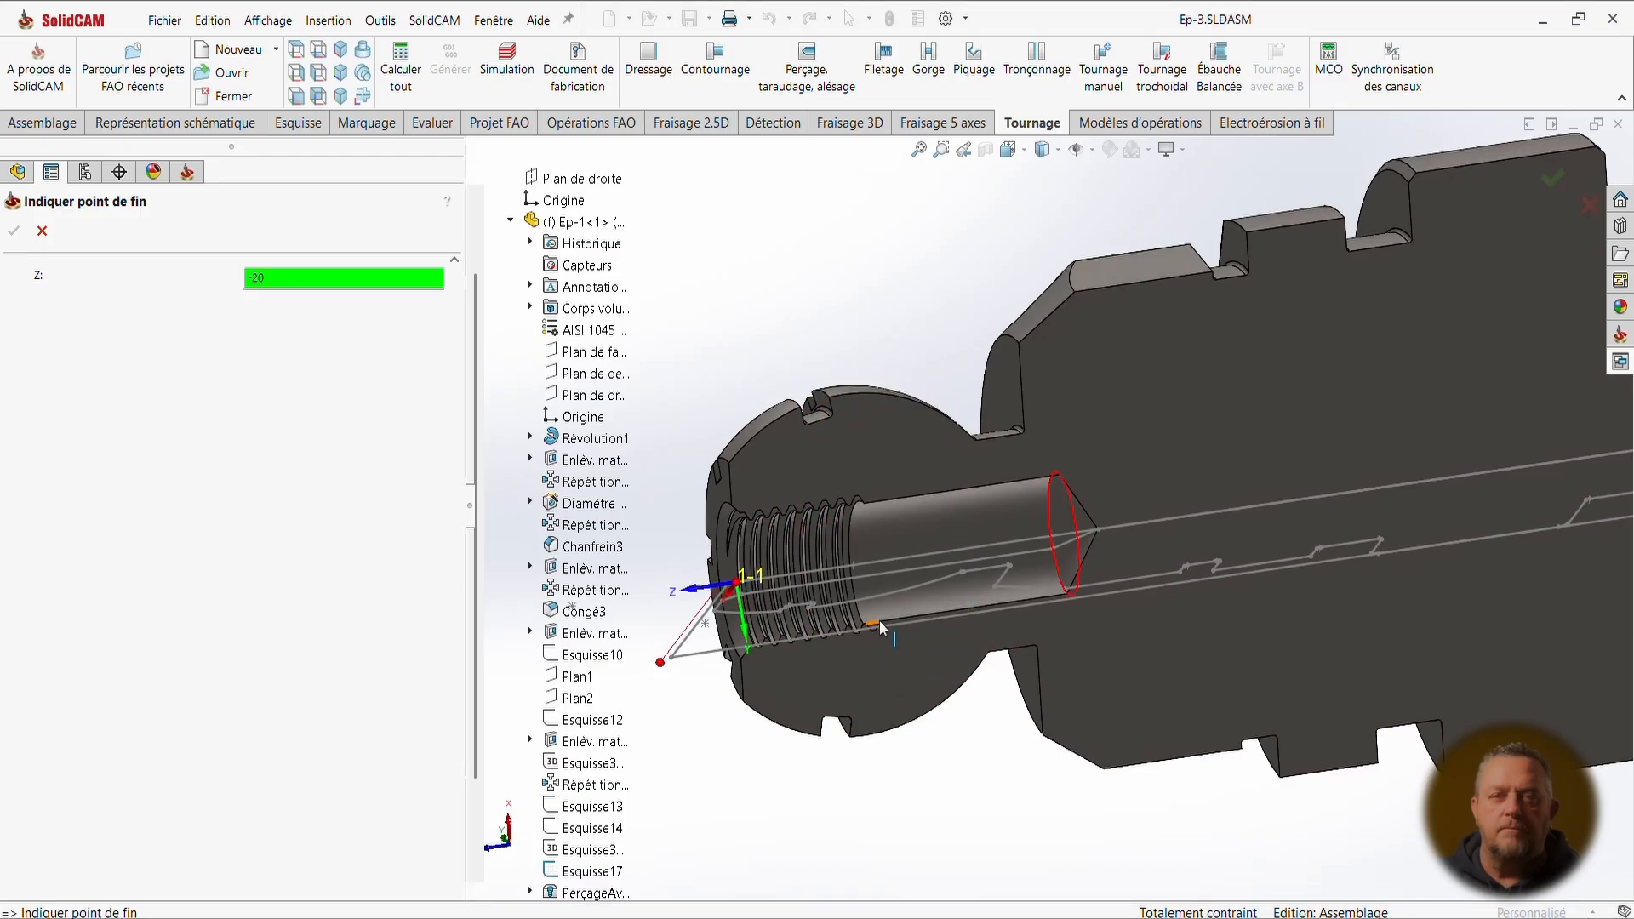
scroll(880, 620, down, 2)
scroll(871, 629, down, 3)
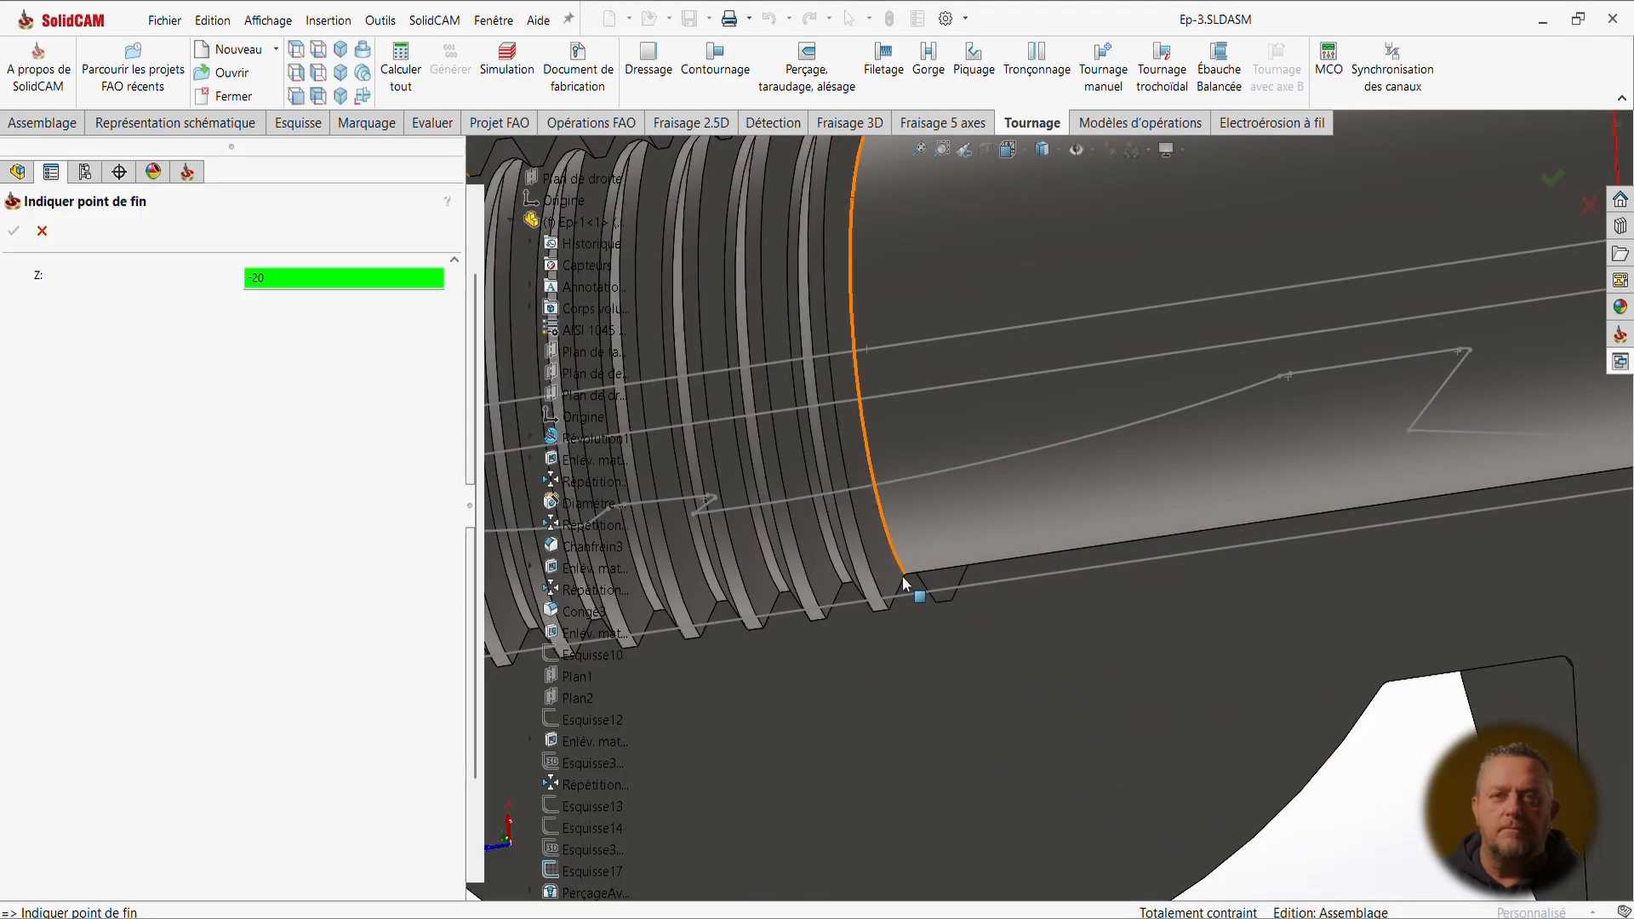
click(903, 583)
scroll(906, 583, up, 2)
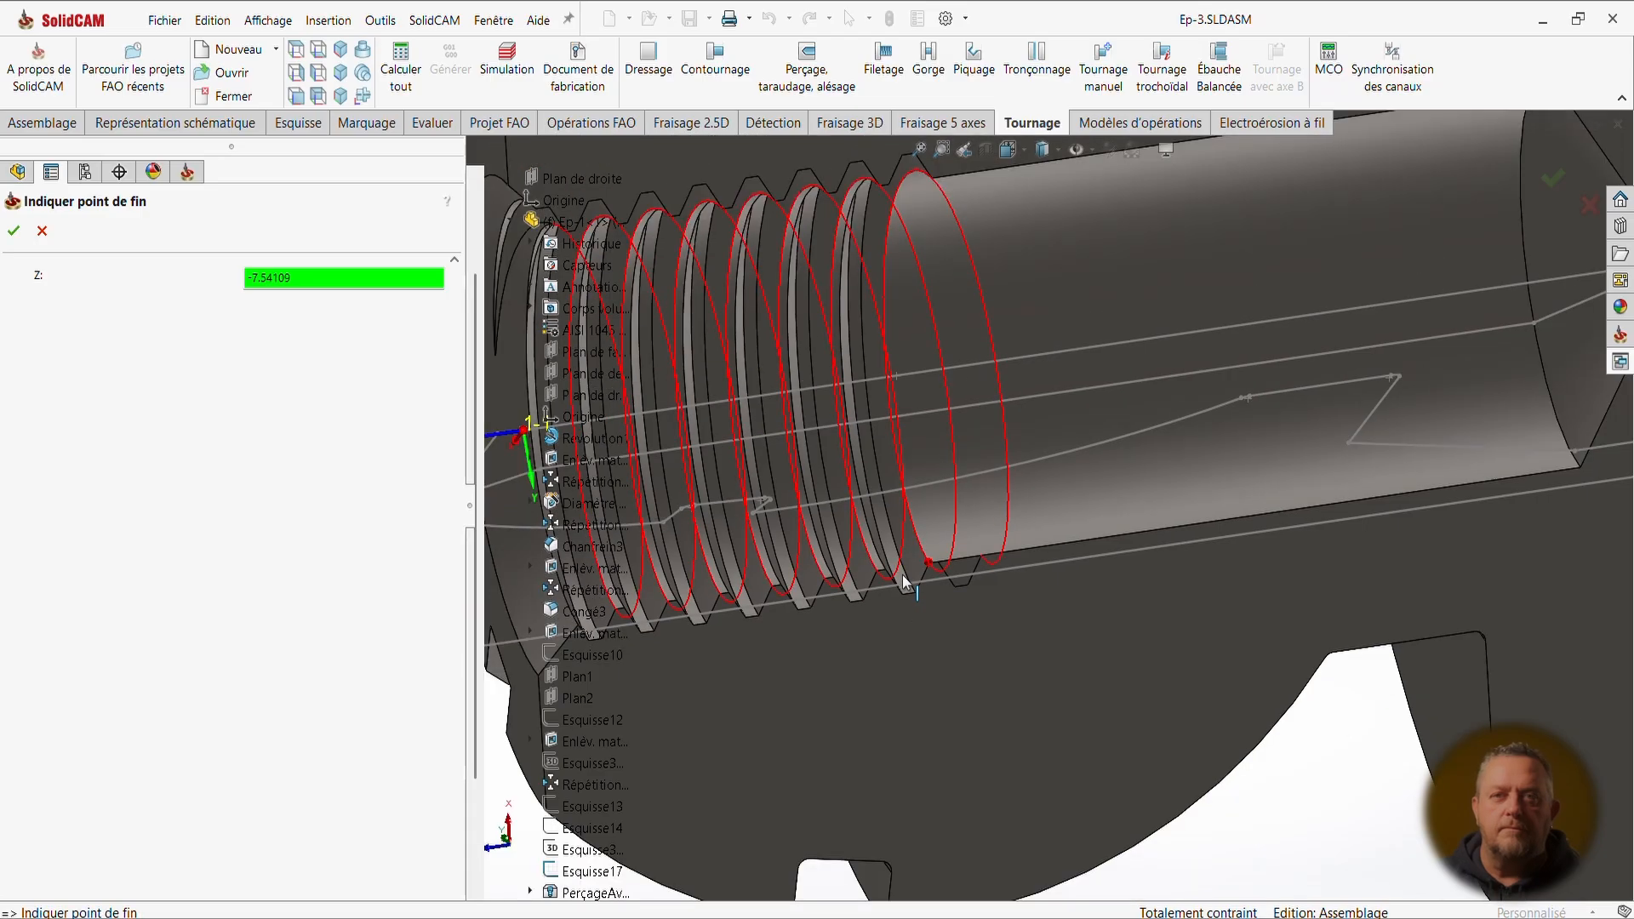
scroll(904, 582, up, 4)
drag(300, 276, 248, 277)
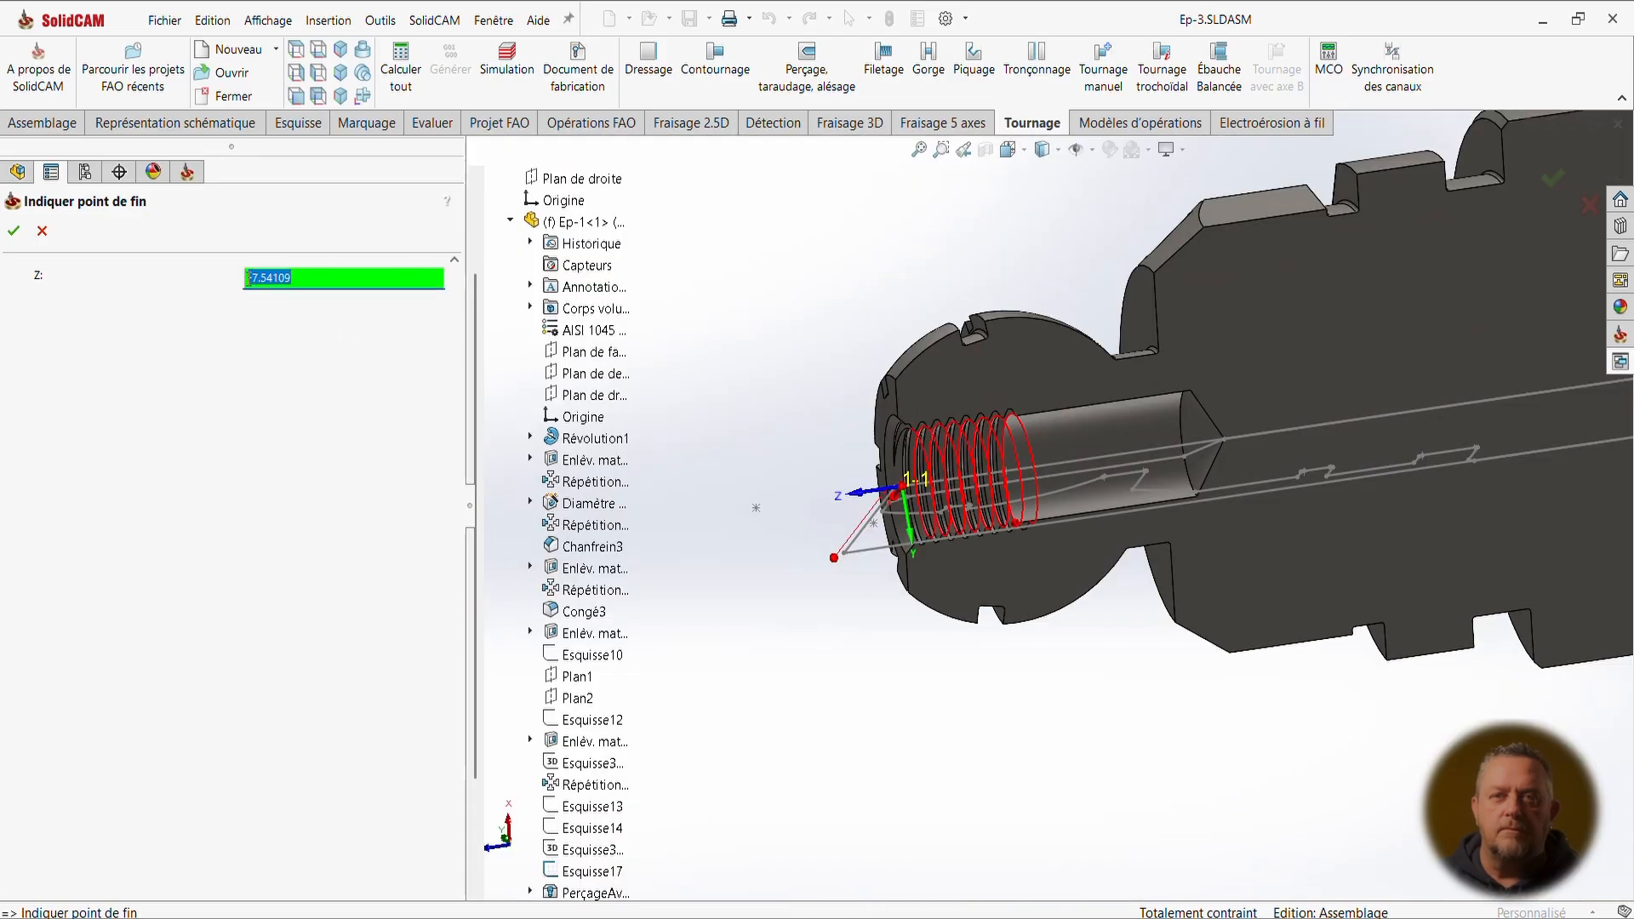
text(8)
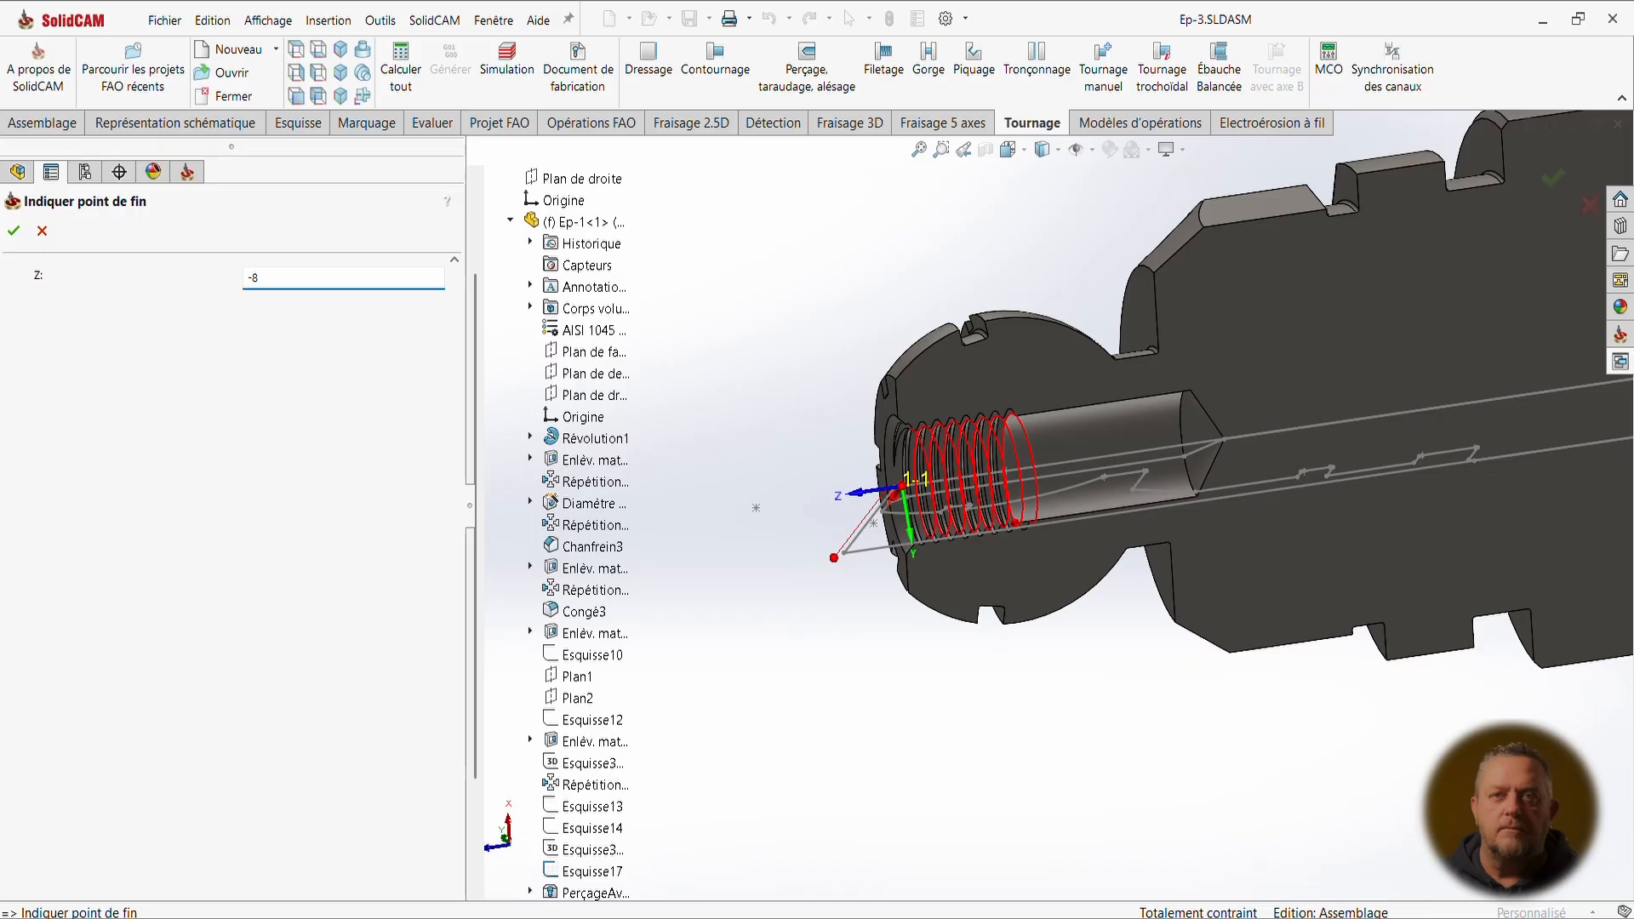
click(15, 235)
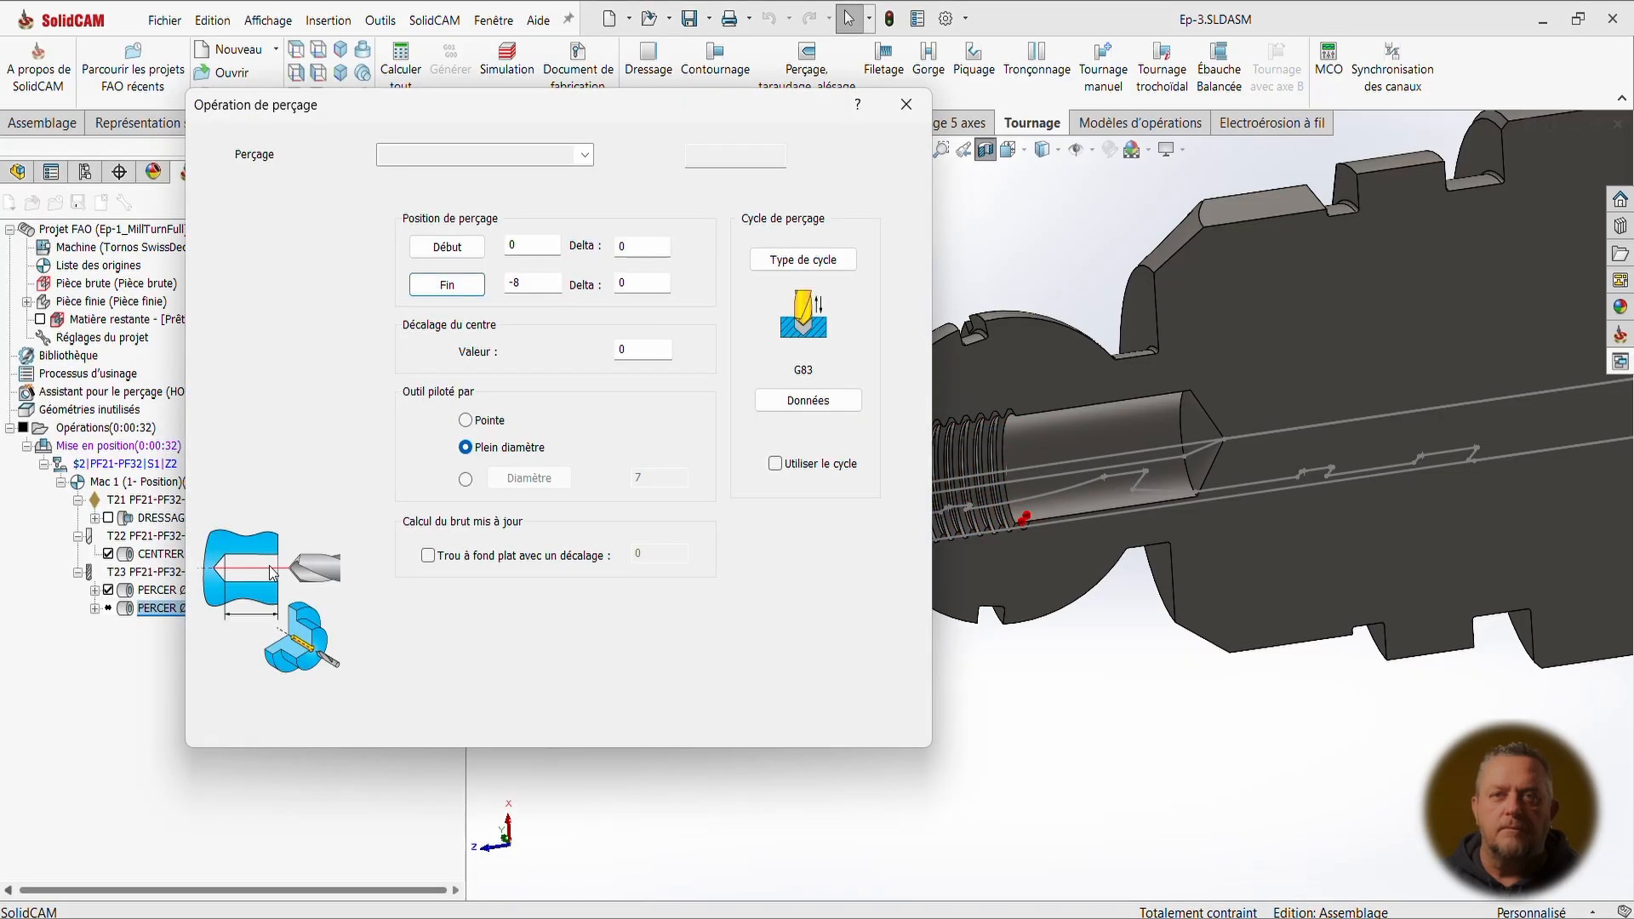
Copy the stationary tool holder D32 from station PF23 to station PF24 in the operation's tool library.
click(257, 213)
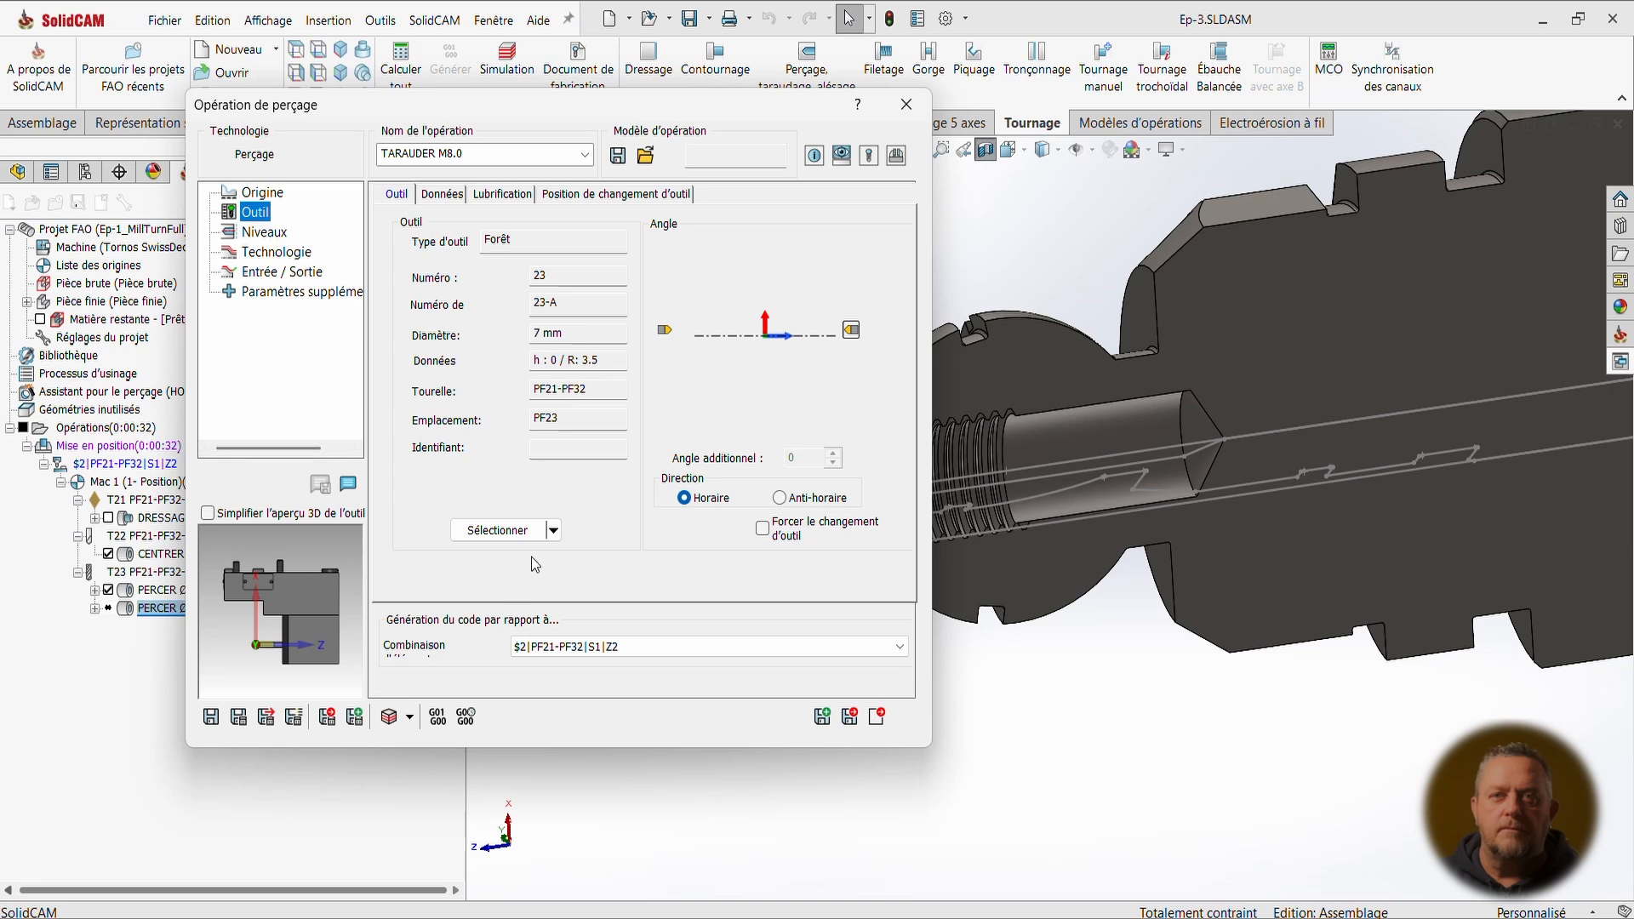
click(522, 524)
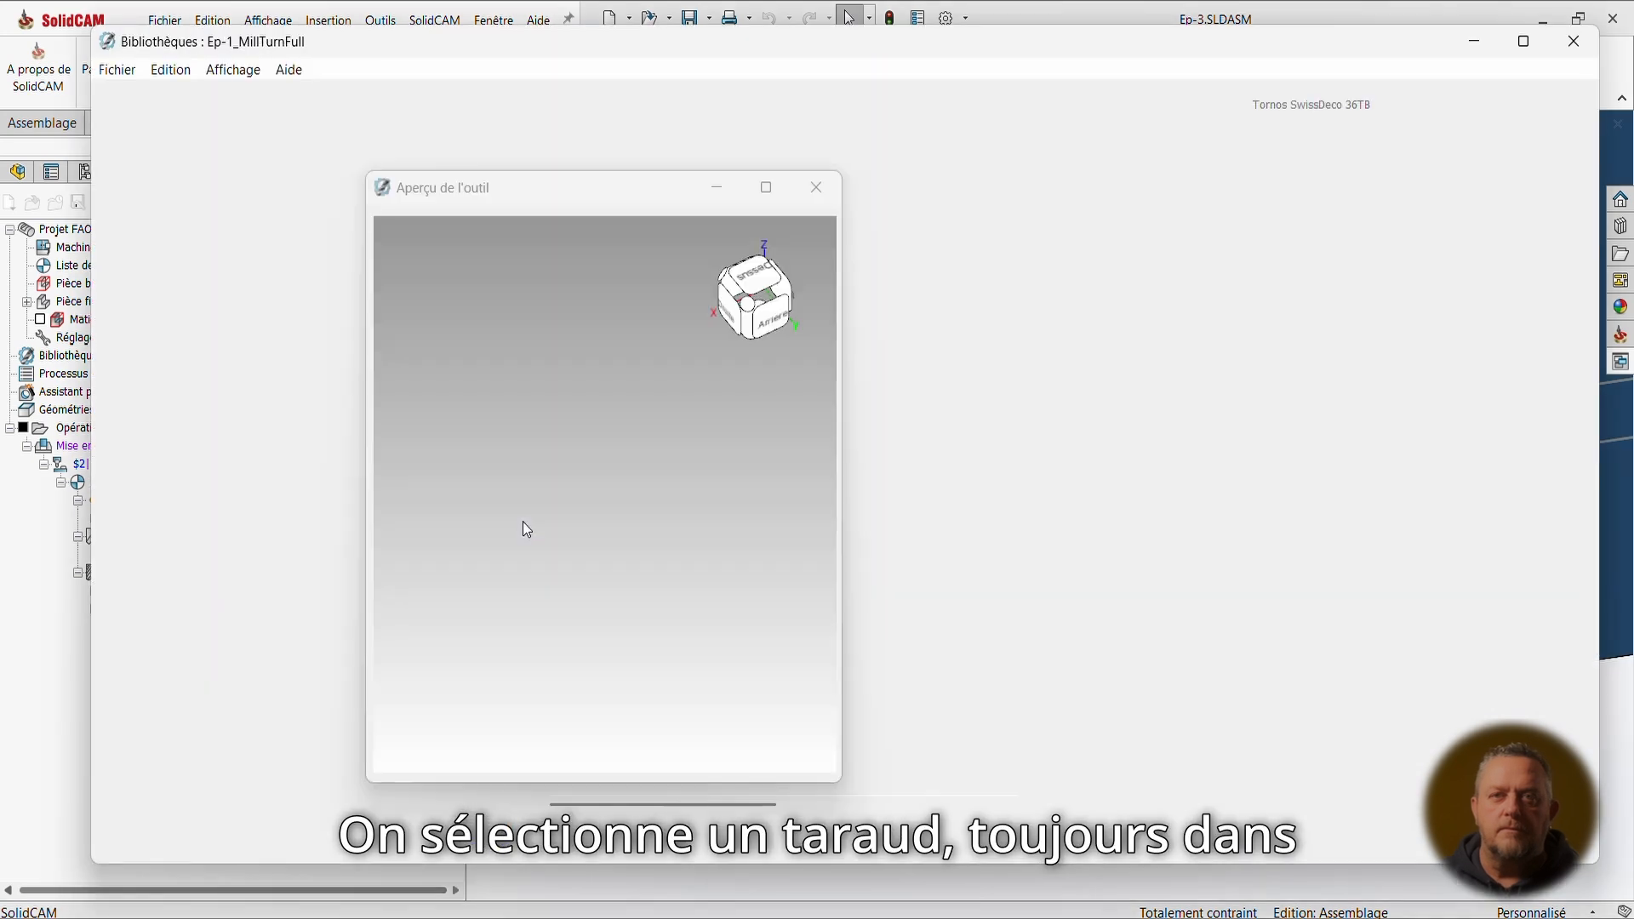
drag(608, 196, 1353, 201)
scroll(766, 323, down, 3)
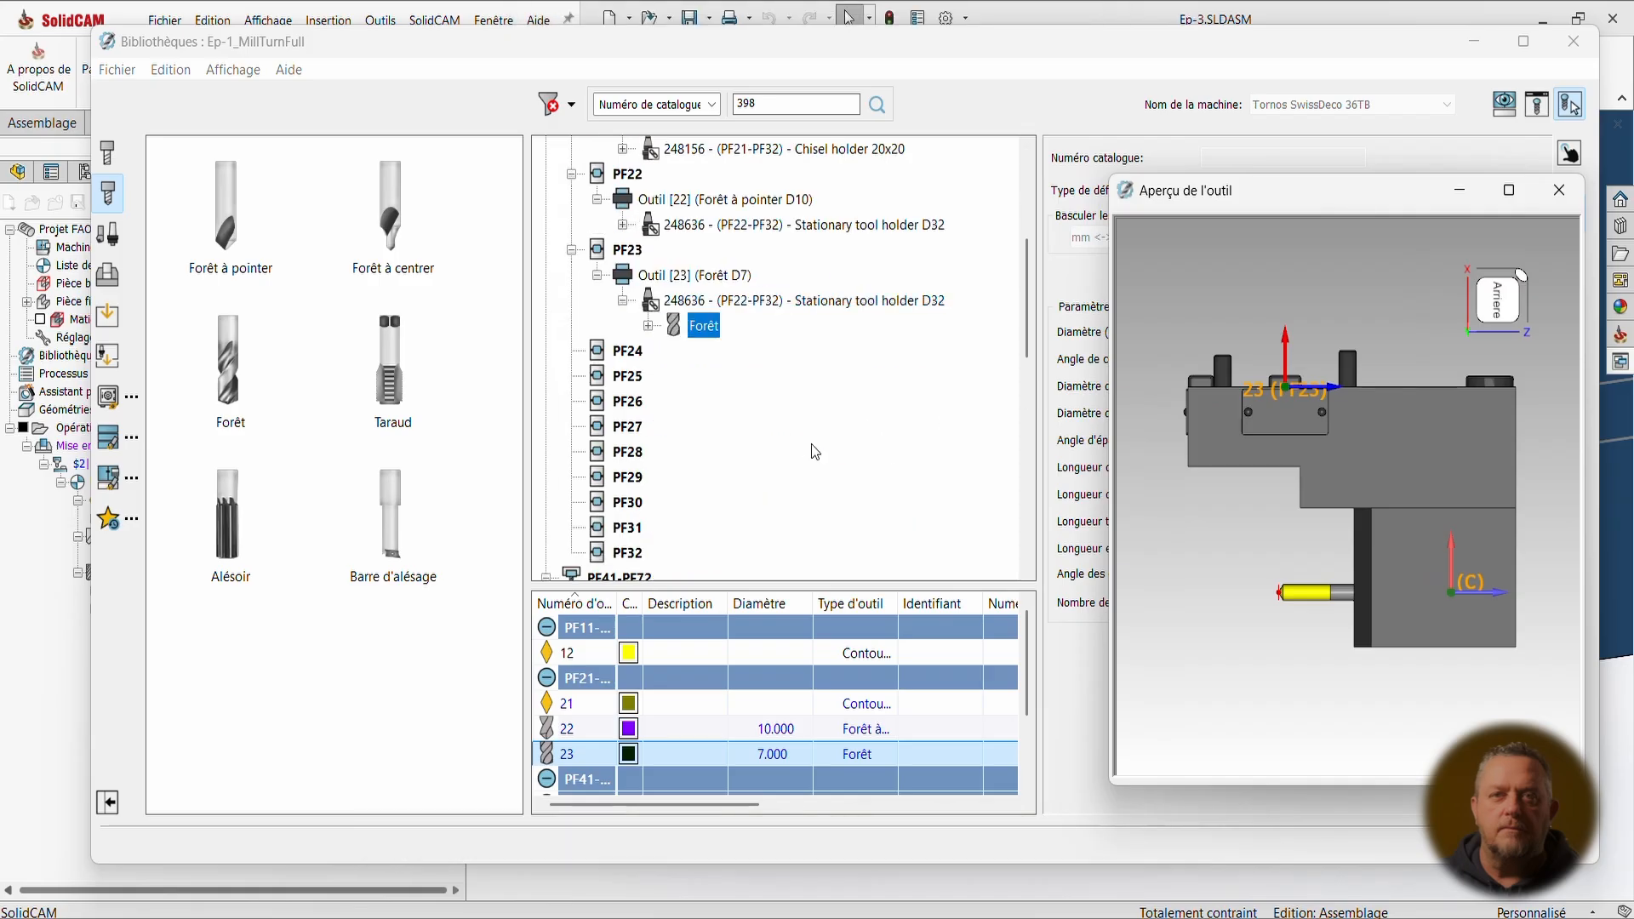
click(764, 303)
right_click(762, 306)
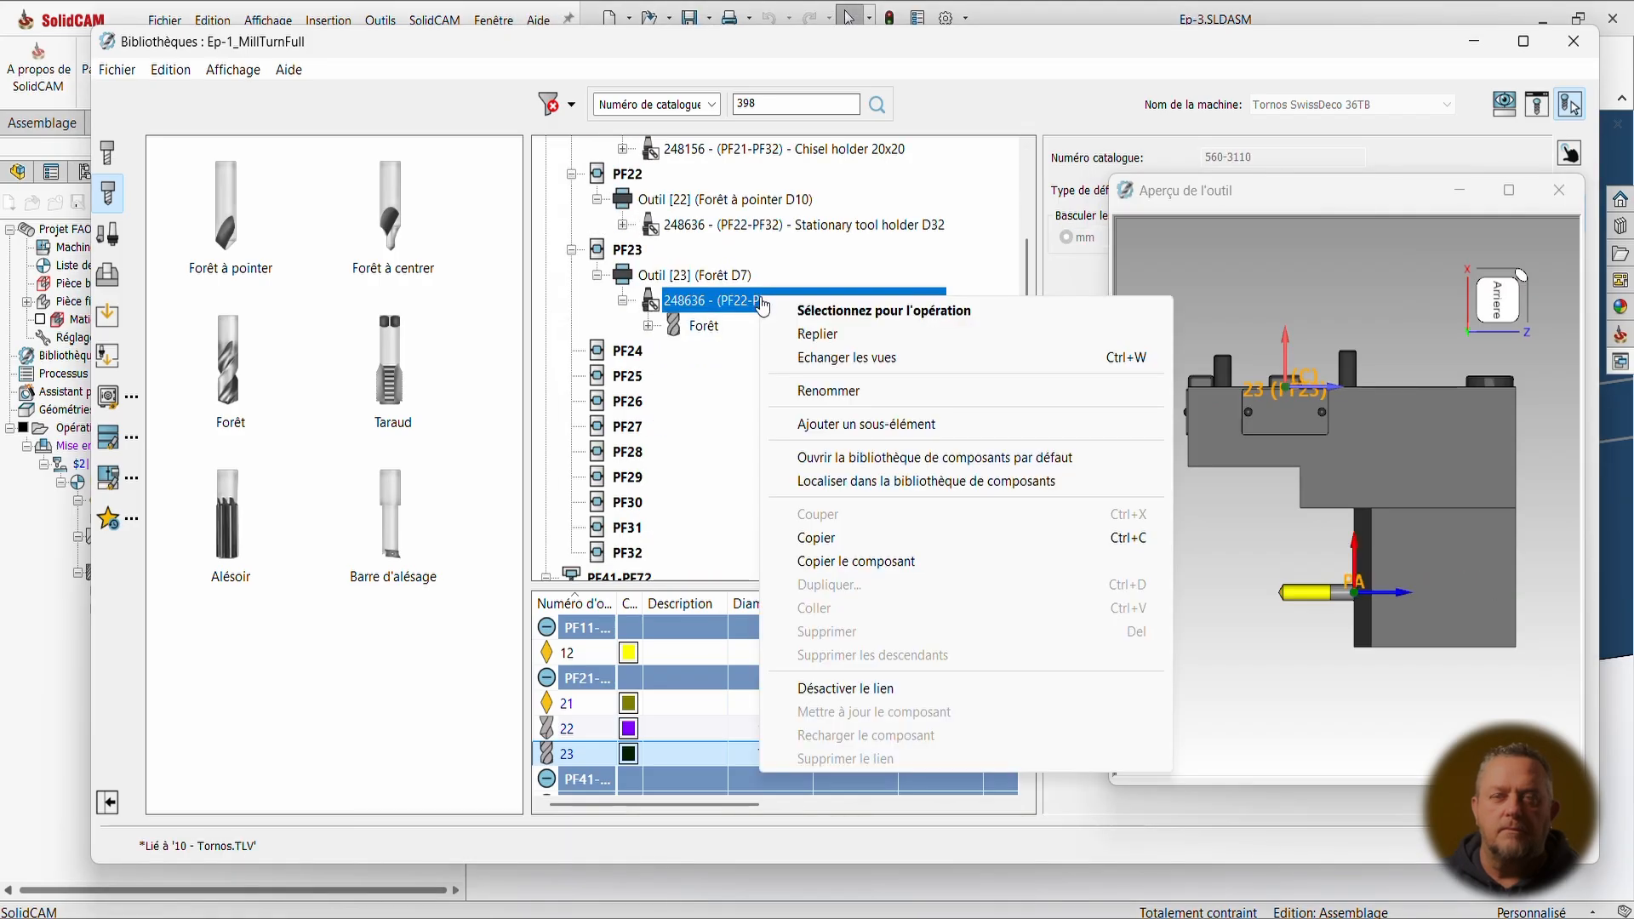
click(830, 538)
right_click(629, 350)
click(711, 475)
Add a Taraud to the holder on PF24 and set its thread diameter to 8 mm, keeping the tool preview clear of its parameters.
drag(388, 354, 720, 399)
drag(1304, 197, 300, 245)
click(1217, 356)
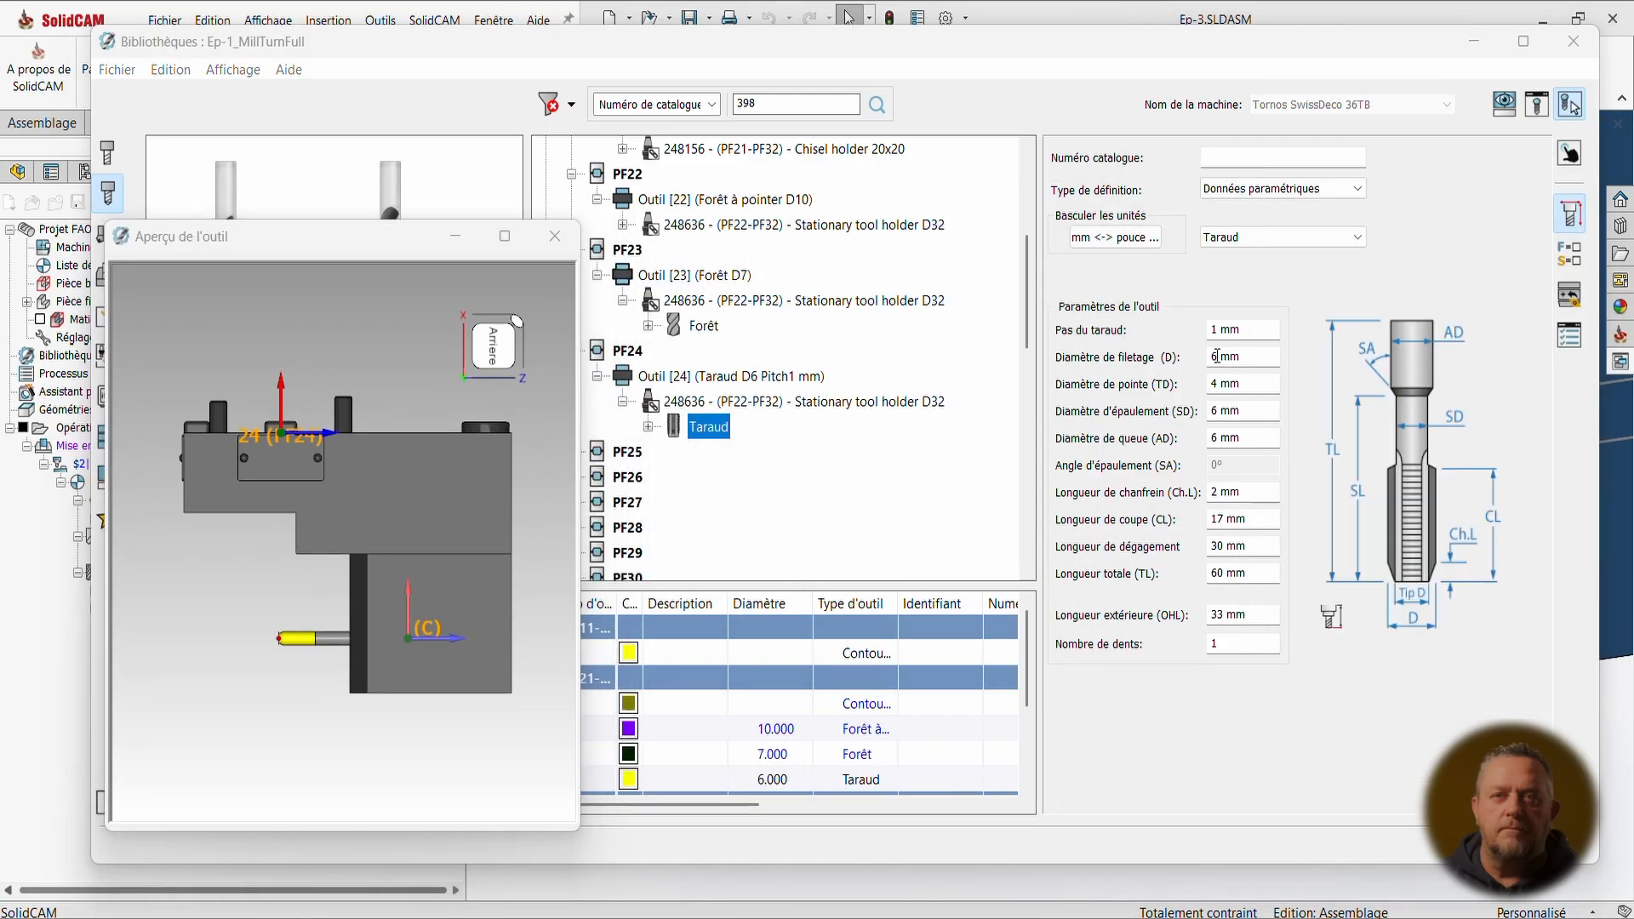
key(BackSpace)
text(8)
key(Tab)
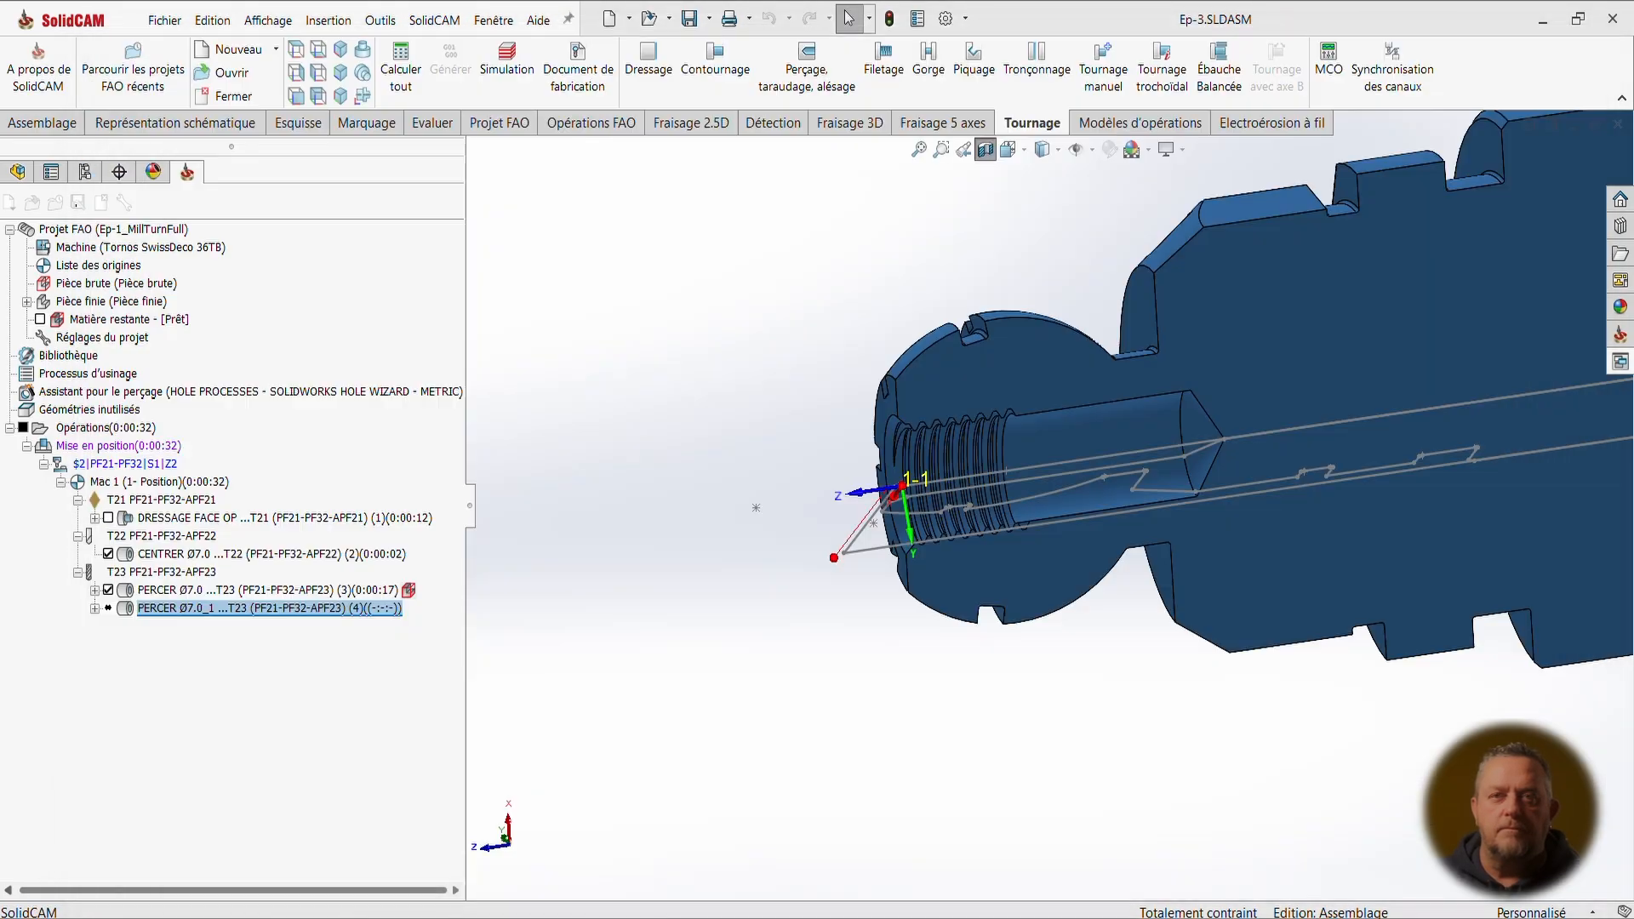
Assign the 8 mm Taraud from station PF24 to TARAUDER M8.0 and review the operation's levels, technology and entry/exit settings.
click(1571, 104)
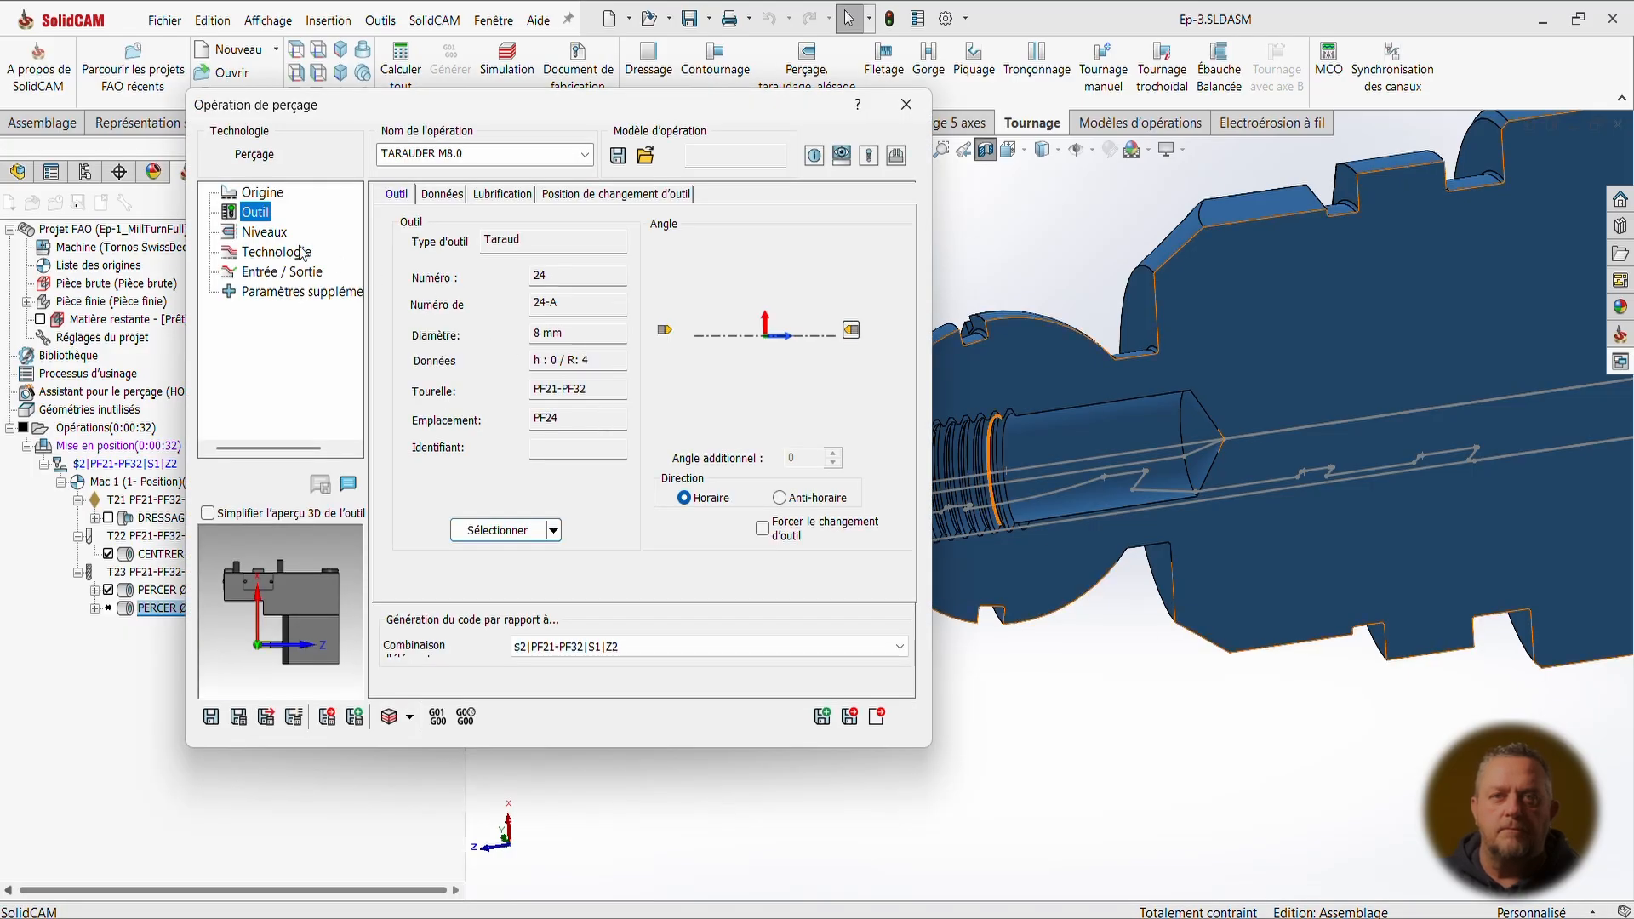
click(264, 232)
click(277, 251)
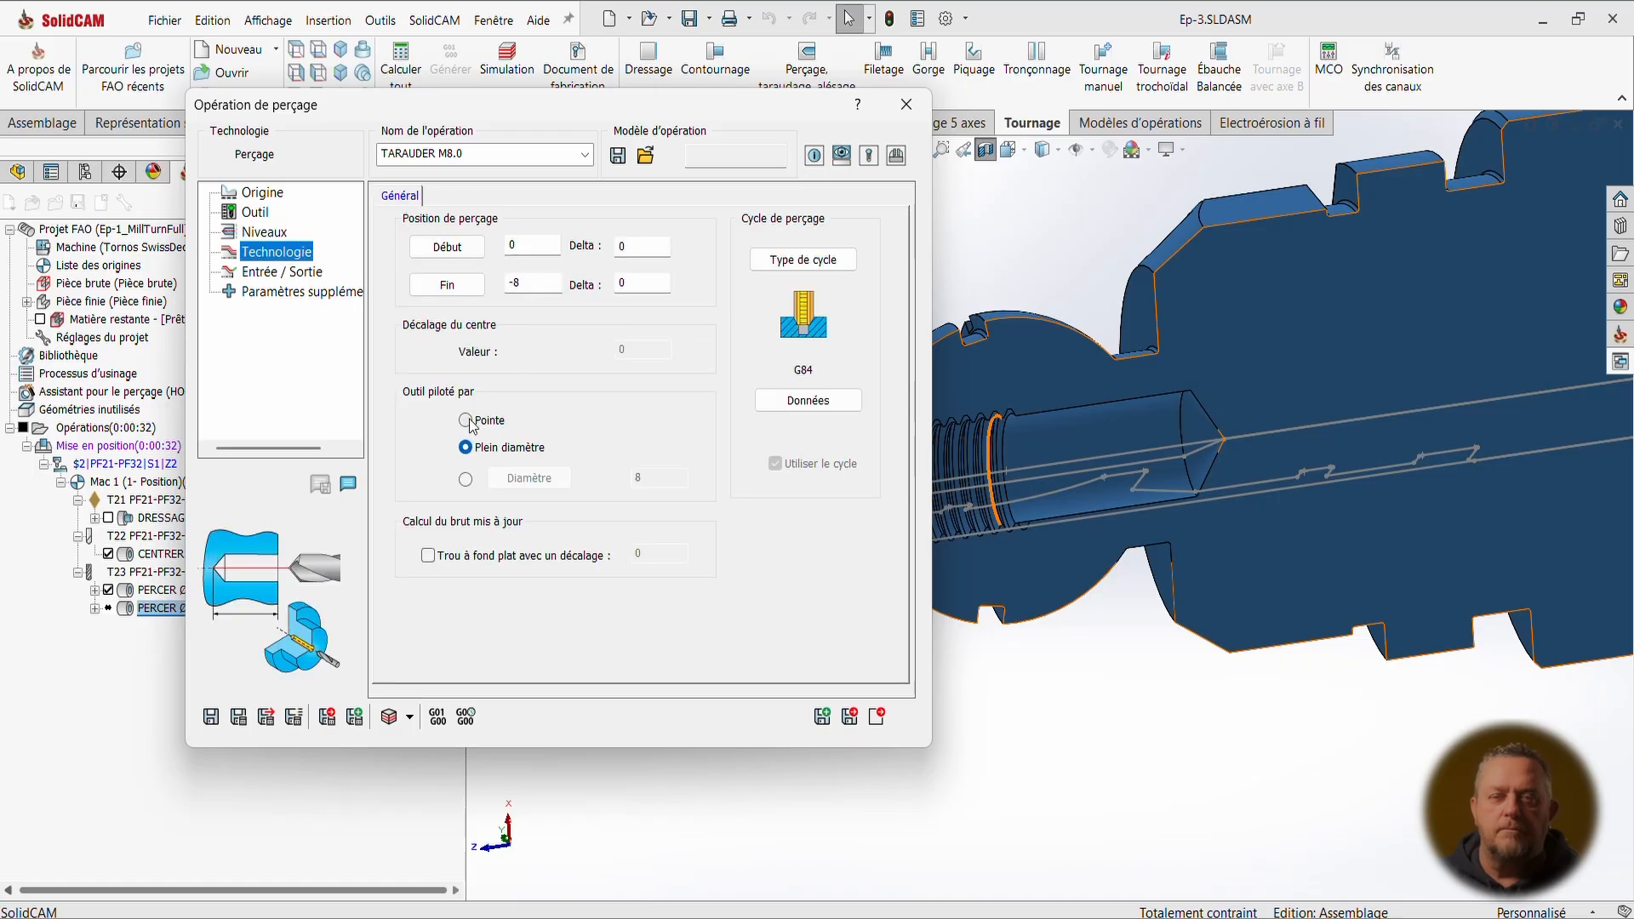
click(289, 273)
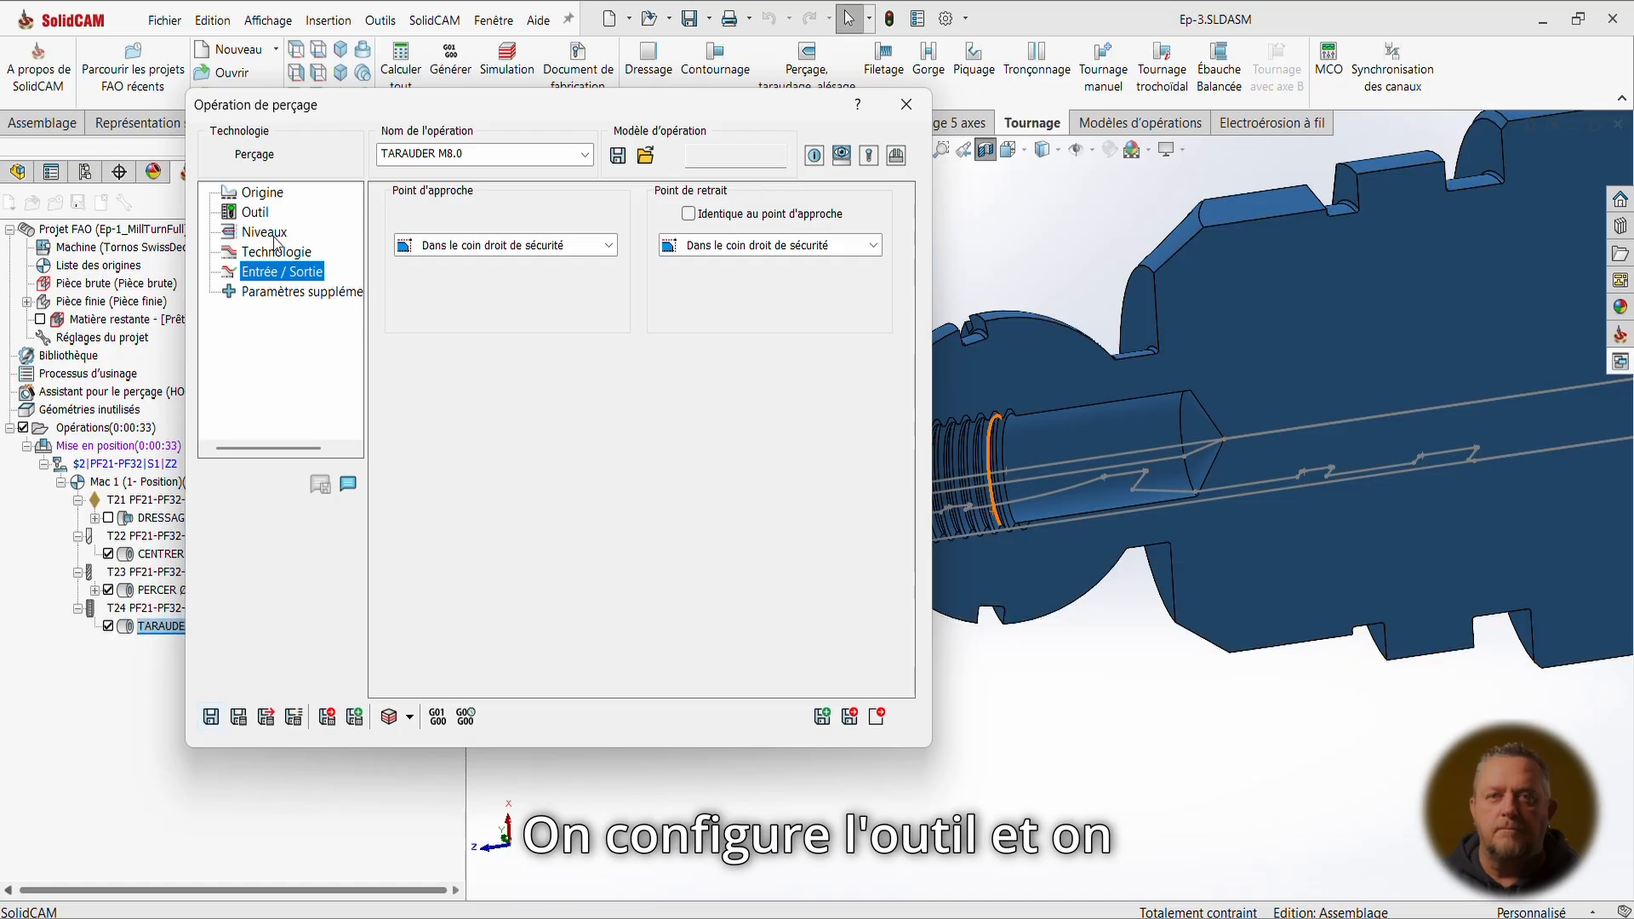
Set the tap's spindle speed to 600 tr/min in the tool data, calculate TARAUDER M8.0 and save and exit it.
click(255, 213)
click(441, 195)
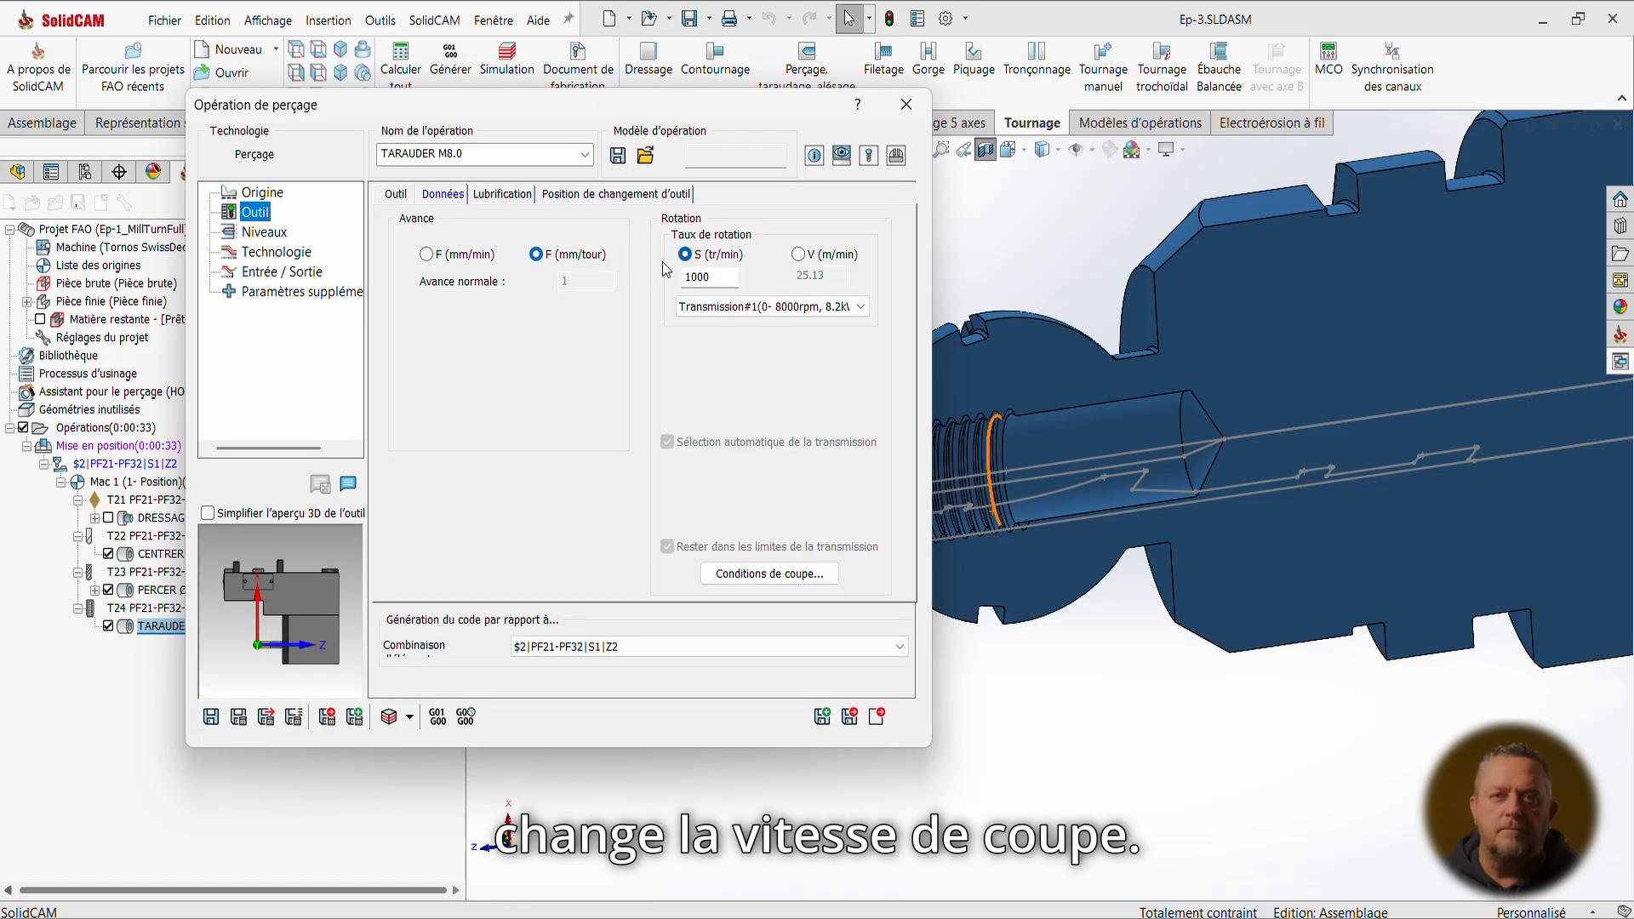
double_click(719, 277)
text(600)
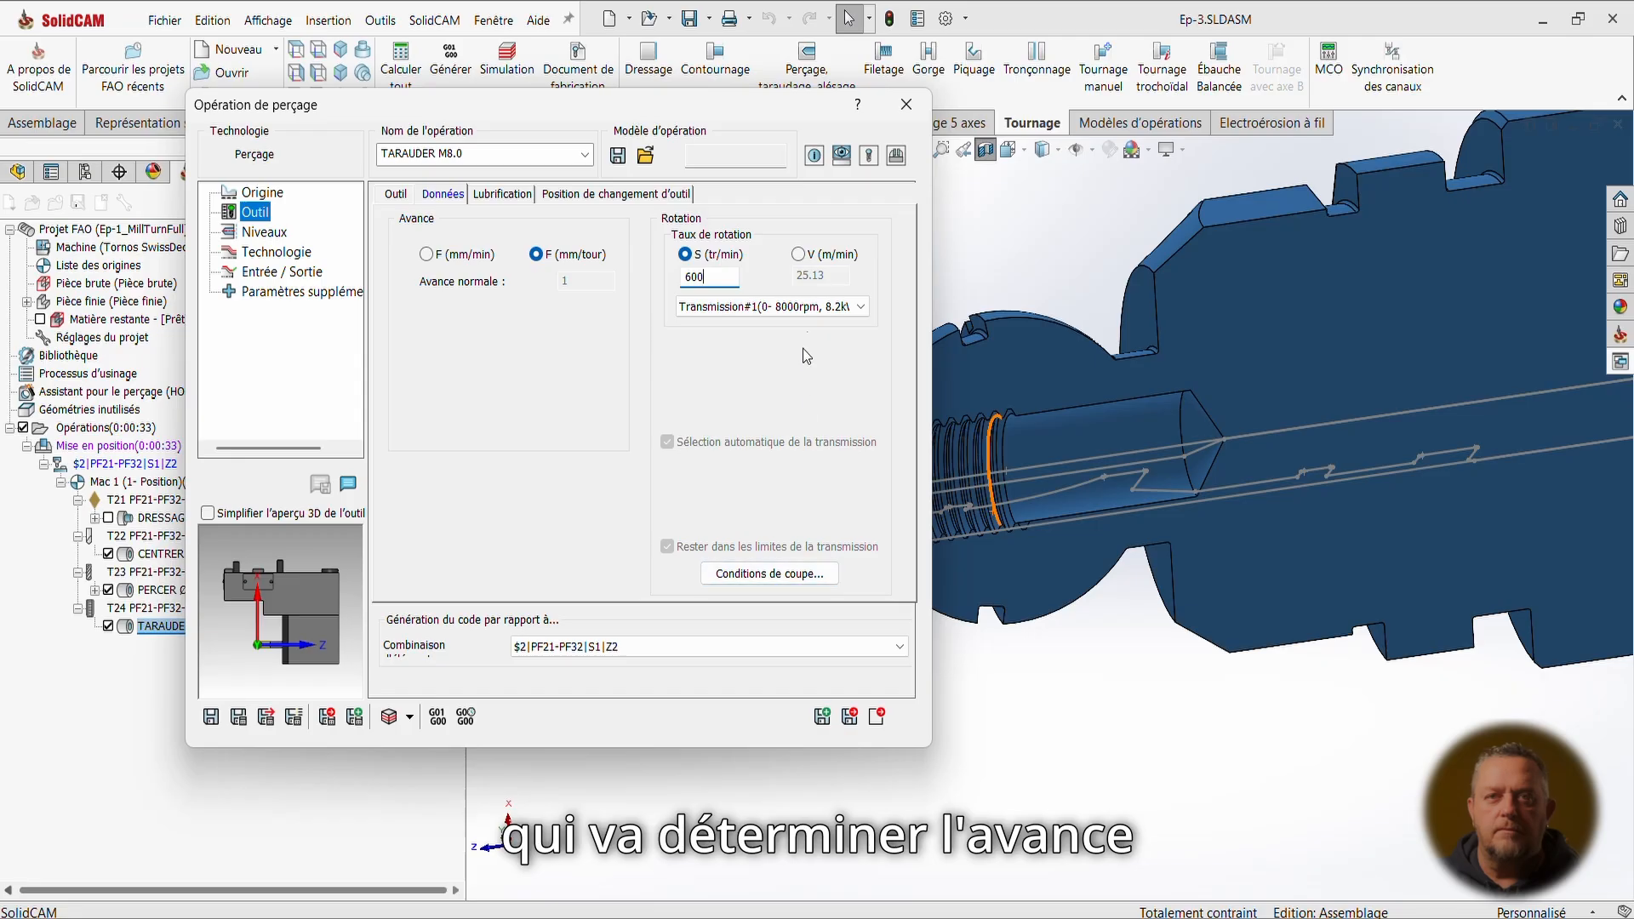
click(798, 256)
click(684, 254)
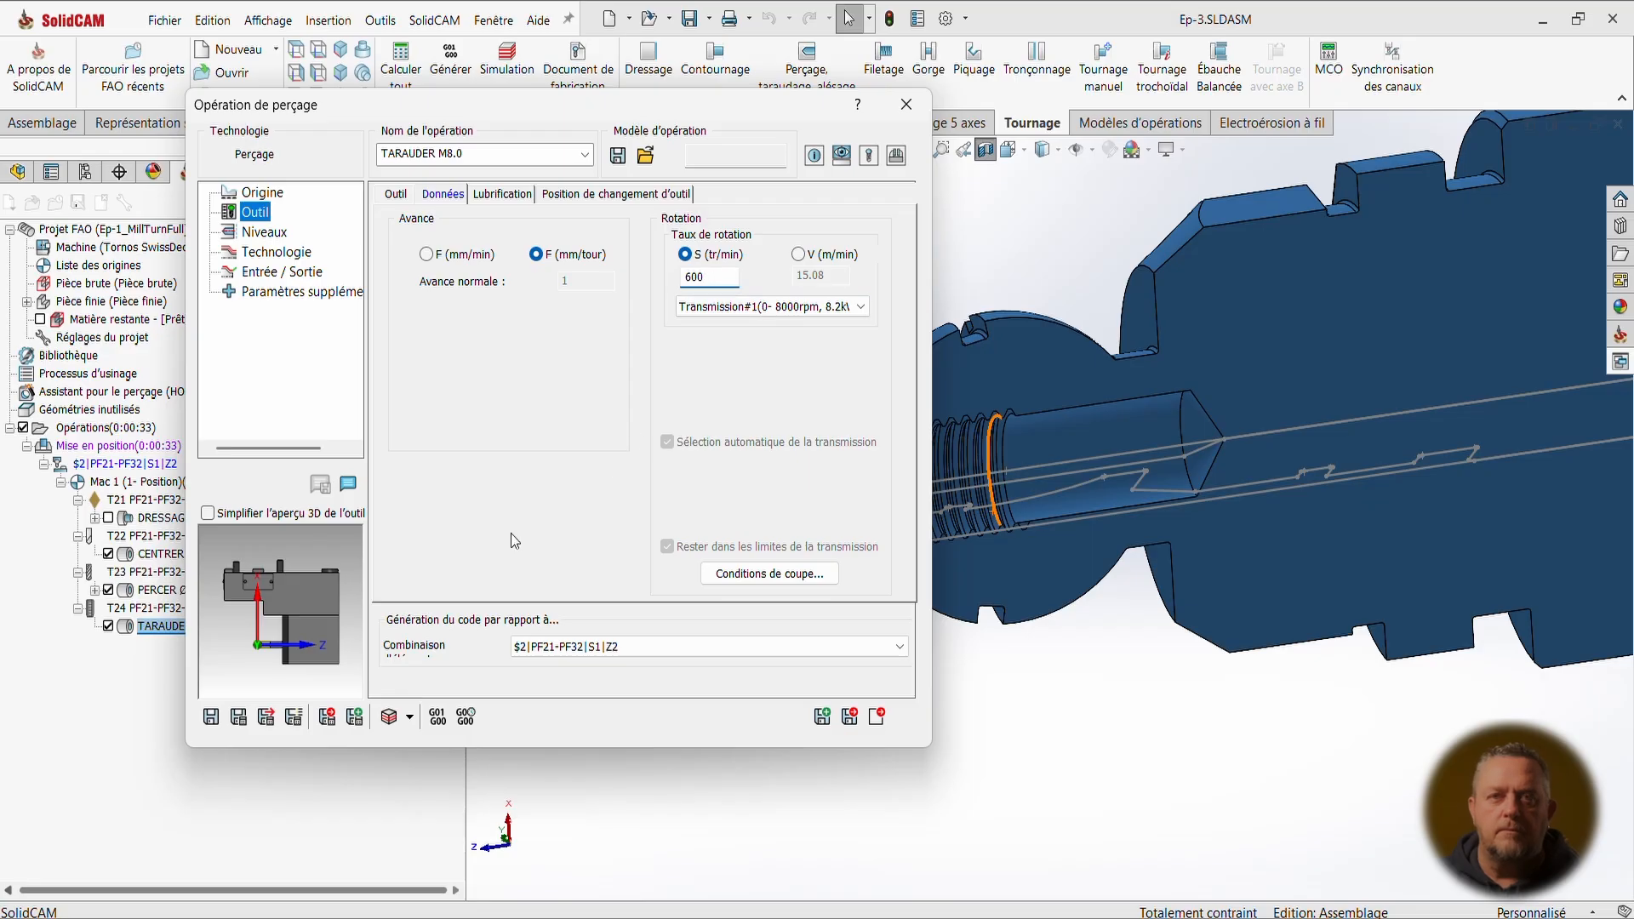
click(241, 723)
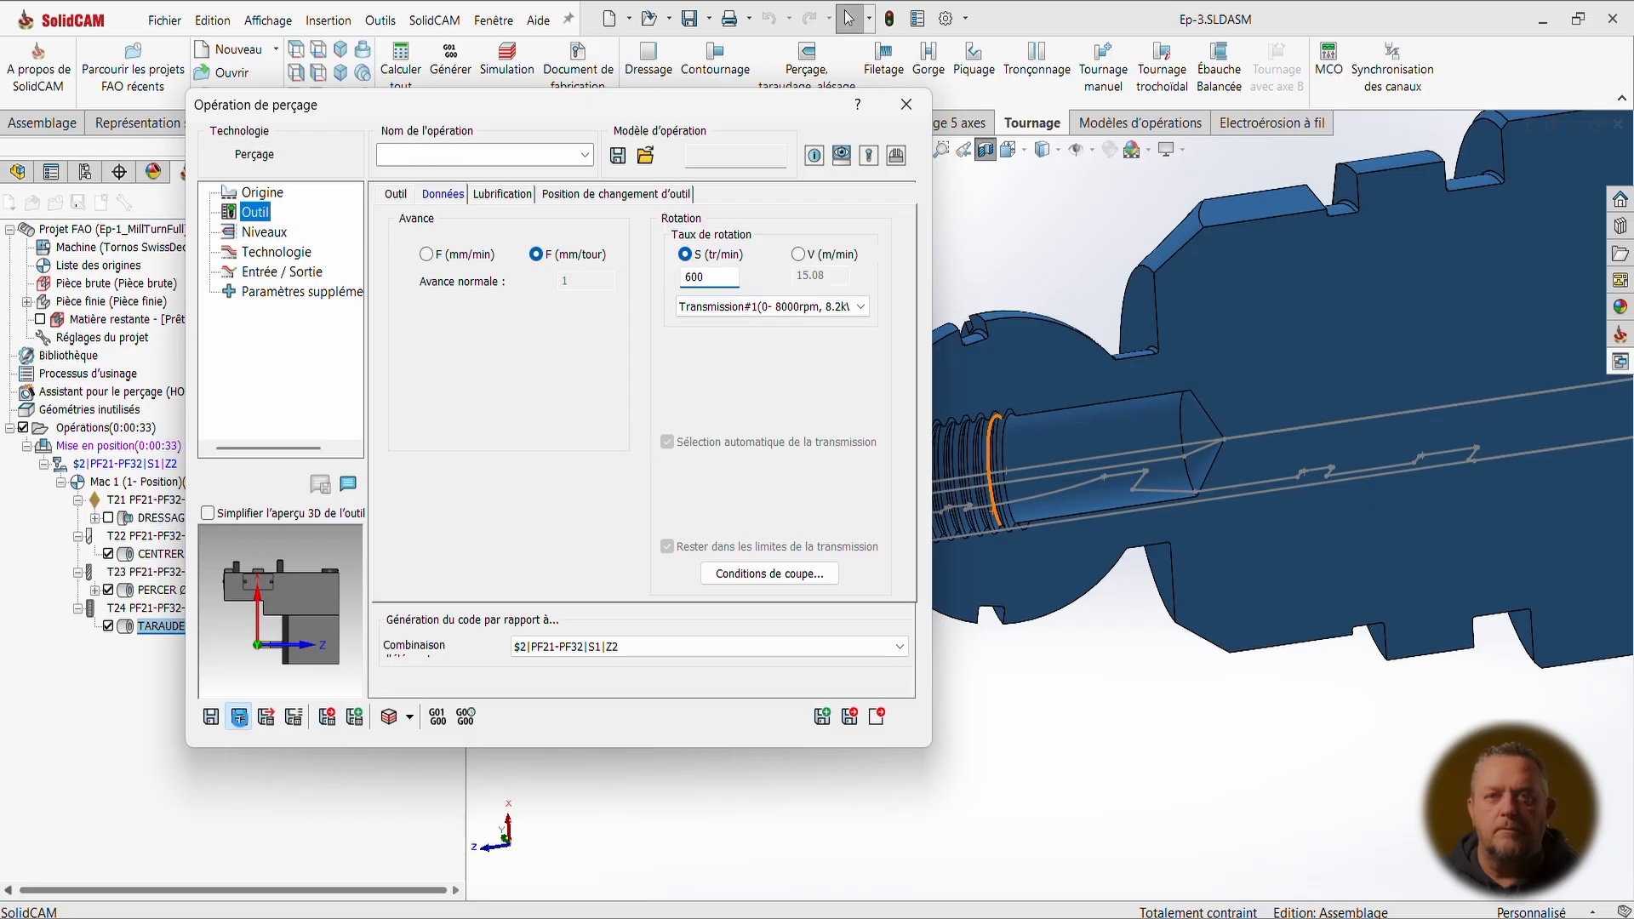
click(850, 717)
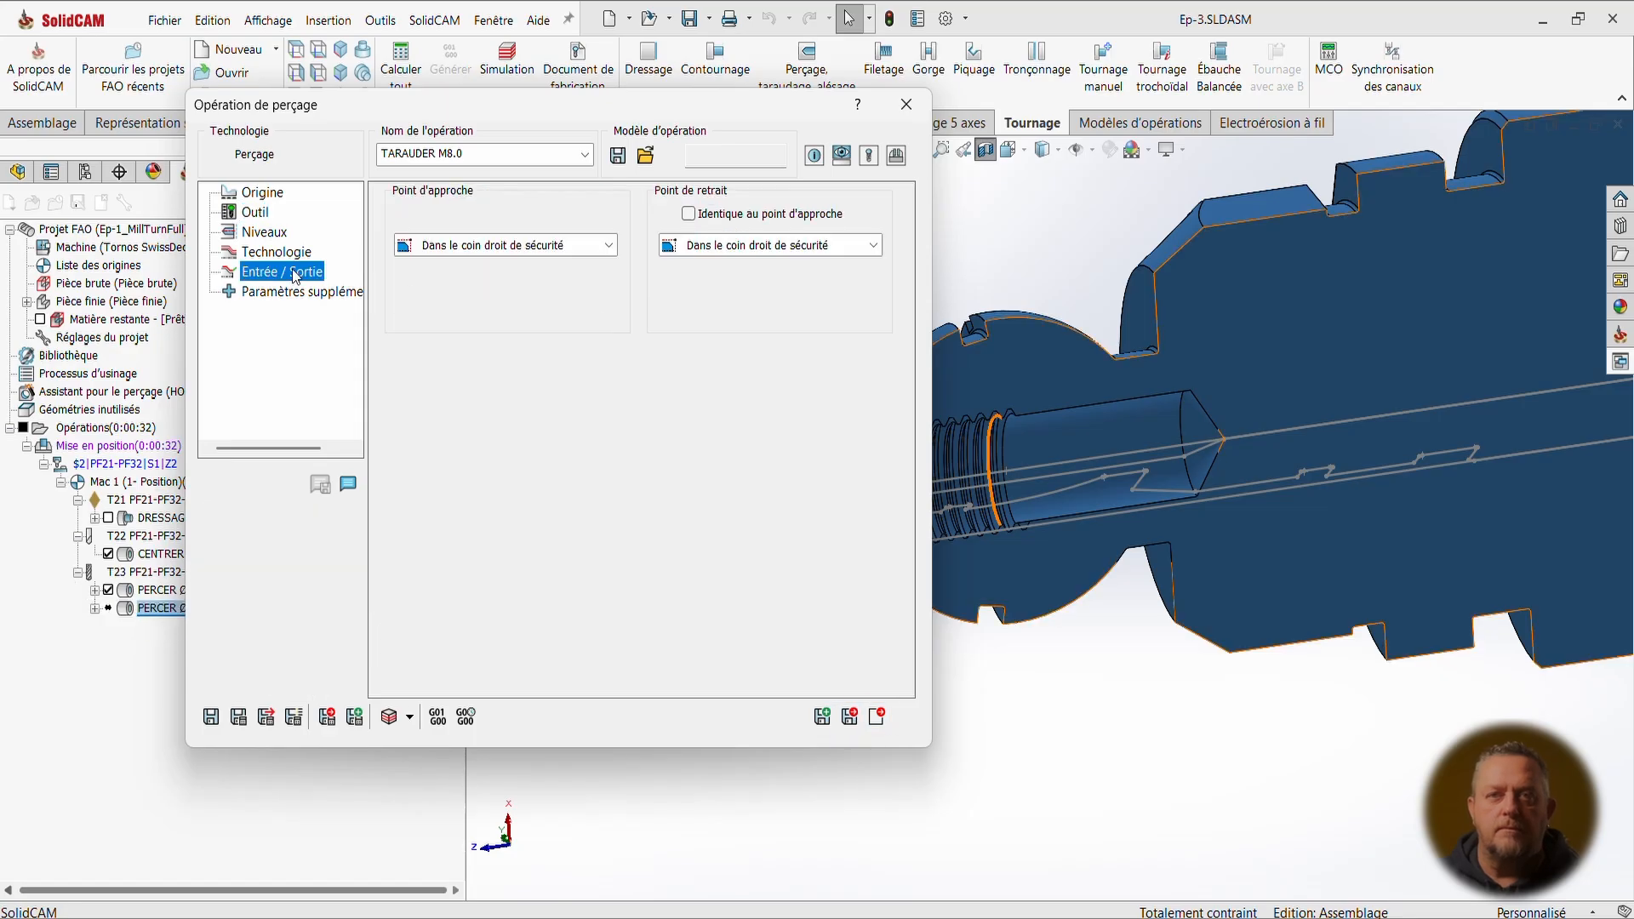
Save and calculate the TARAUDER M8.0 operation and play its Tournage simulation with the front bore in view.
click(239, 719)
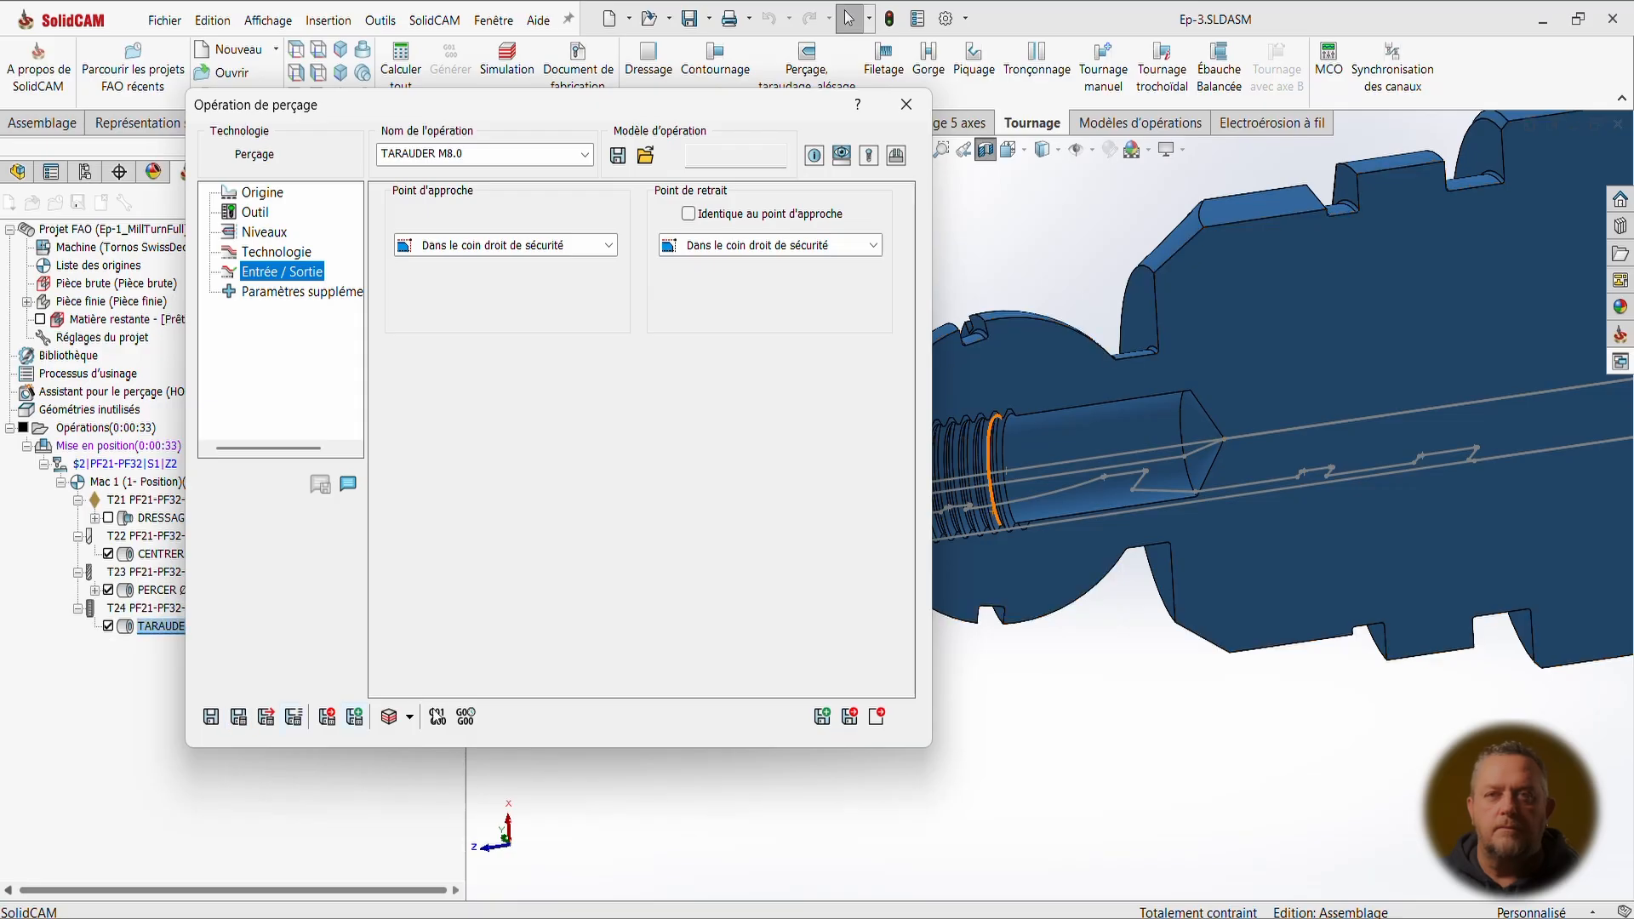
click(389, 717)
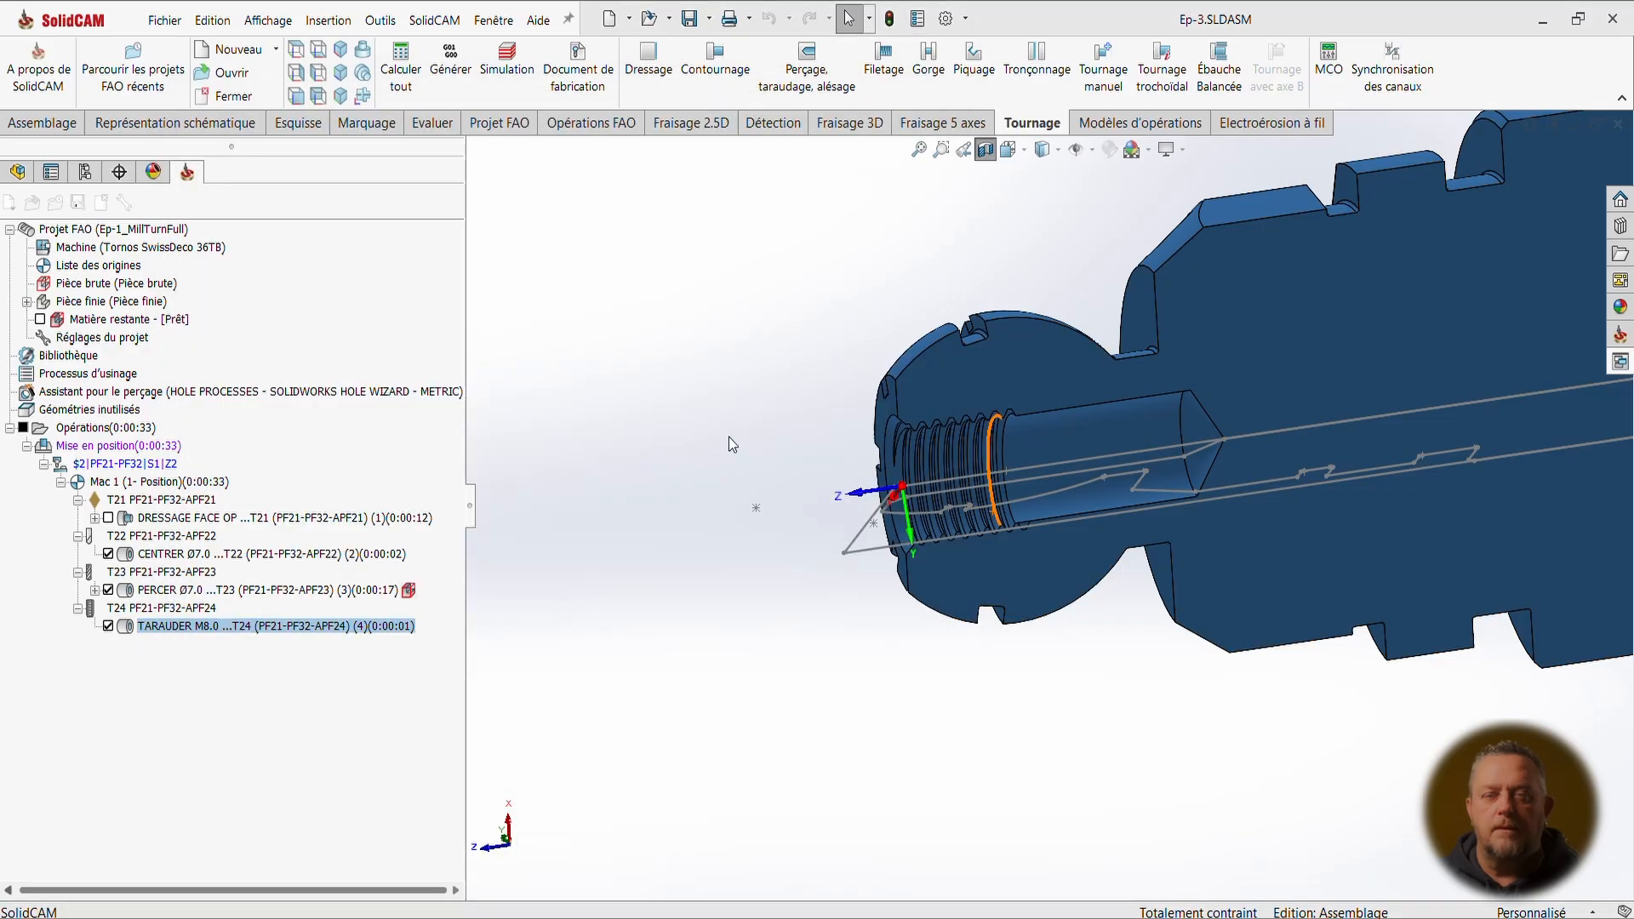
click(198, 389)
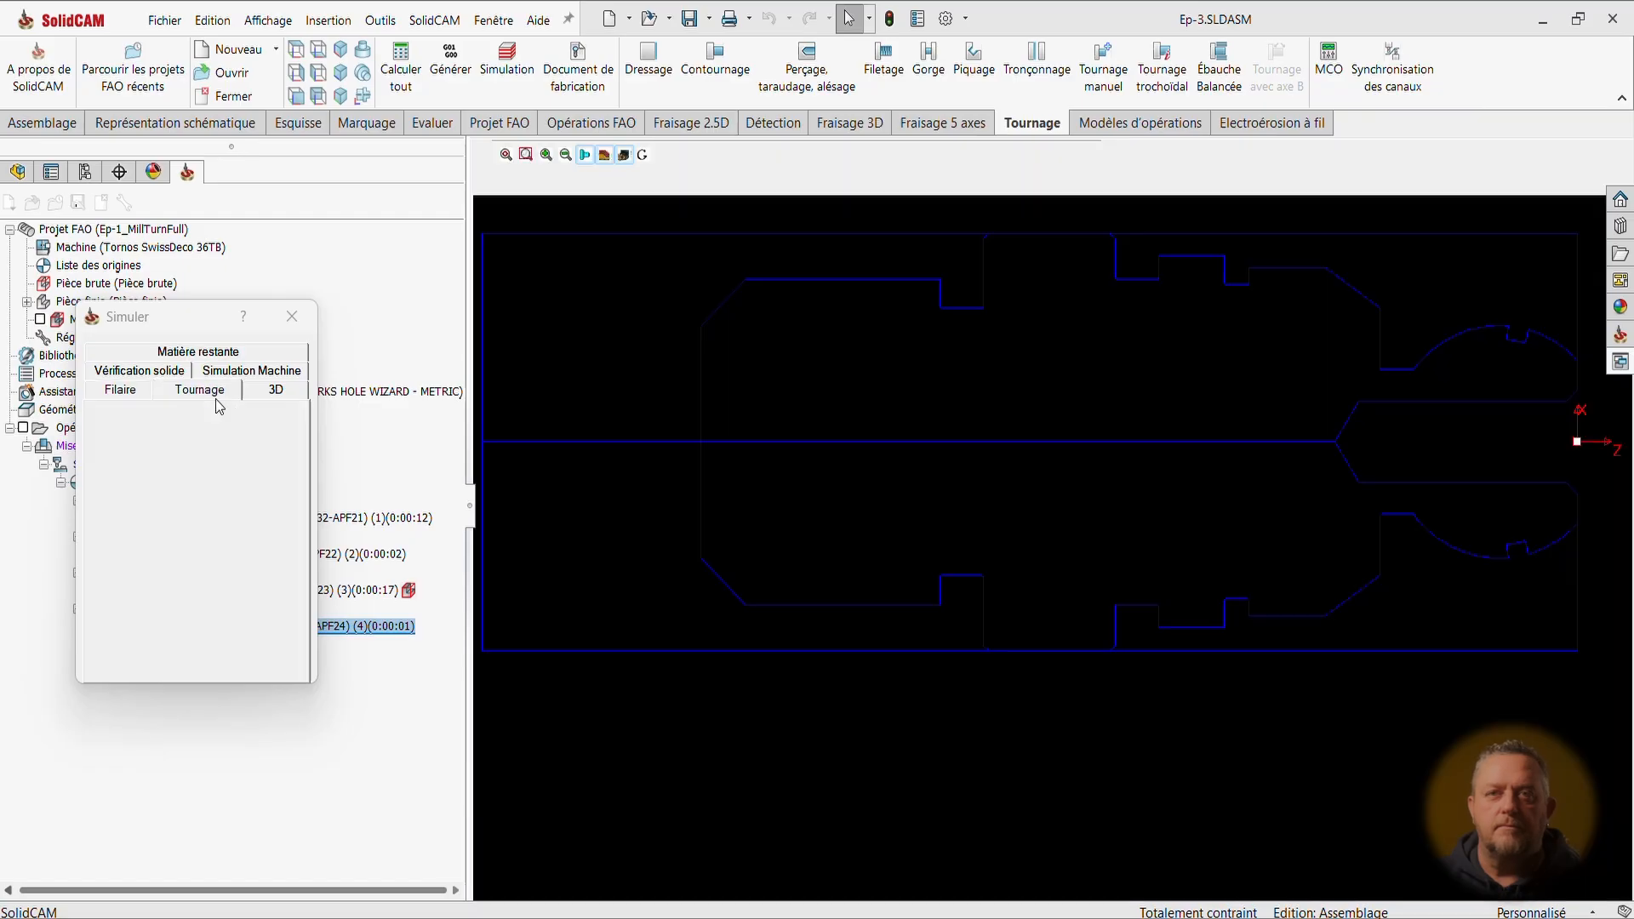
scroll(853, 526, down, 2)
scroll(1180, 321, up, 4)
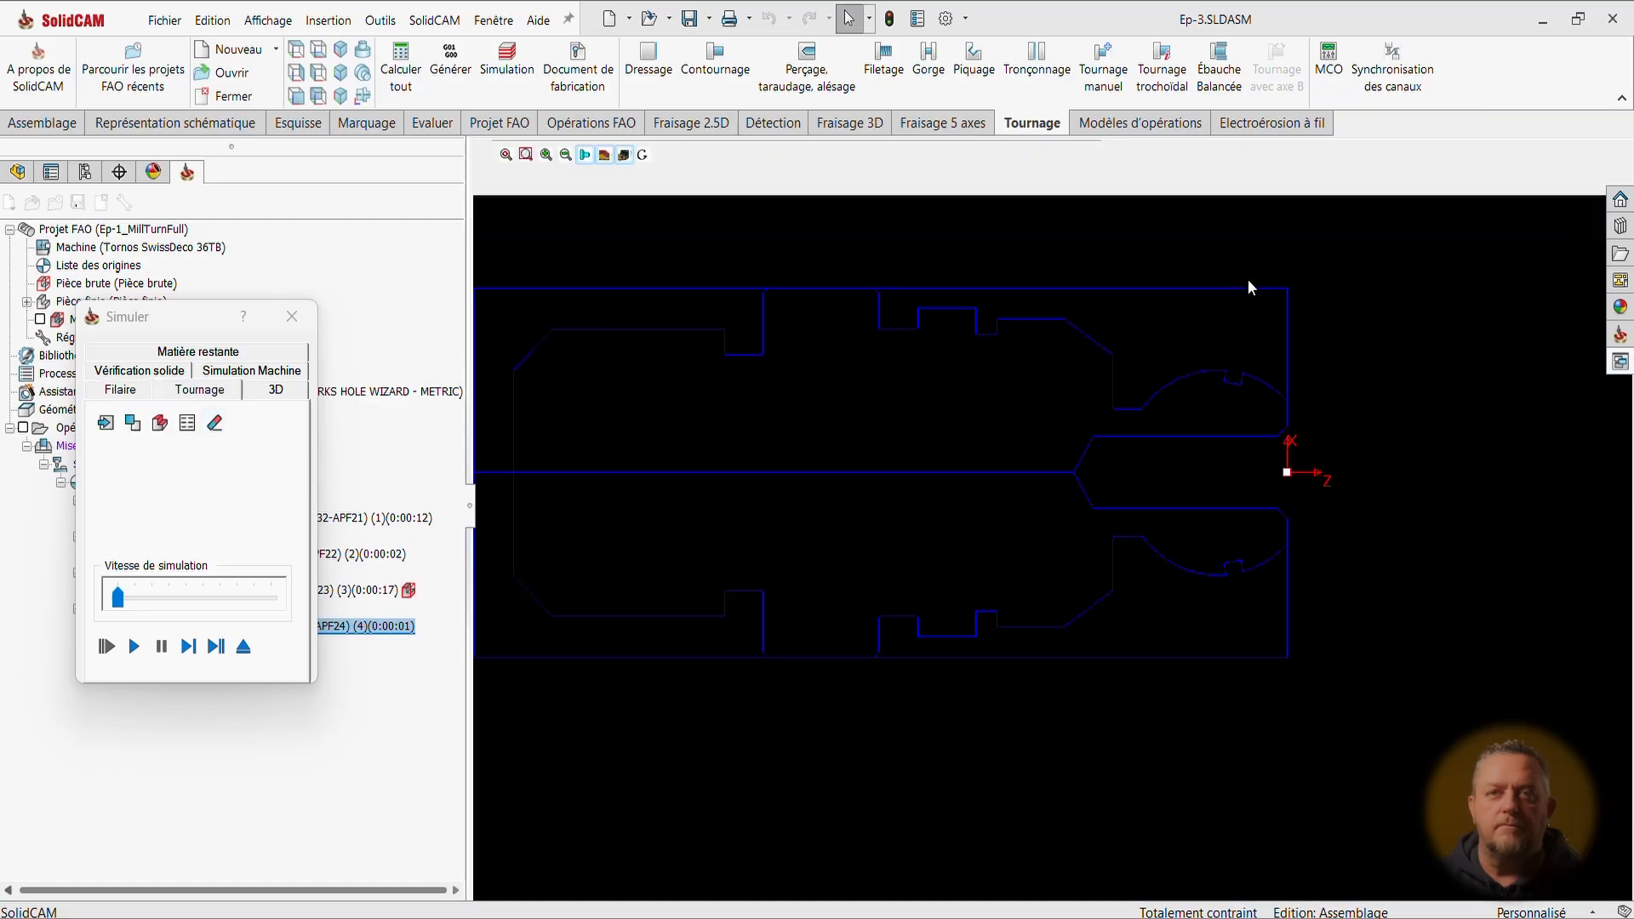
click(133, 646)
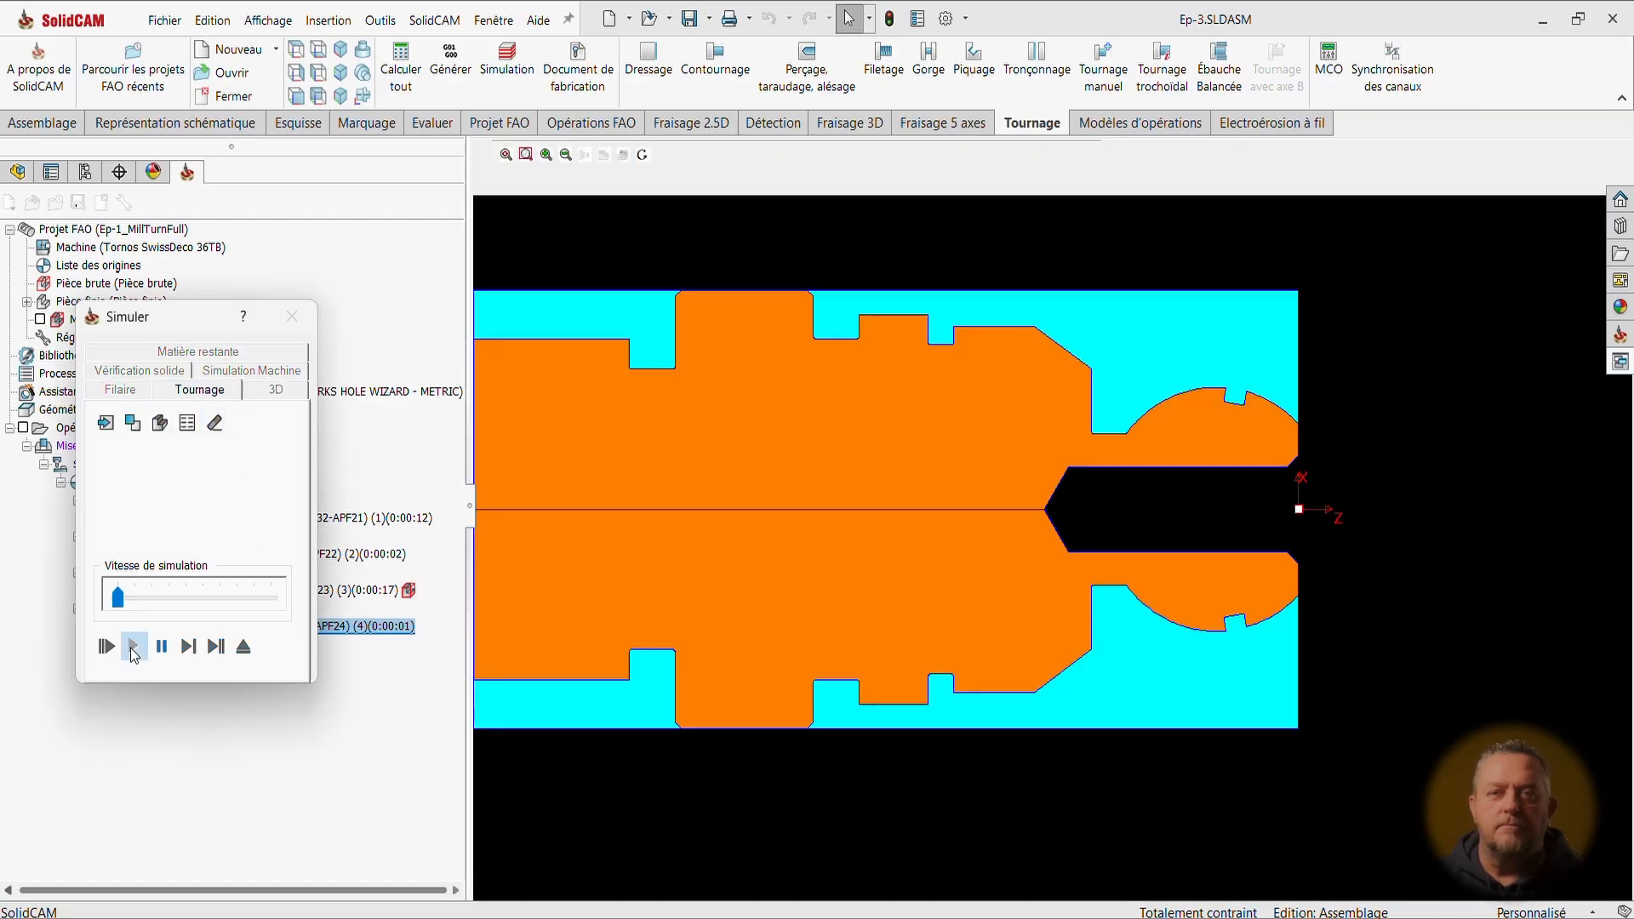